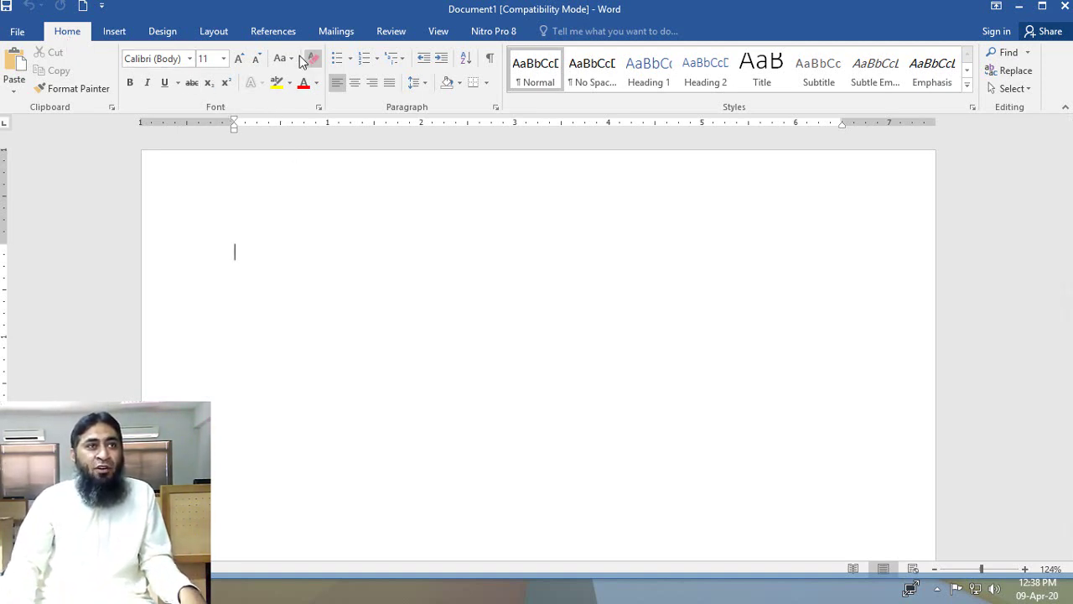
left_click(319, 108)
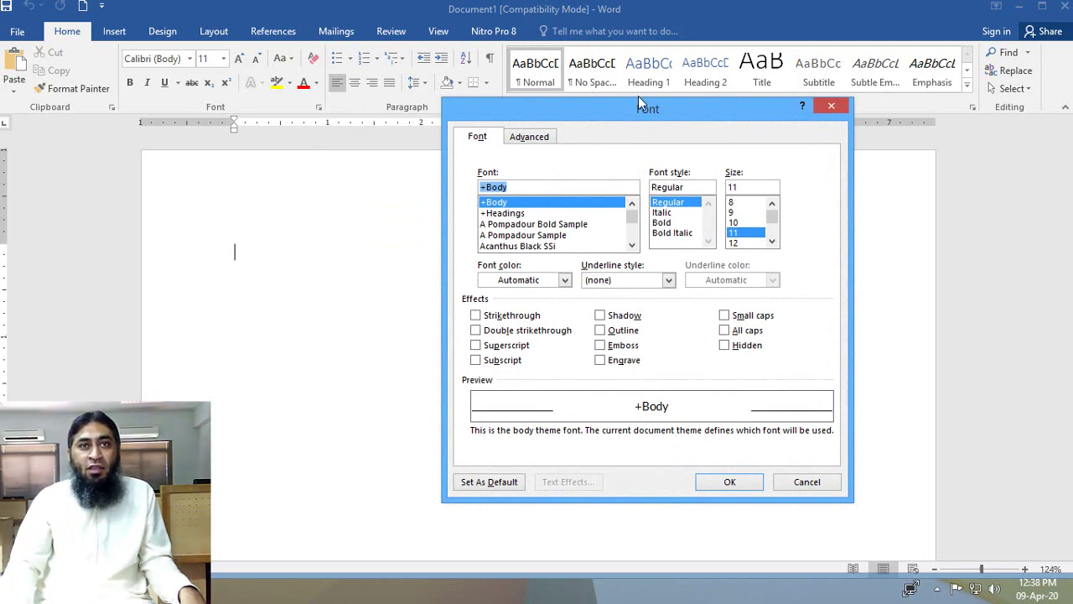
left_click_drag(637, 101, 587, 113)
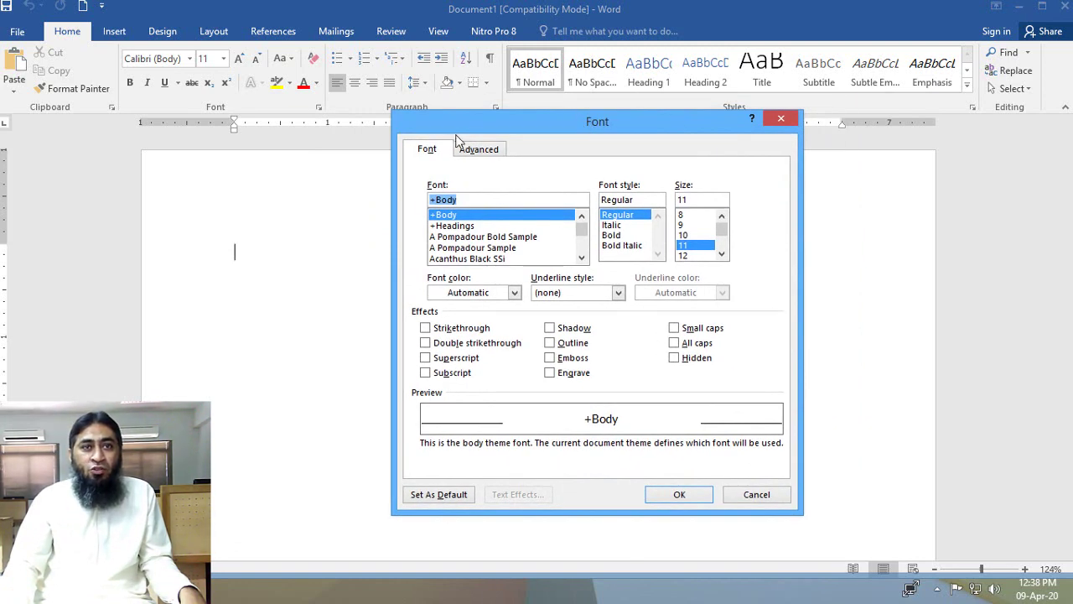
left_click_drag(573, 114, 304, 123)
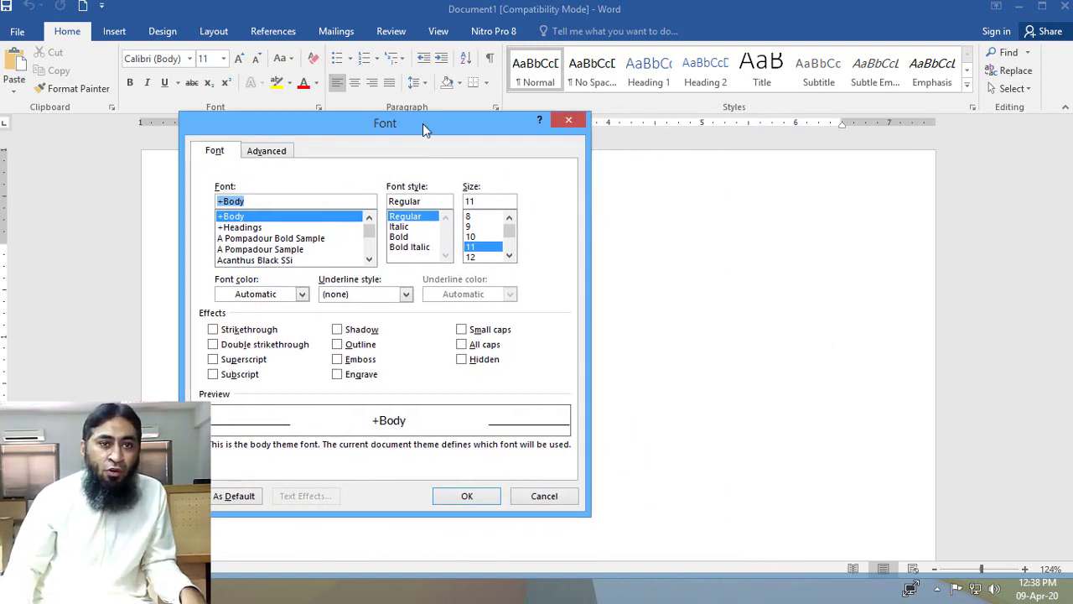
left_click_drag(423, 123, 576, 181)
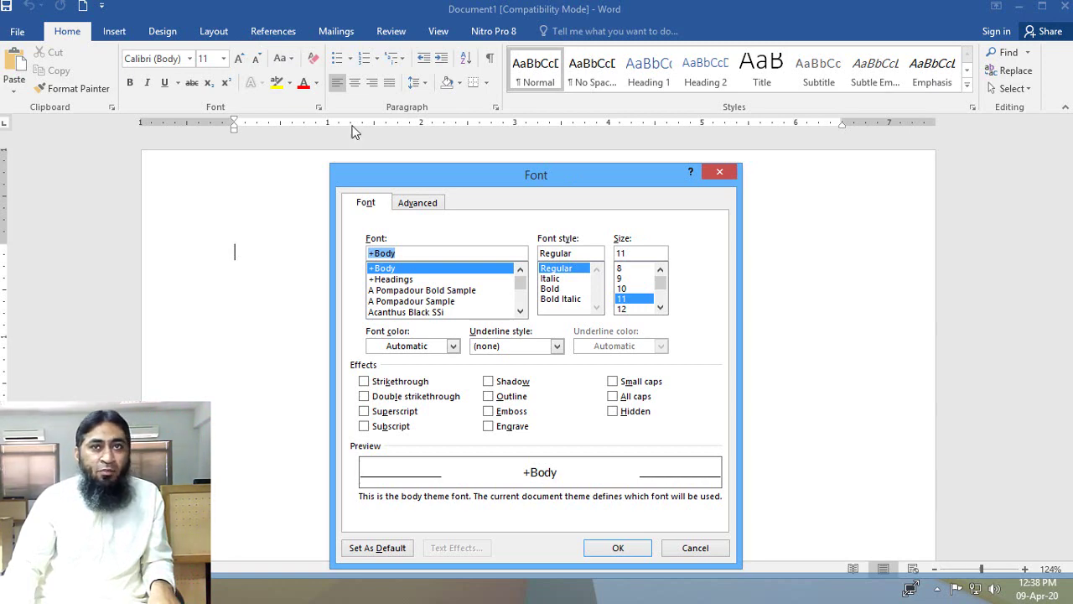
left_click(722, 173)
Step: Generate sample paragraphs in the blank document with the =rand() function
type("=ran")
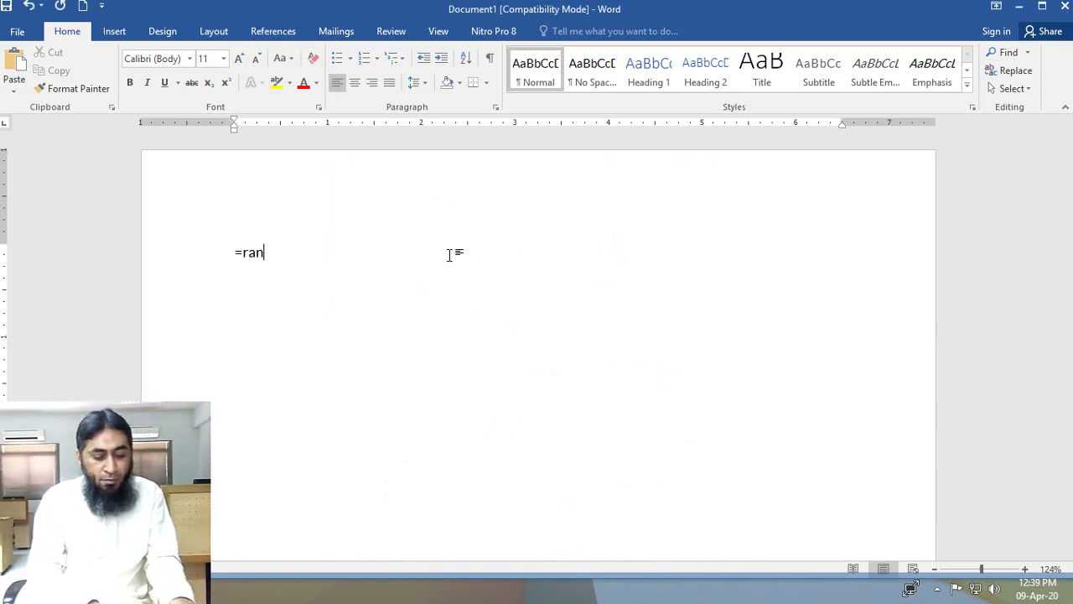
type("d()")
key("Return")
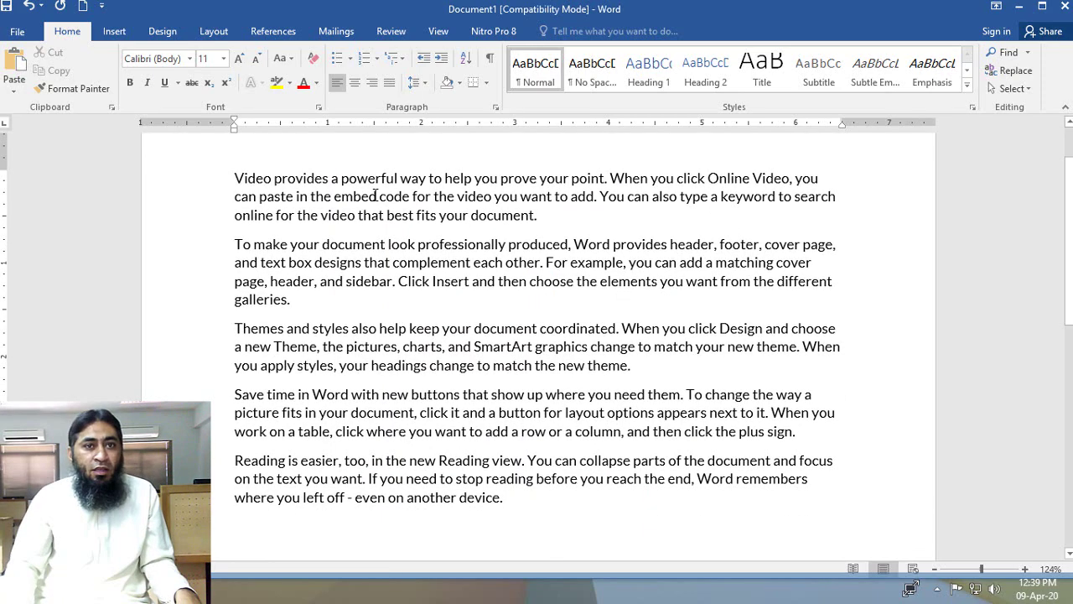
Step: Try the A Pompadour Sample font with Italic style on all the sample paragraphs, and undo the formatting
left_click_drag(555, 521, 143, 179)
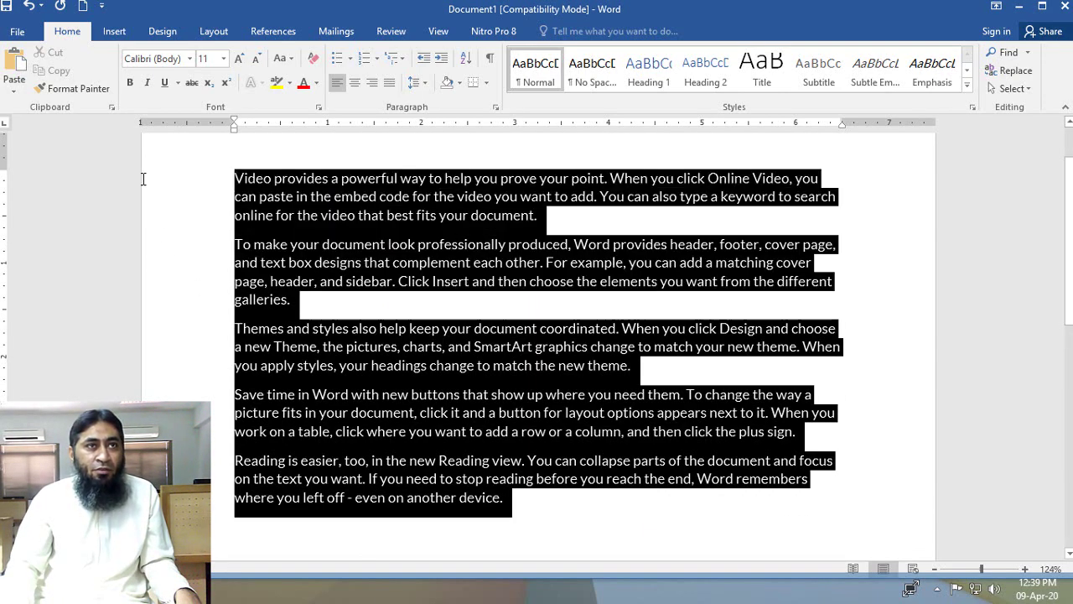
left_click(320, 108)
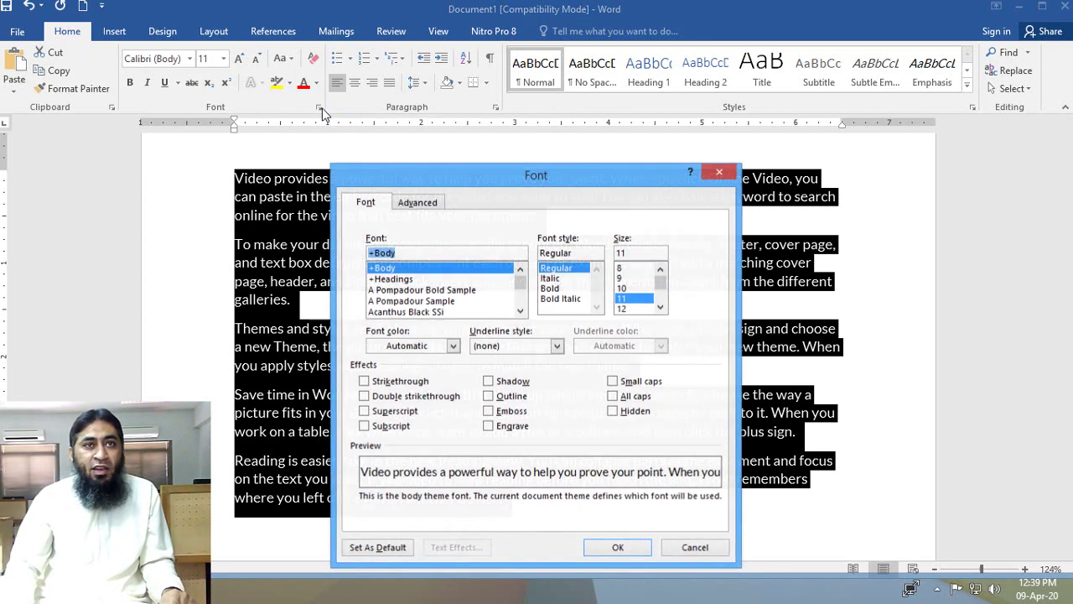
left_click_drag(527, 177, 729, 90)
left_click(572, 119)
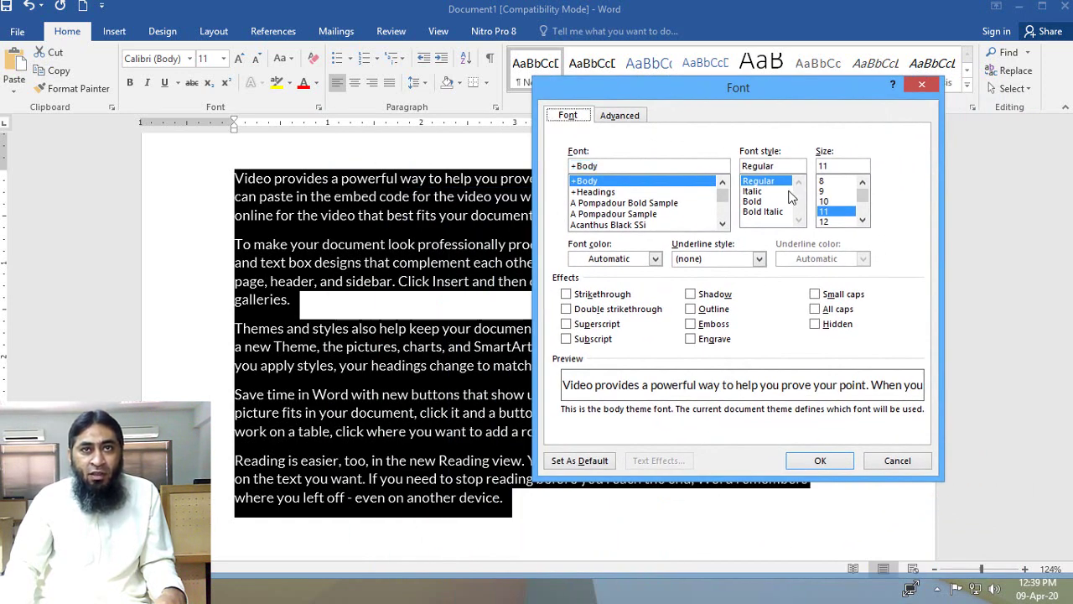
scroll(724, 196, "down", 10)
scroll(720, 185, "up", 10)
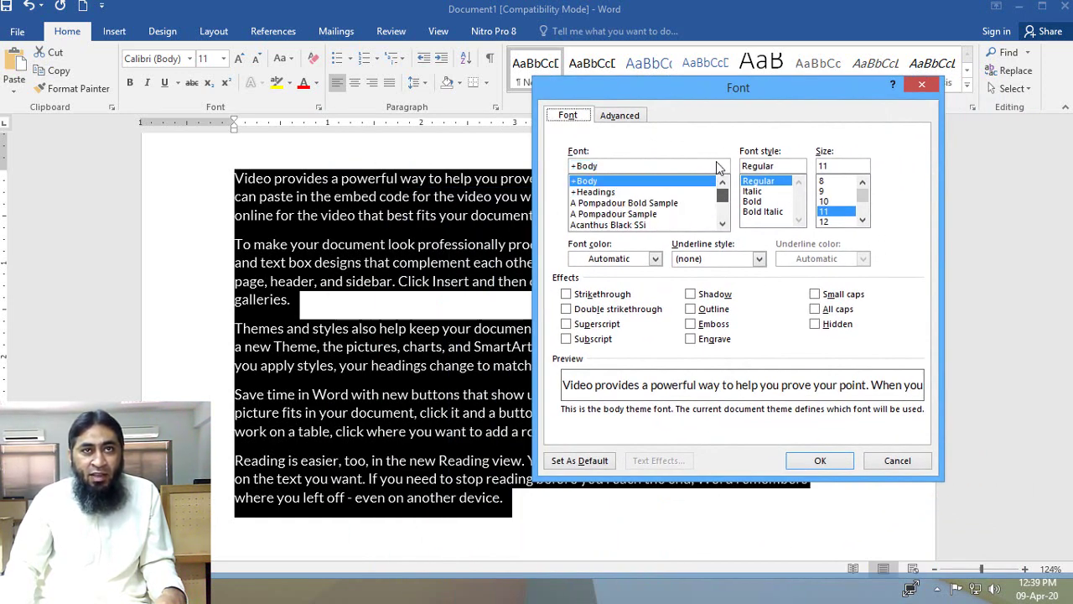
left_click(637, 192)
left_click(625, 214)
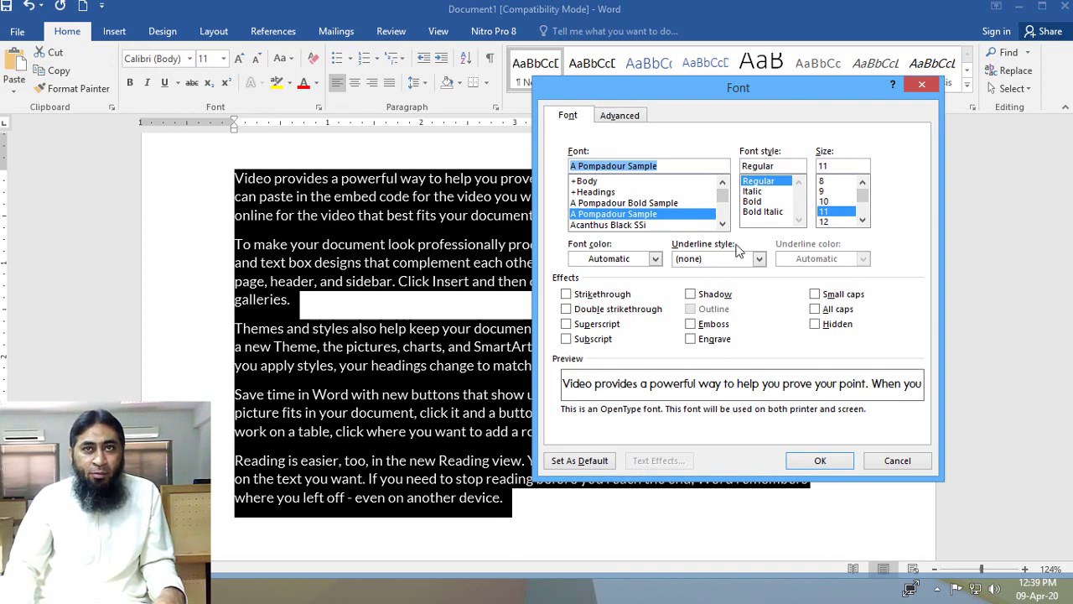
left_click(760, 202)
double_click(761, 212)
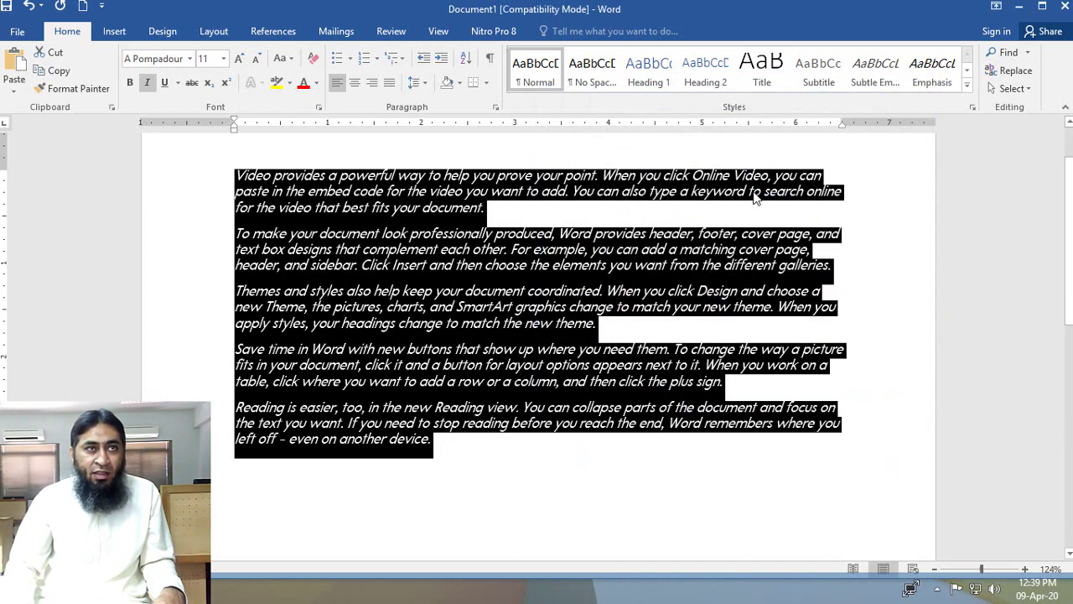
key("ctrl+z")
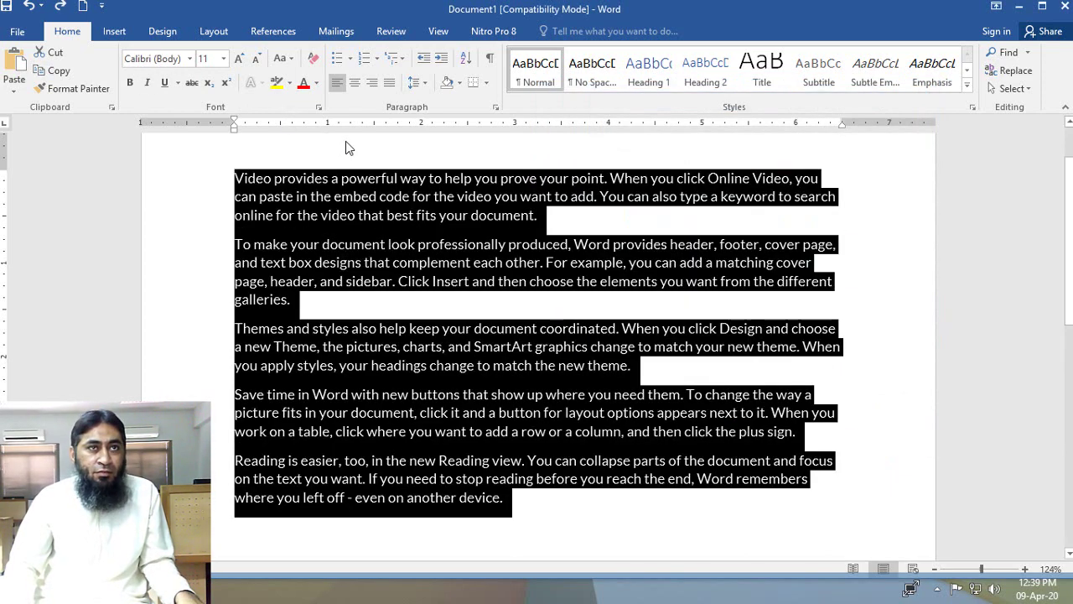
Step: In the Font dialog, choose size 10 and a light green font colour for the selected paragraphs
left_click(318, 107)
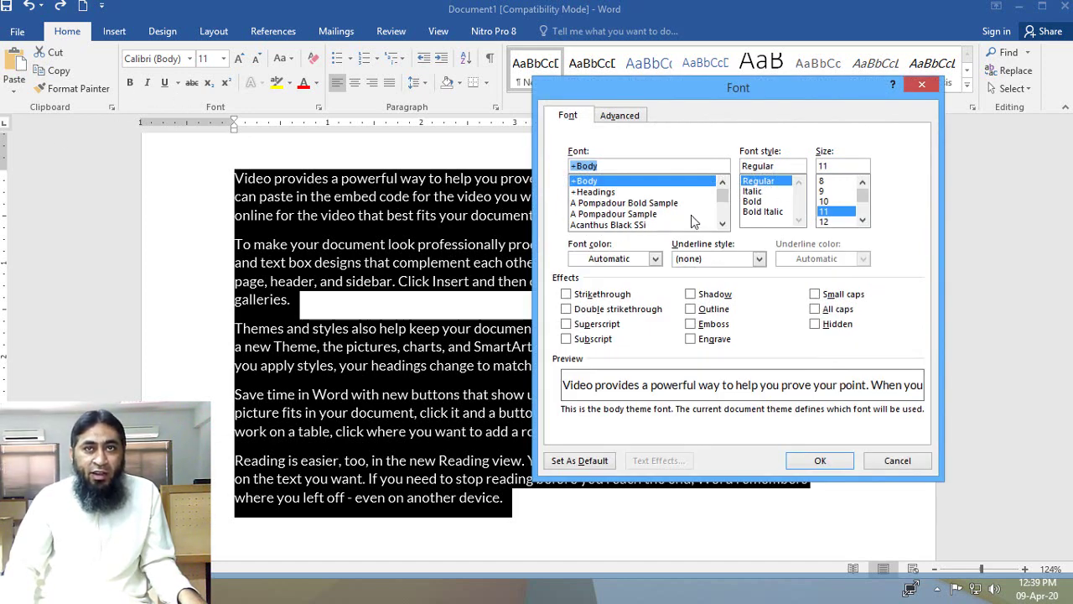
left_click(822, 192)
left_click(824, 201)
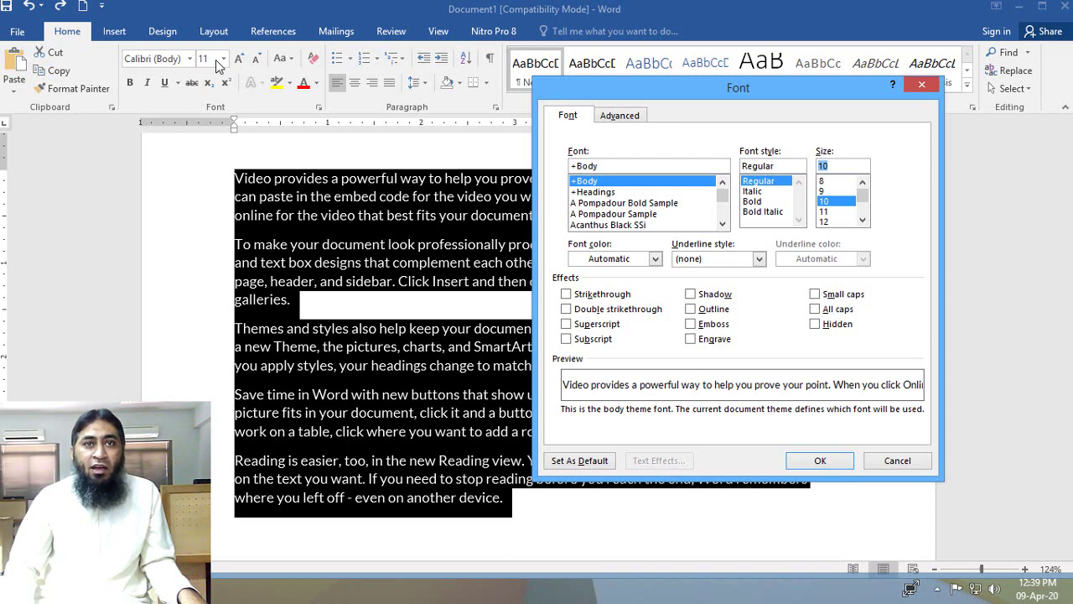
left_click(656, 259)
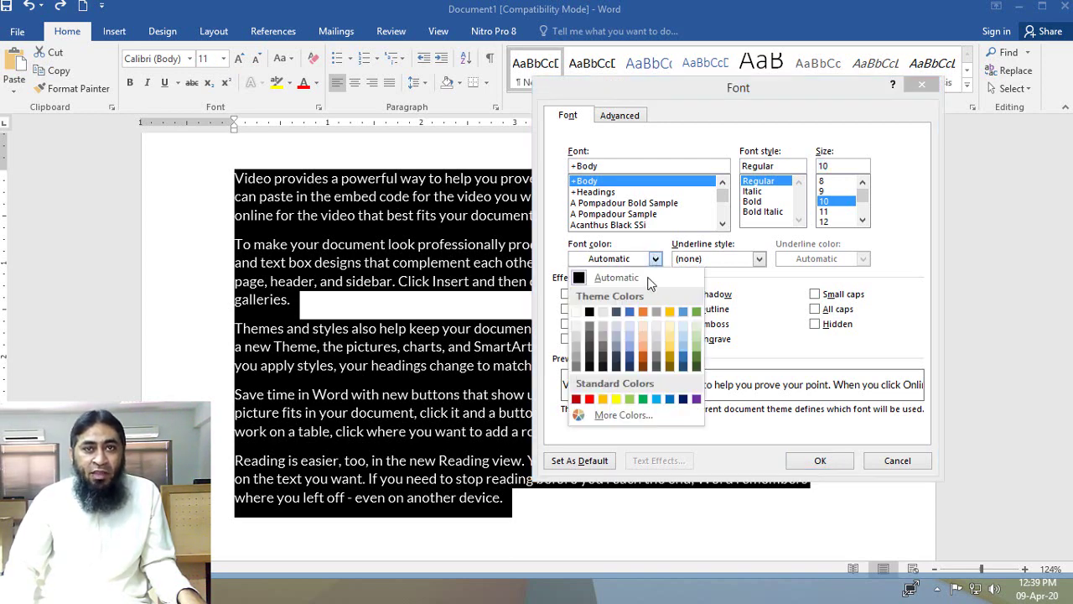
left_click(628, 399)
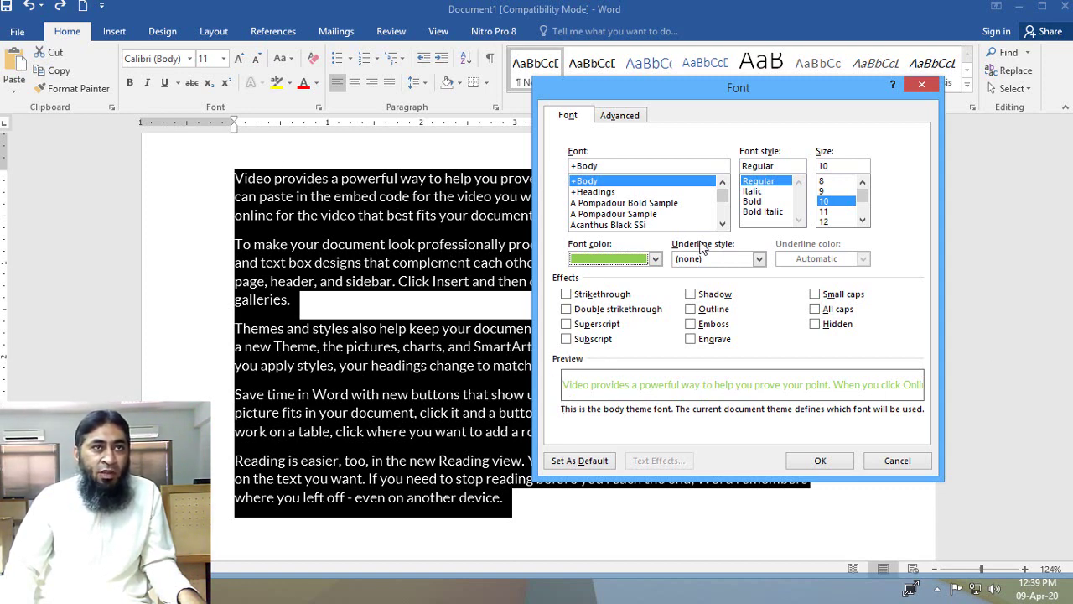
Step: Preview the Words only underline style on the selected paragraphs and discard the pending font changes
left_click(758, 259)
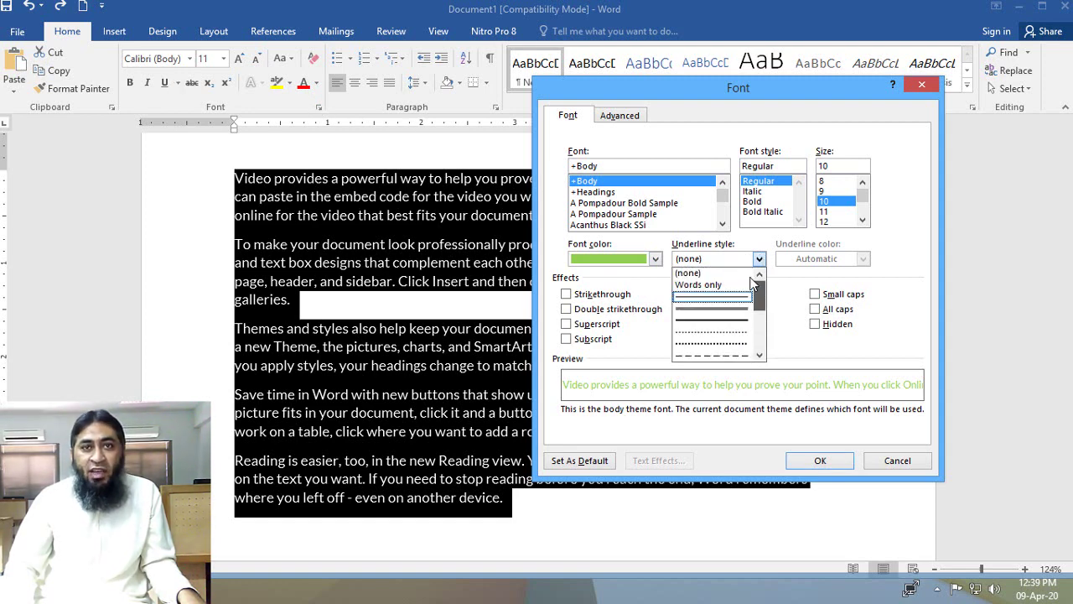
left_click(764, 358)
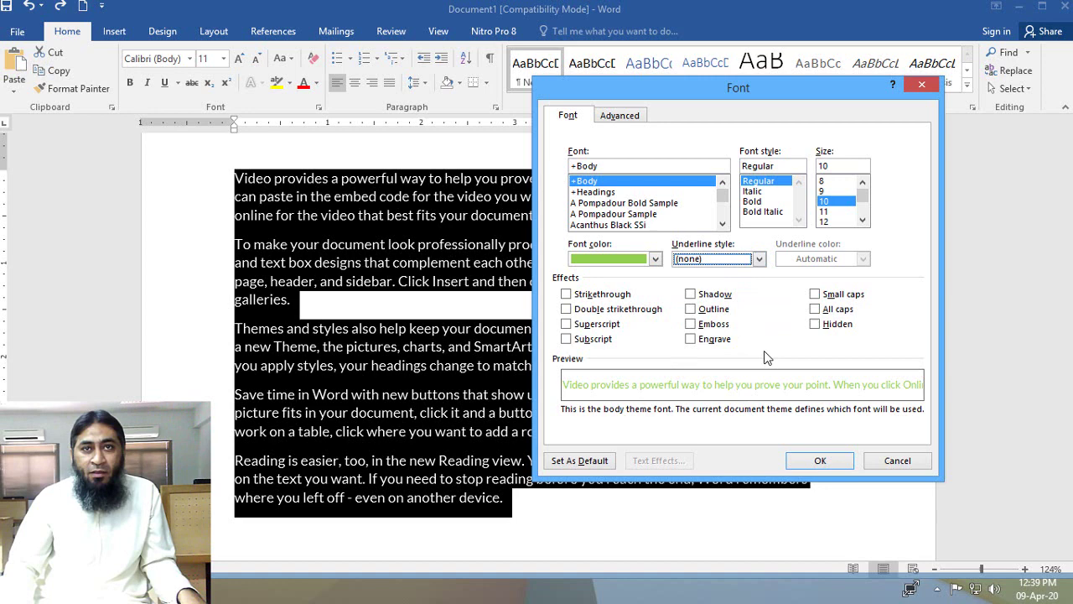
left_click(759, 258)
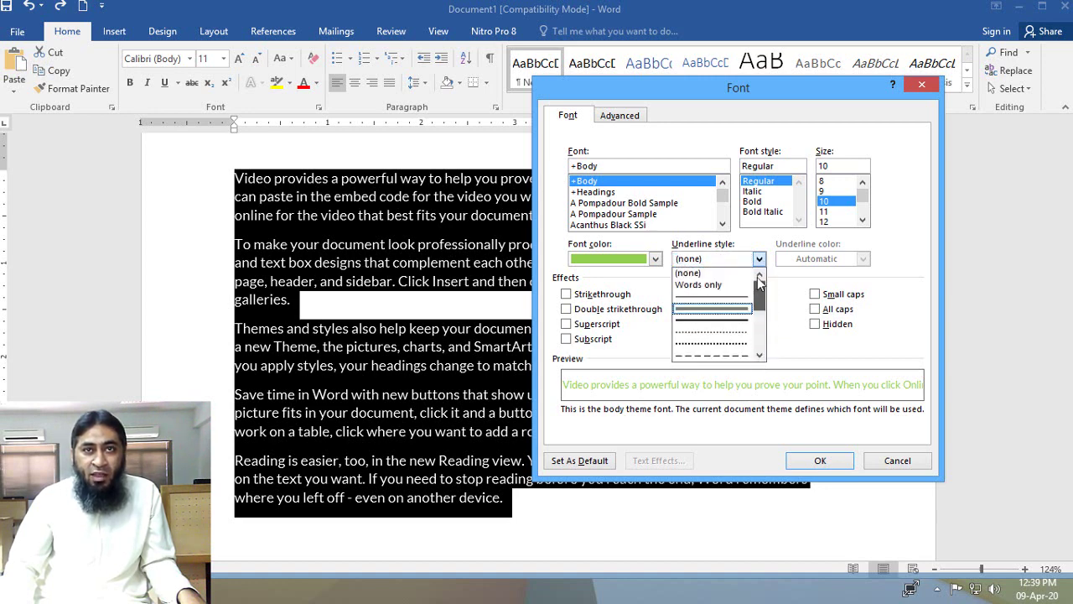
left_click(737, 286)
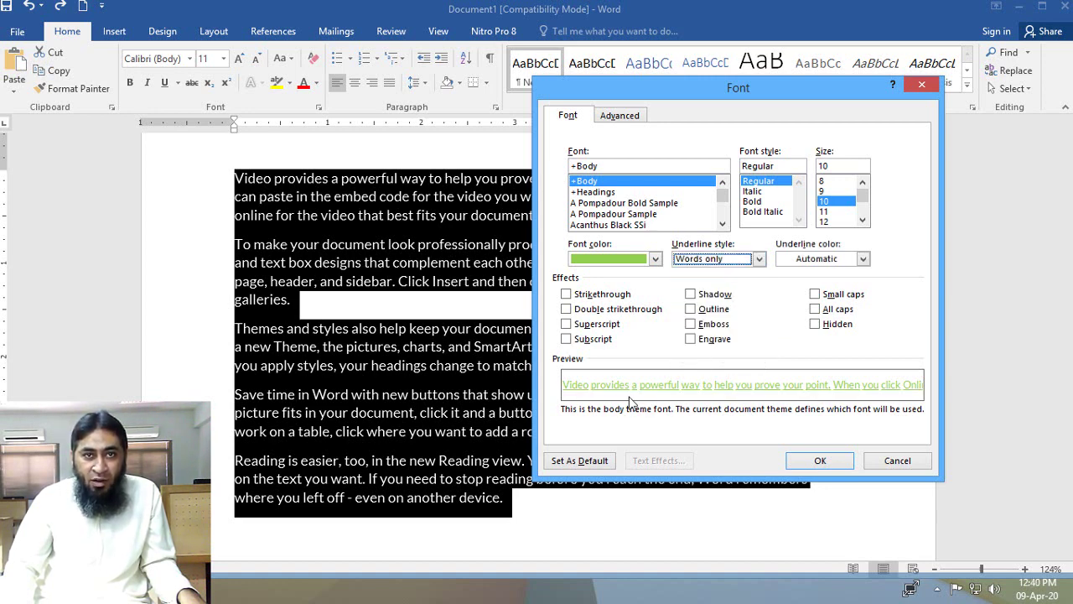
left_click(894, 463)
Step: Apply a plain continuous underline to all the paragraphs, and remove it again with the whole text selected
left_click(165, 82)
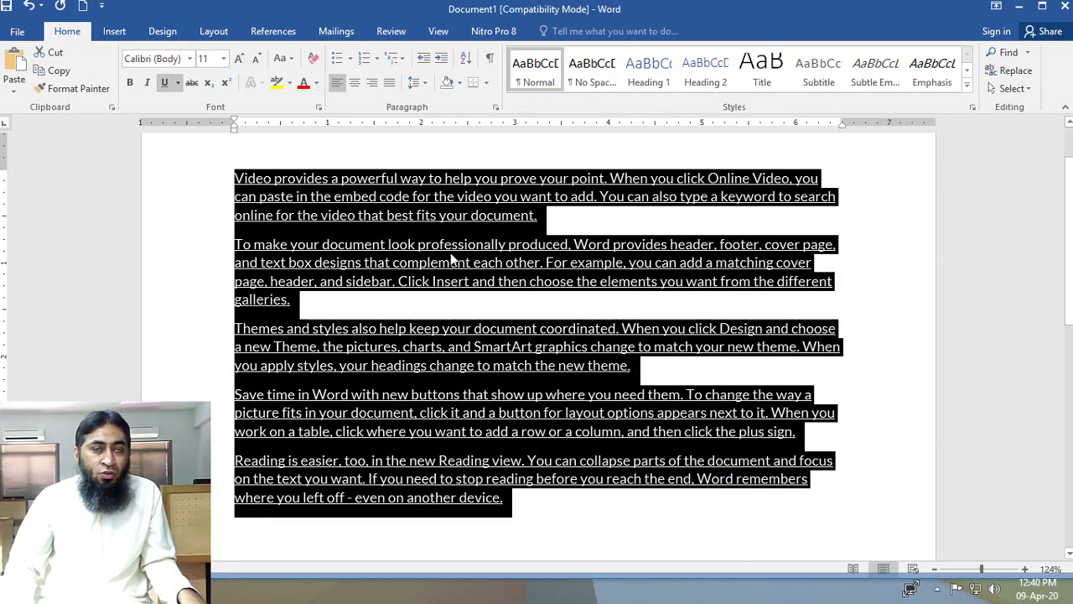
left_click(450, 252)
scroll(447, 259, "up", 2)
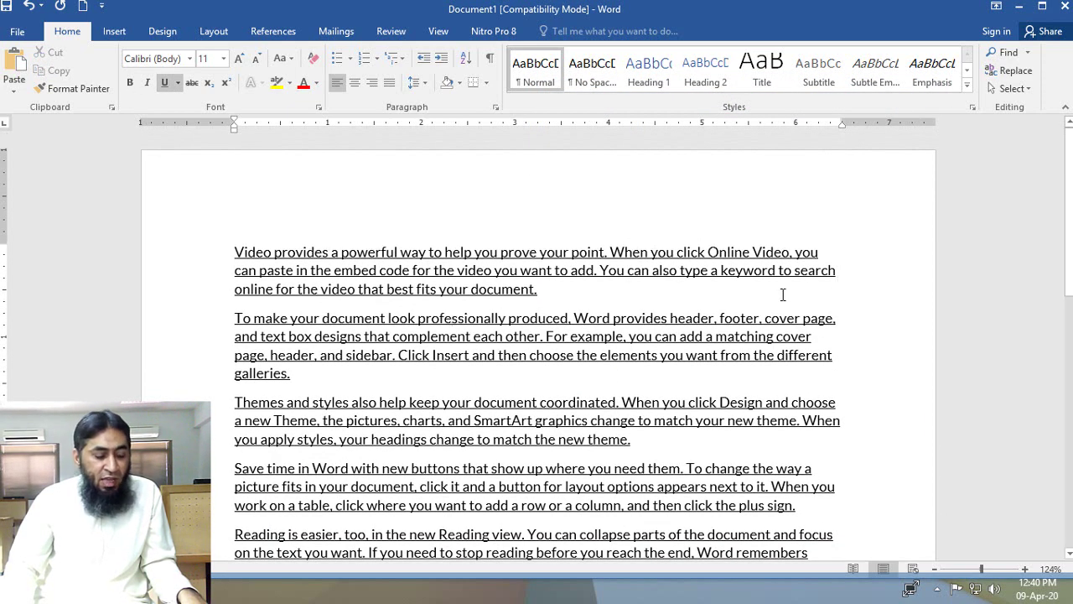
type("z")
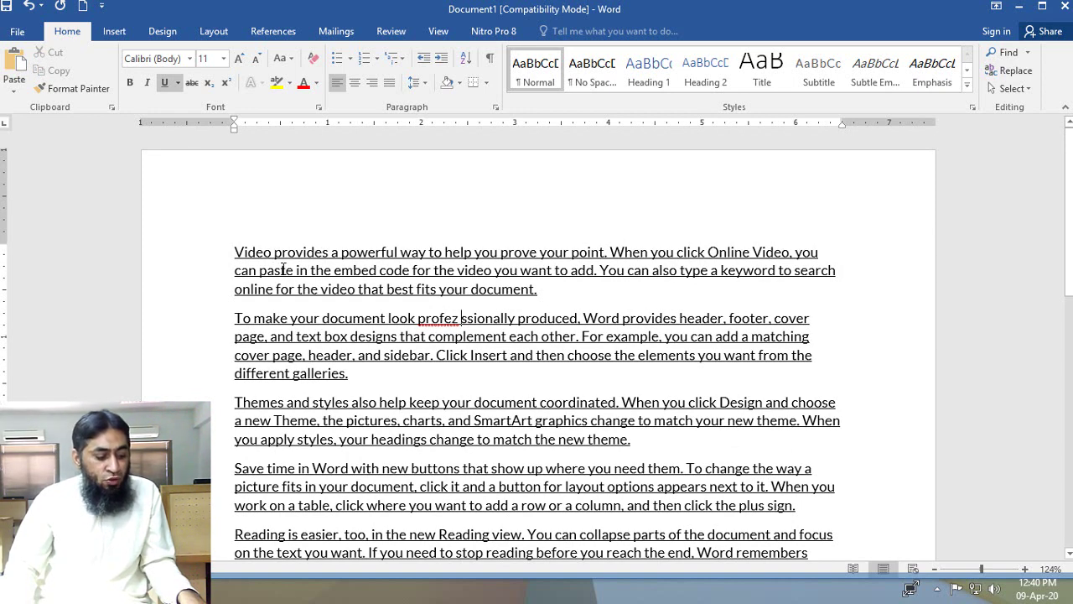
key("ctrl+z")
key("ctrl+z")
key("ctrl+a")
key("ctrl+u")
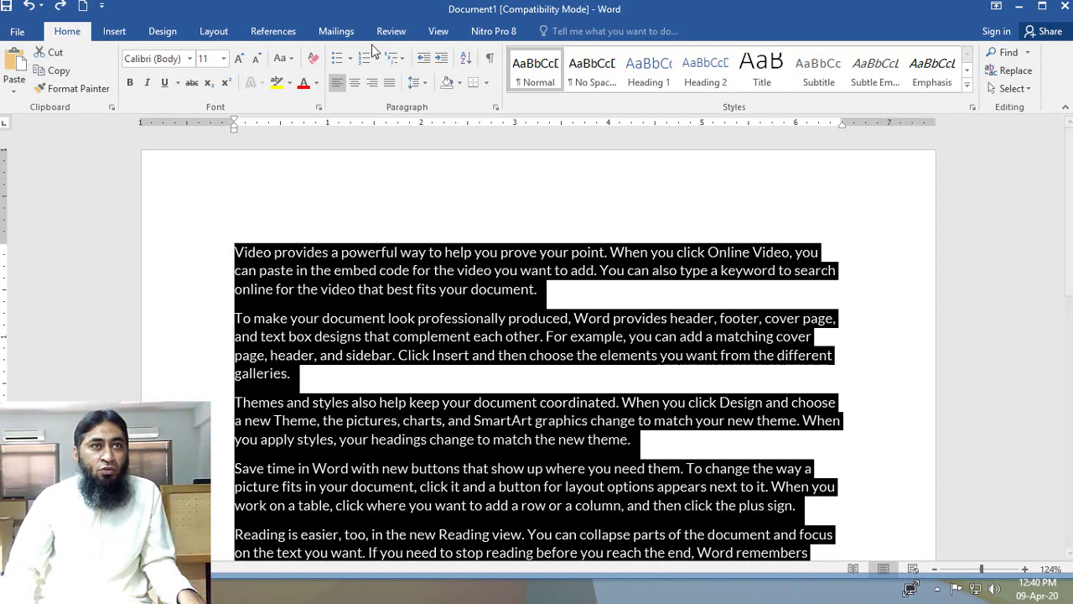
Step: Apply the Words only underline style to the entire selected text through the Font dialog
left_click(319, 107)
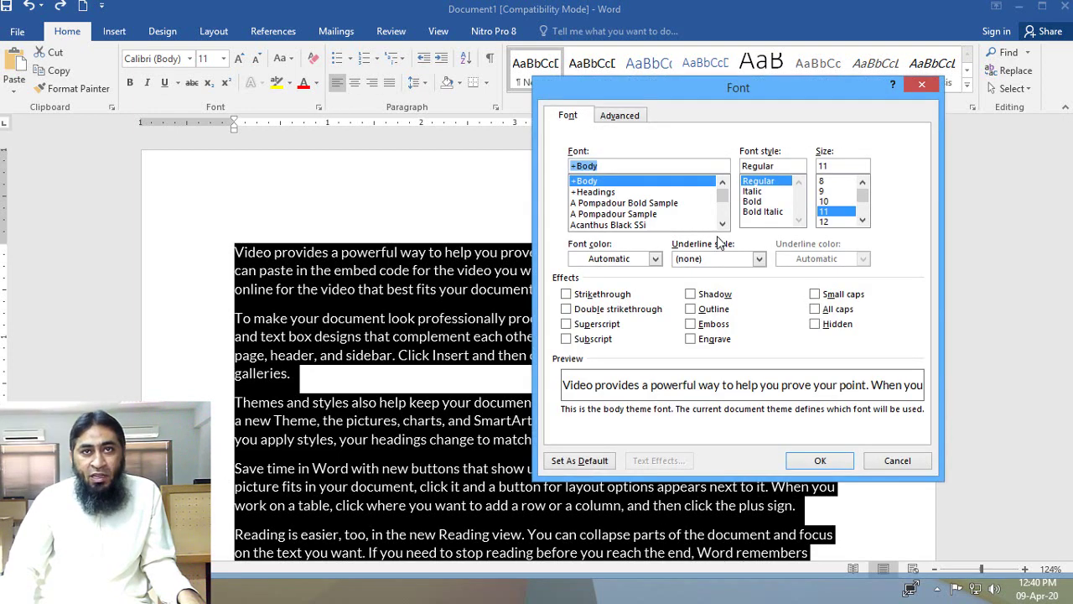
left_click(760, 260)
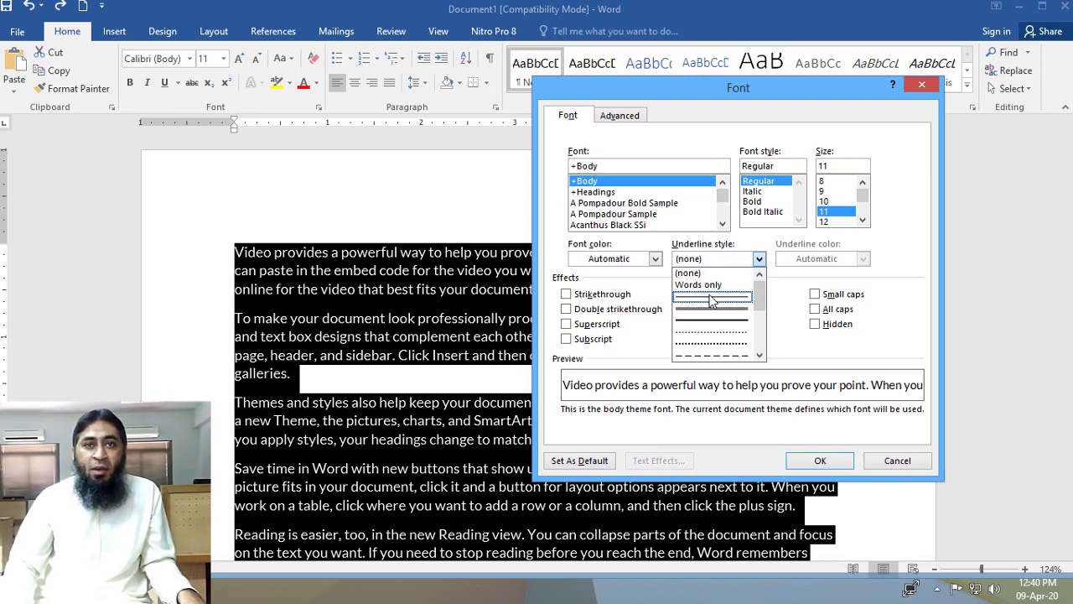
left_click(701, 286)
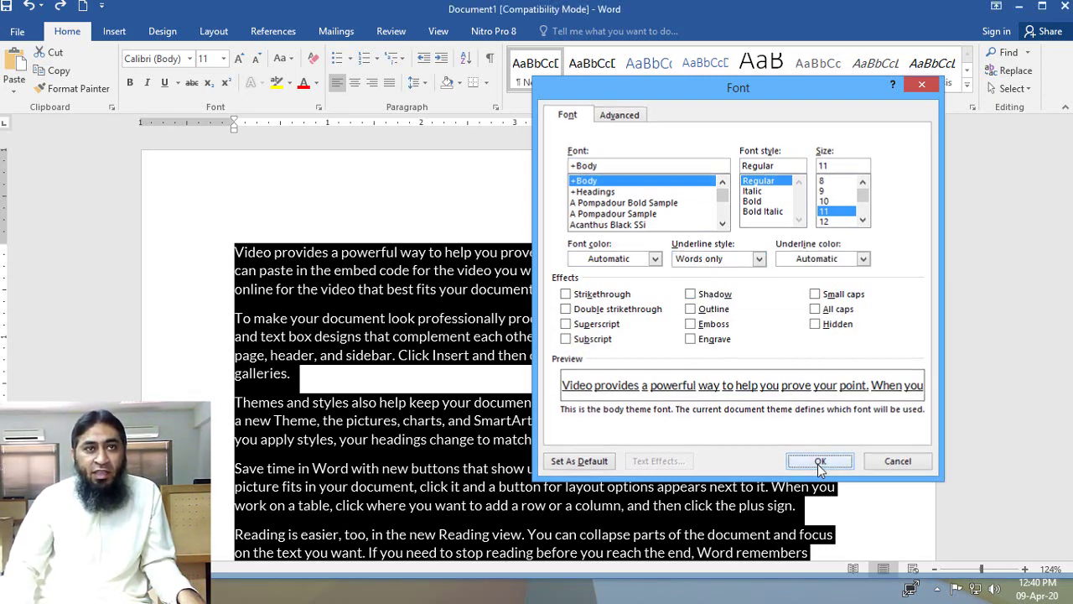
left_click(810, 459)
scroll(545, 359, "up", 6, "ctrl")
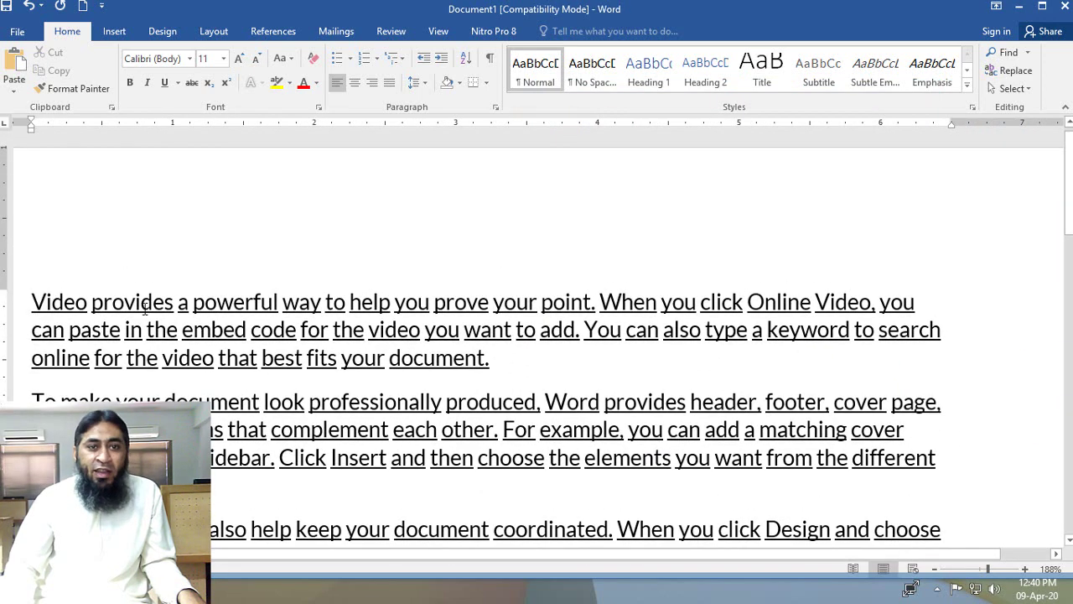
left_click(178, 82)
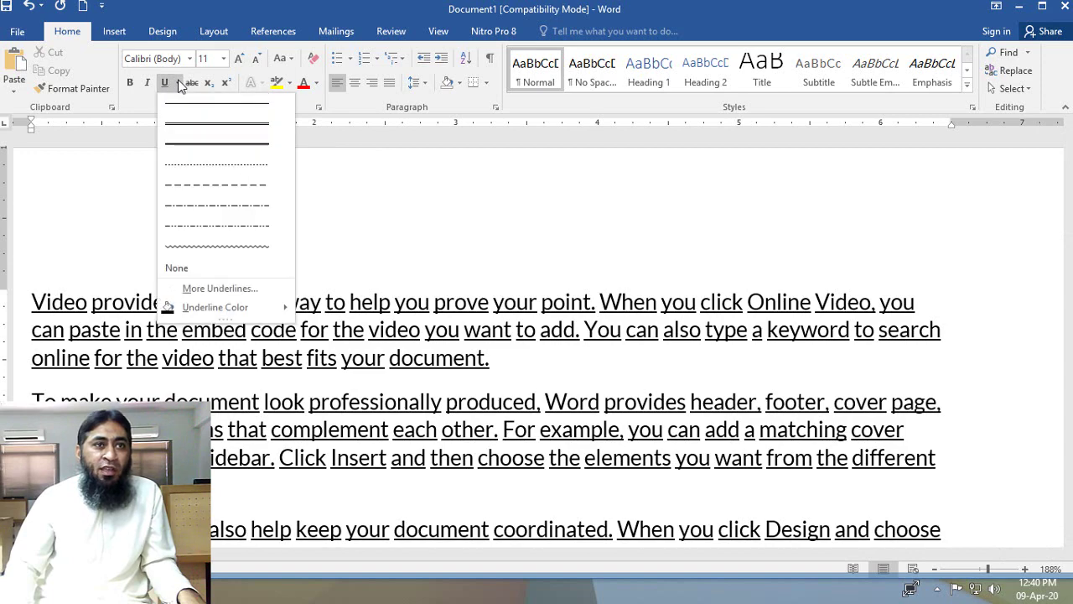
left_click(223, 287)
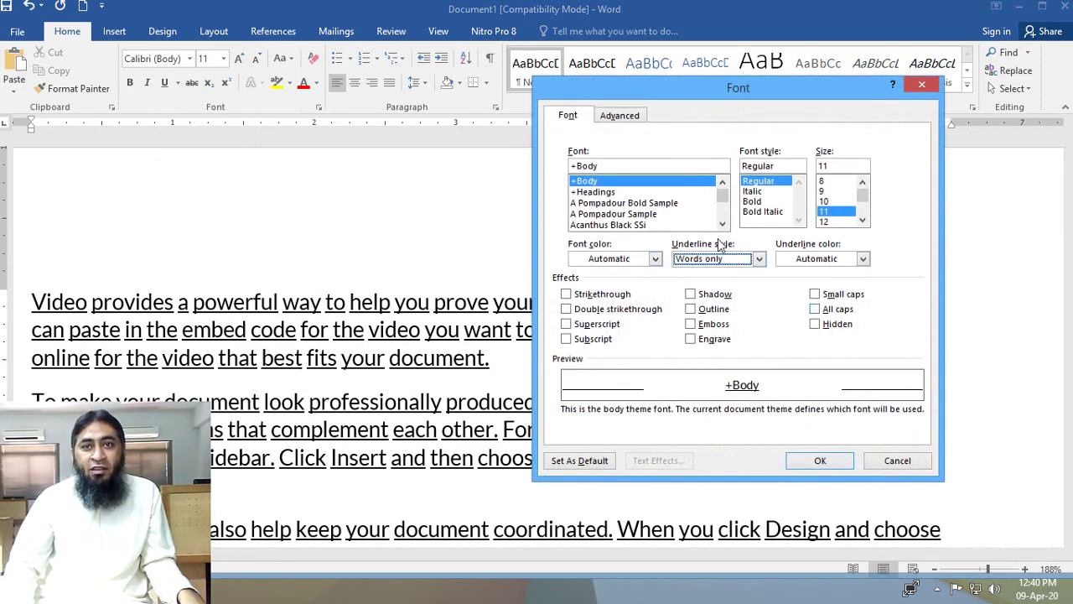
left_click(914, 463)
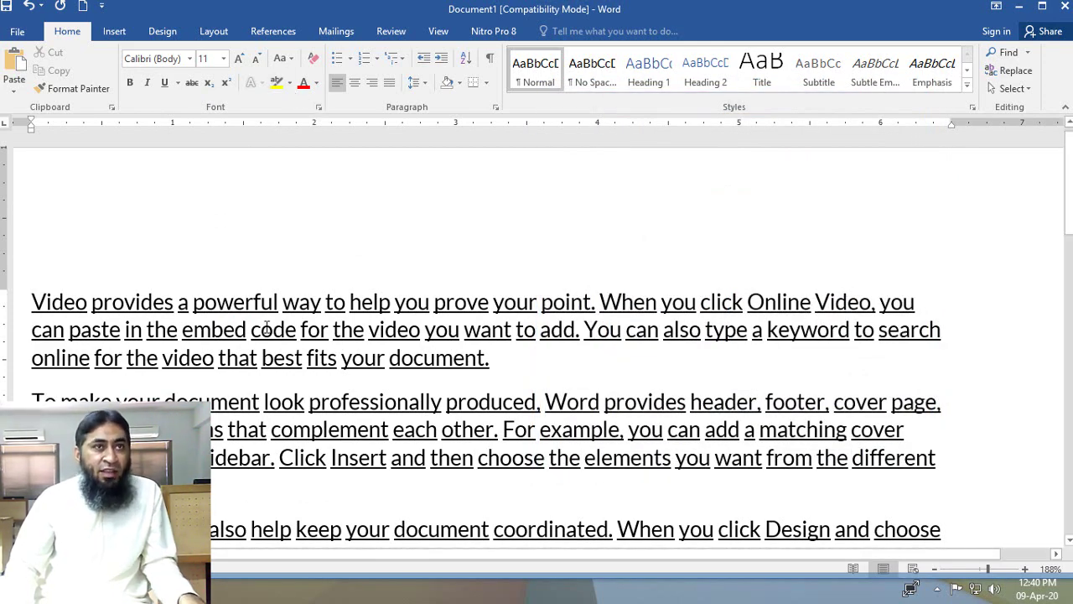
Step: Select the whole text and choose red as its underline colour in the Font dialog
key("ctrl+a")
left_click(318, 108)
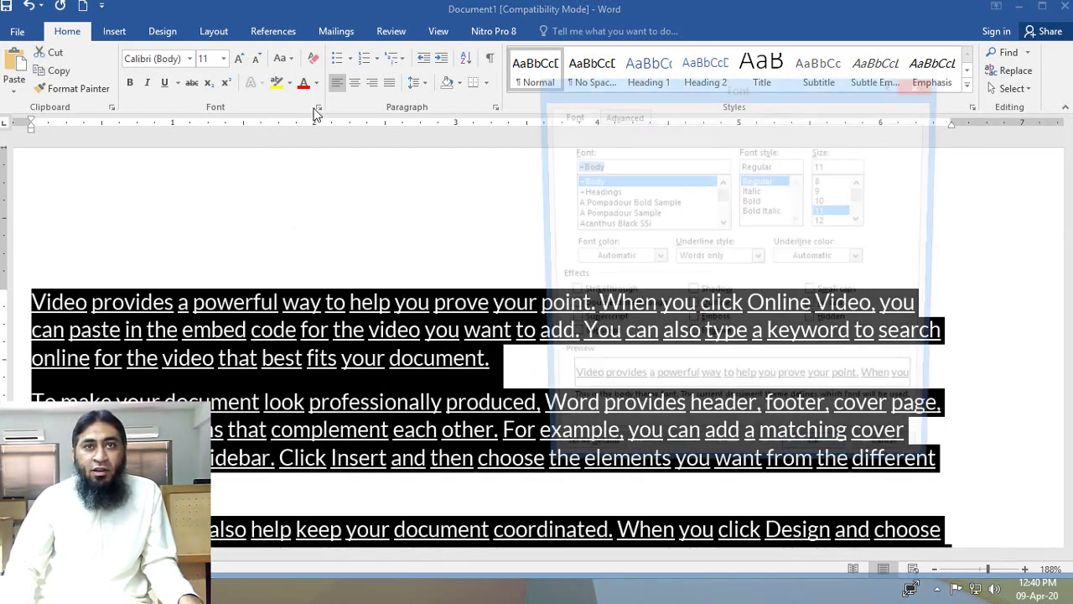
left_click(861, 259)
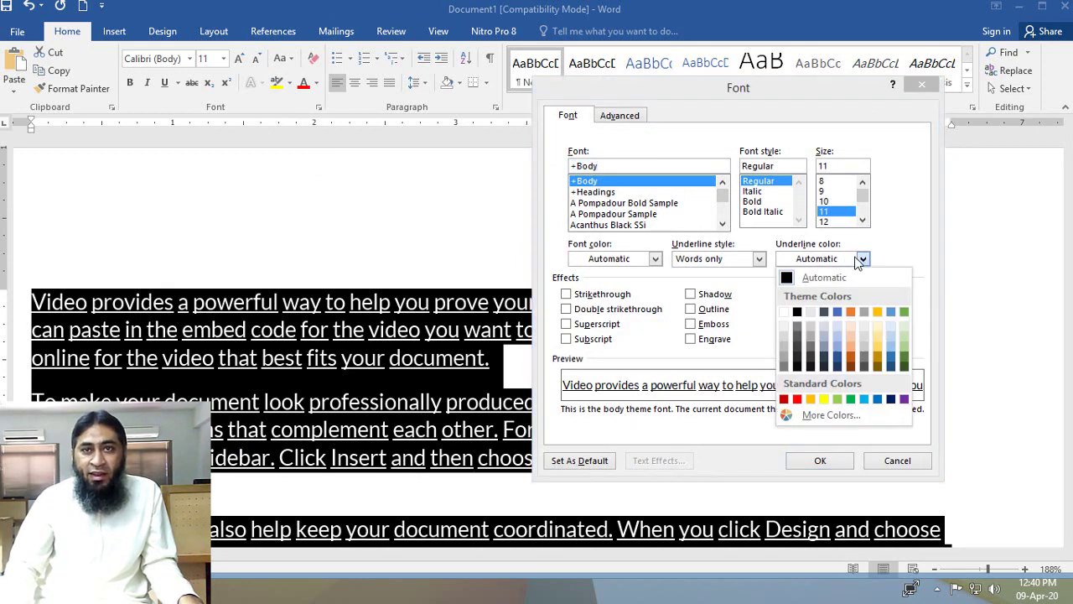
left_click(799, 400)
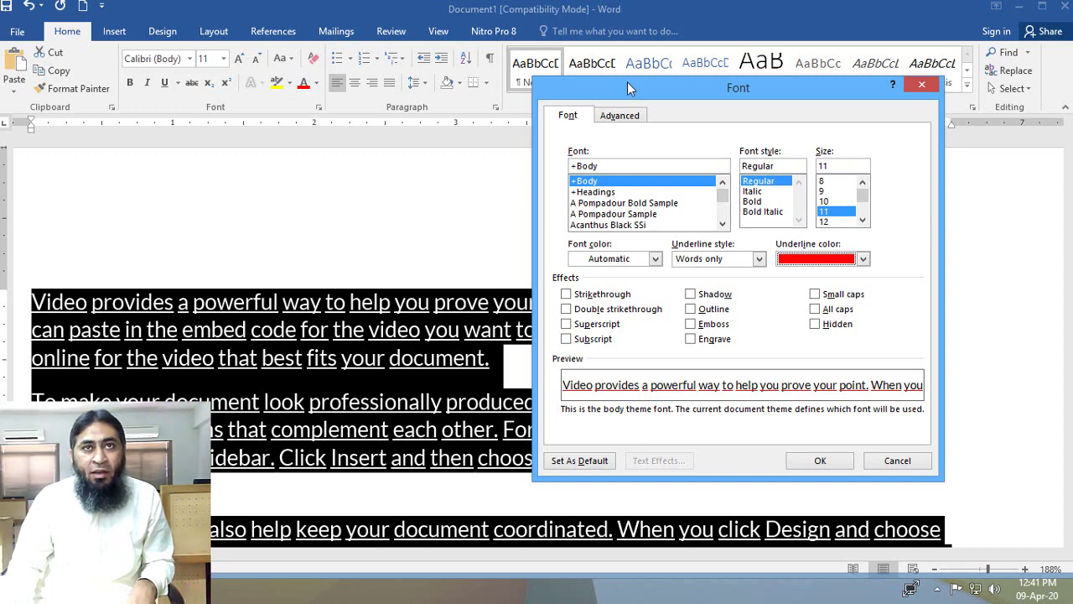
Step: Discard the pending red underline colour and close the Font dialog
left_click_drag(627, 87, 545, 31)
left_click(825, 409)
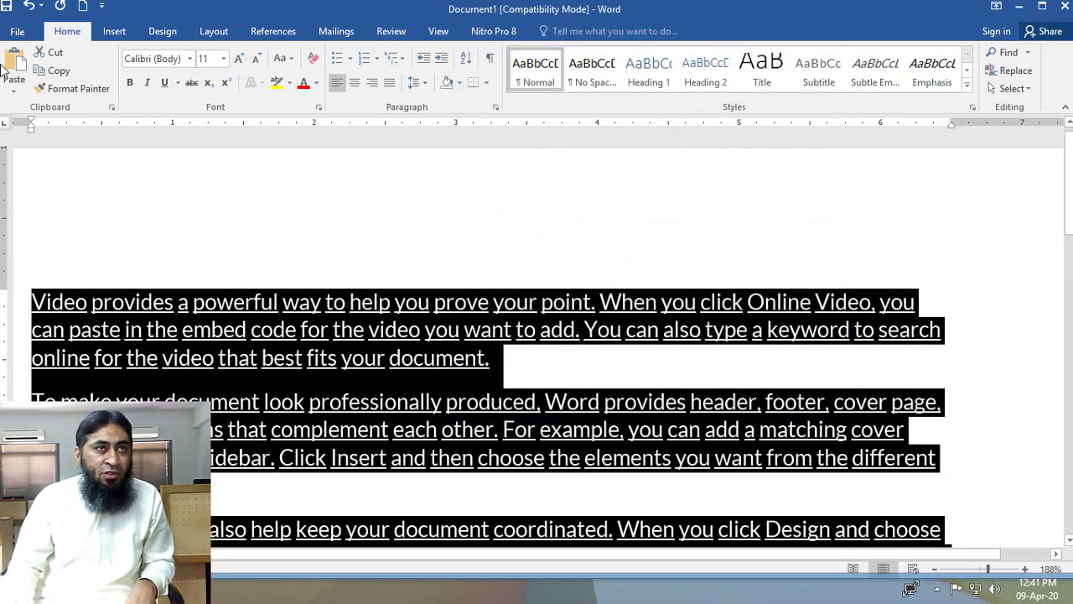
Step: Compare a few fonts in the Font dialog, including Acanthus Black SSi, and choose A Pompadour Bold Sample for the selected text
left_click(317, 115)
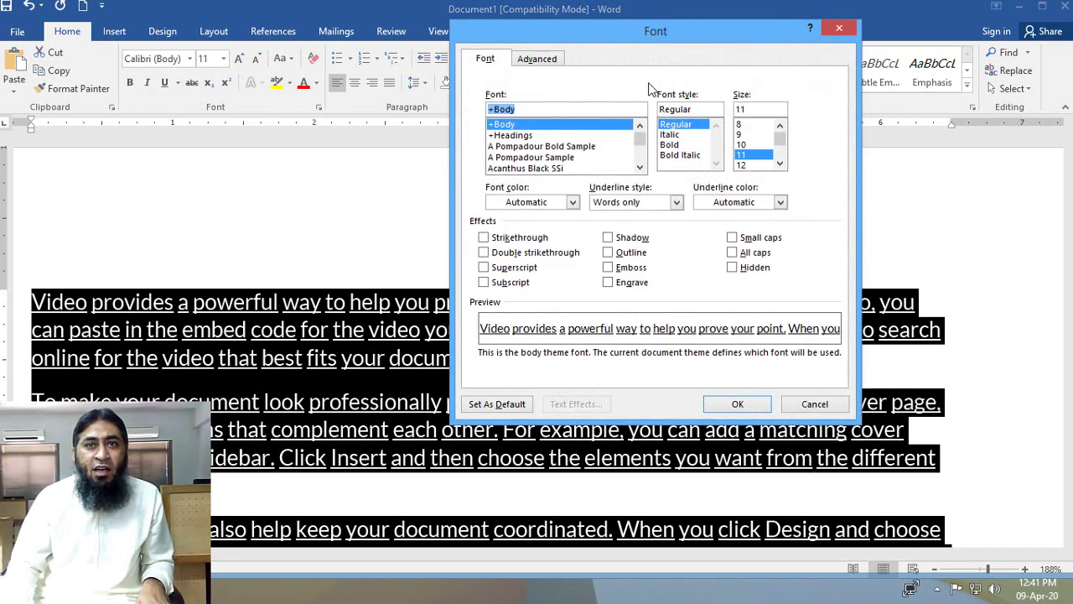
left_click_drag(645, 32, 797, 34)
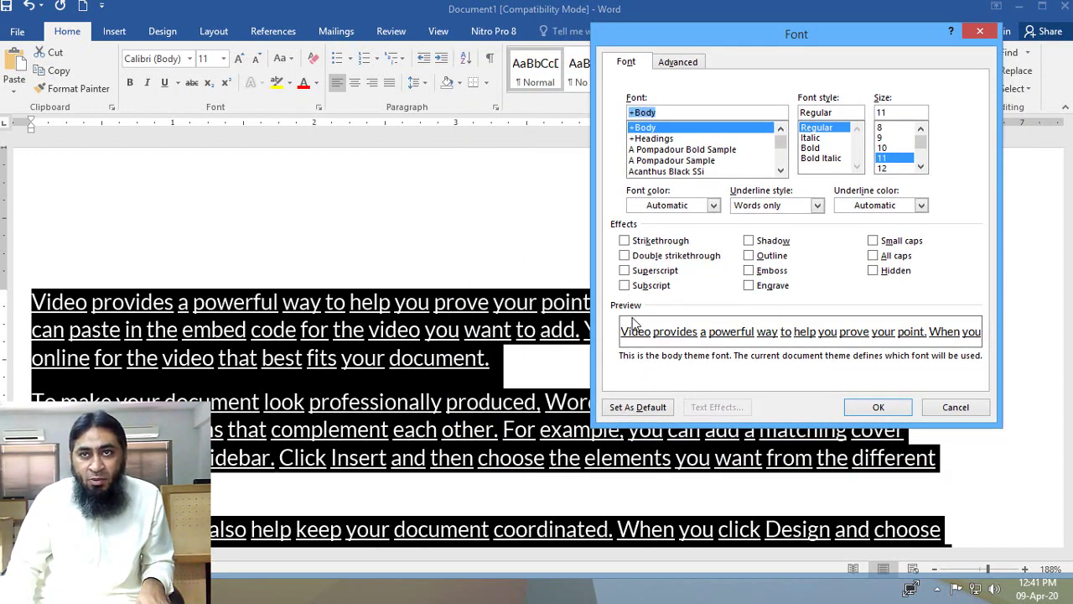
left_click(686, 149)
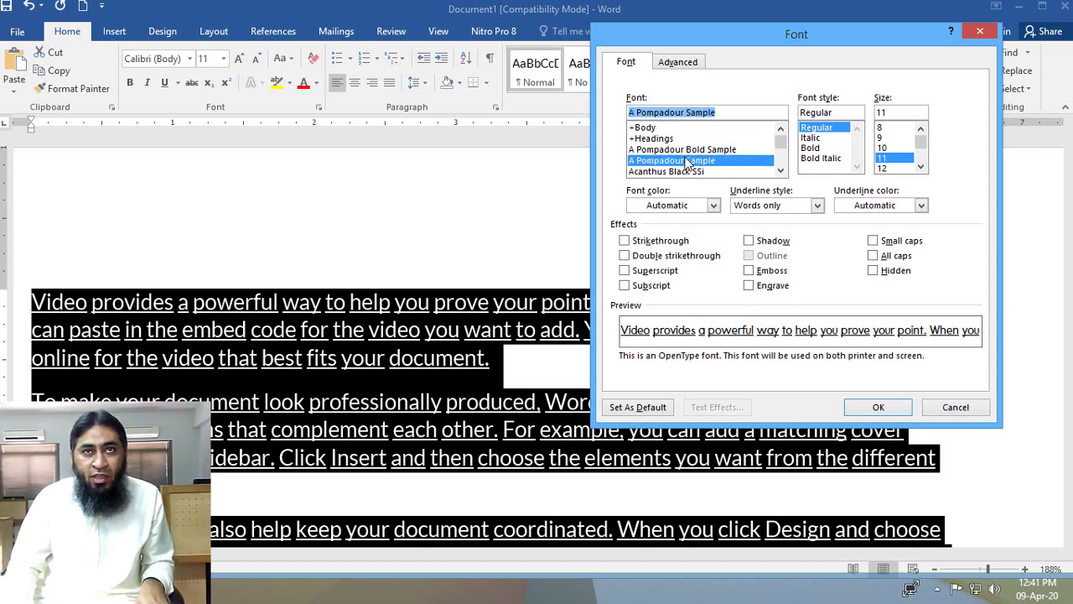
left_click(668, 171)
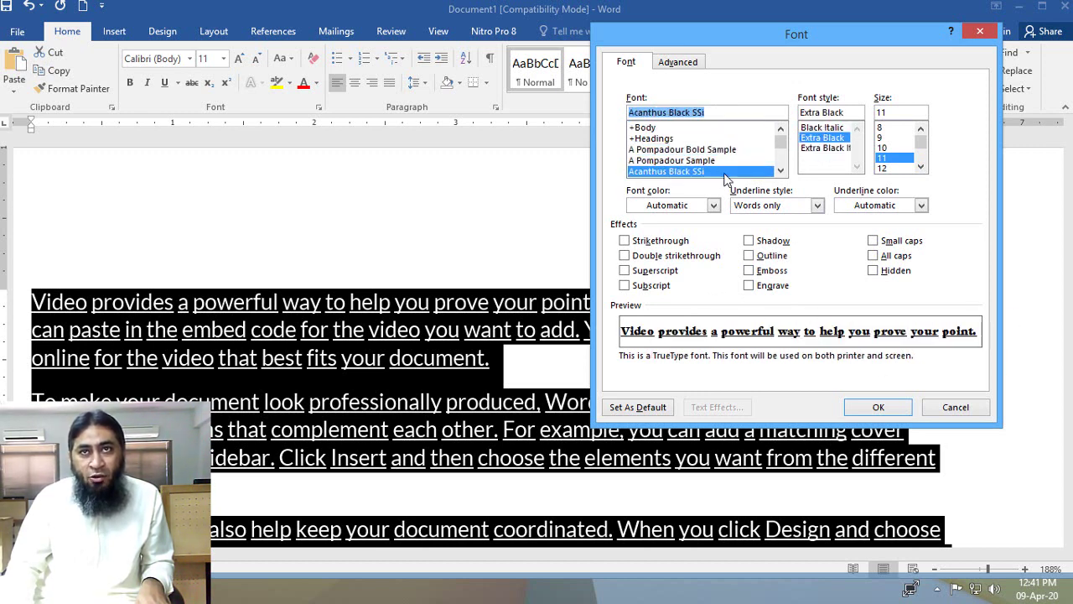
left_click(653, 150)
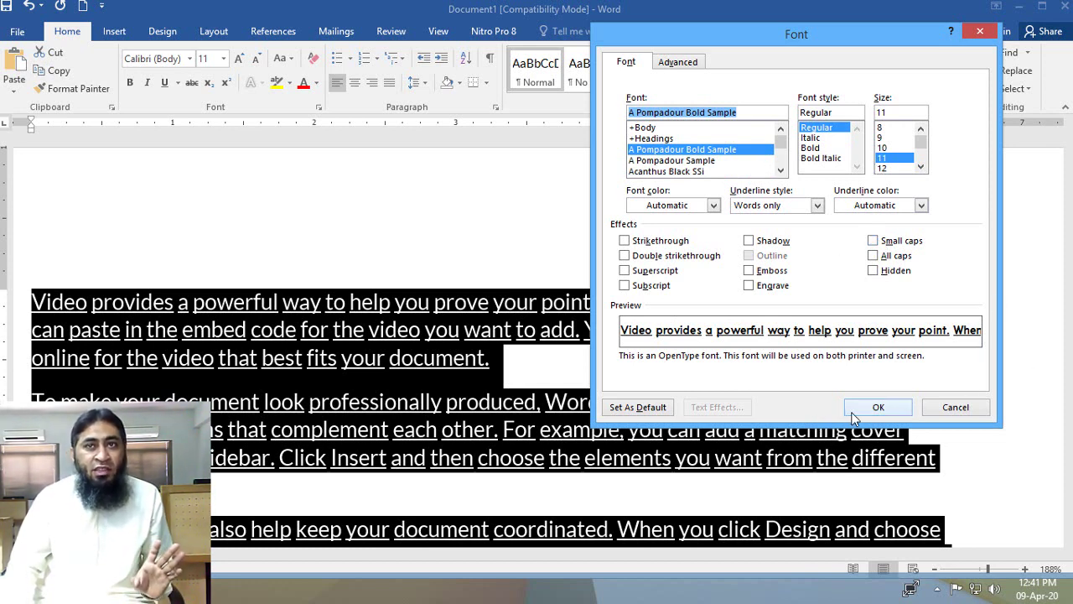
Step: Preview the Strikethrough and Double strikethrough effects on the selected text, and clear both again
left_click(659, 243)
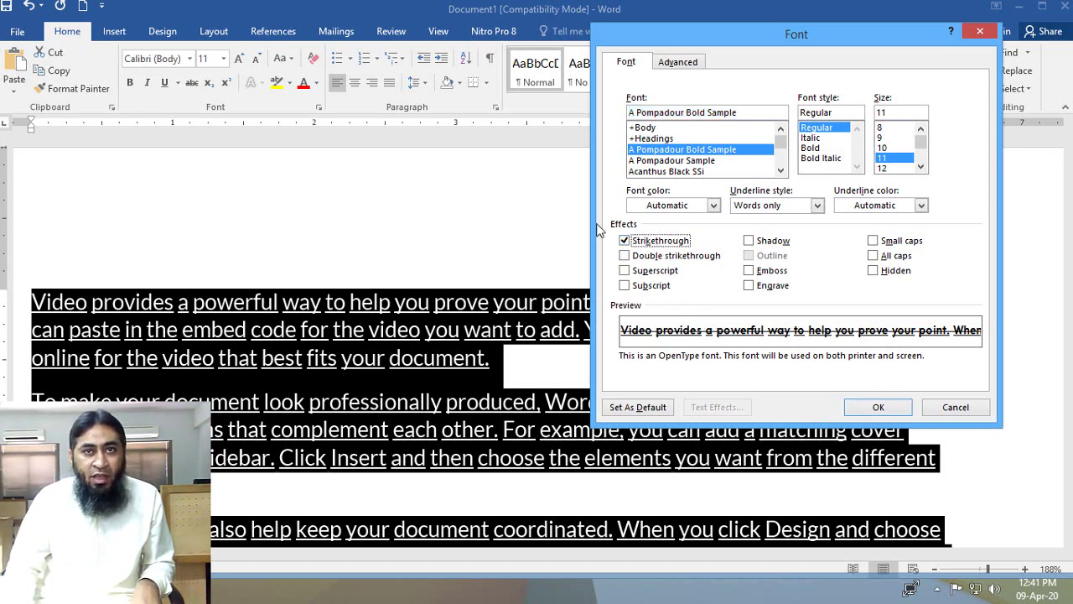
left_click(627, 241)
left_click(639, 256)
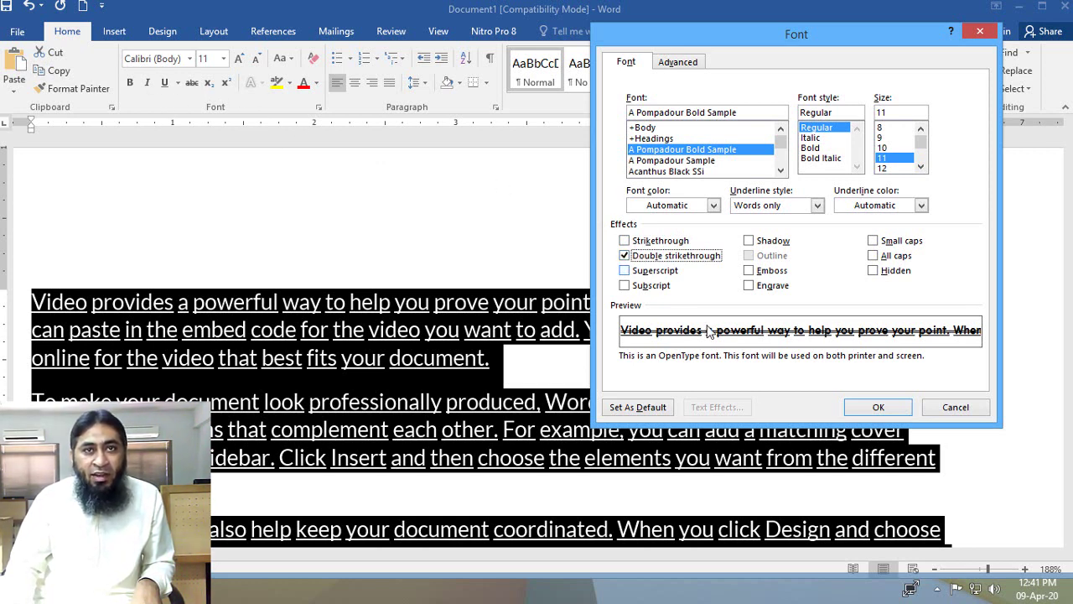
left_click(624, 241)
left_click(625, 256)
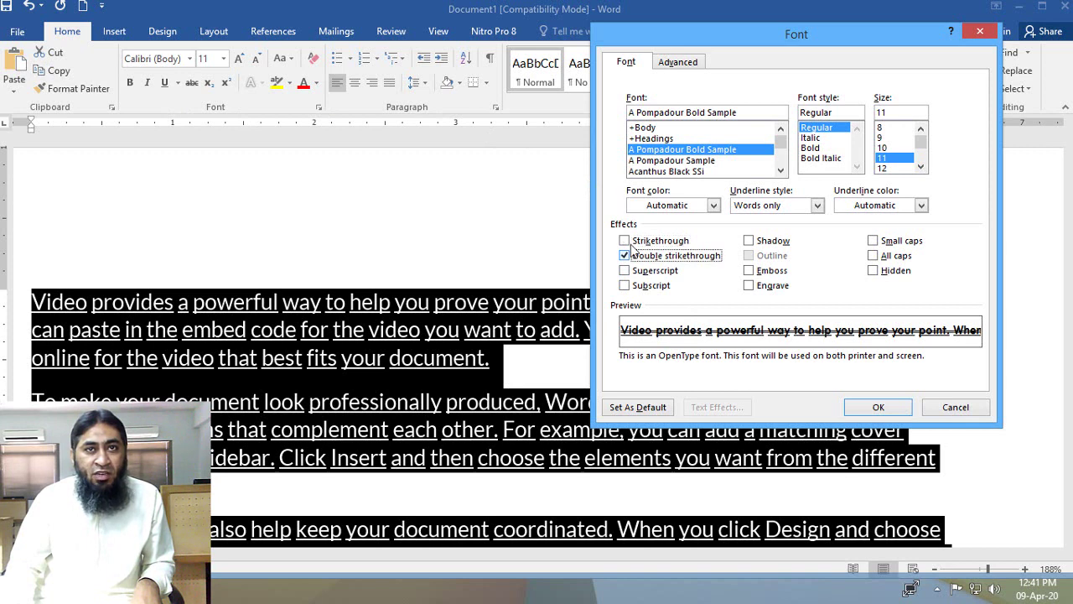
left_click(624, 256)
Step: Preview the Superscript, Subscript and Shadow effects one after another, clearing each of them again
left_click(624, 270)
left_click(625, 285)
left_click(625, 270)
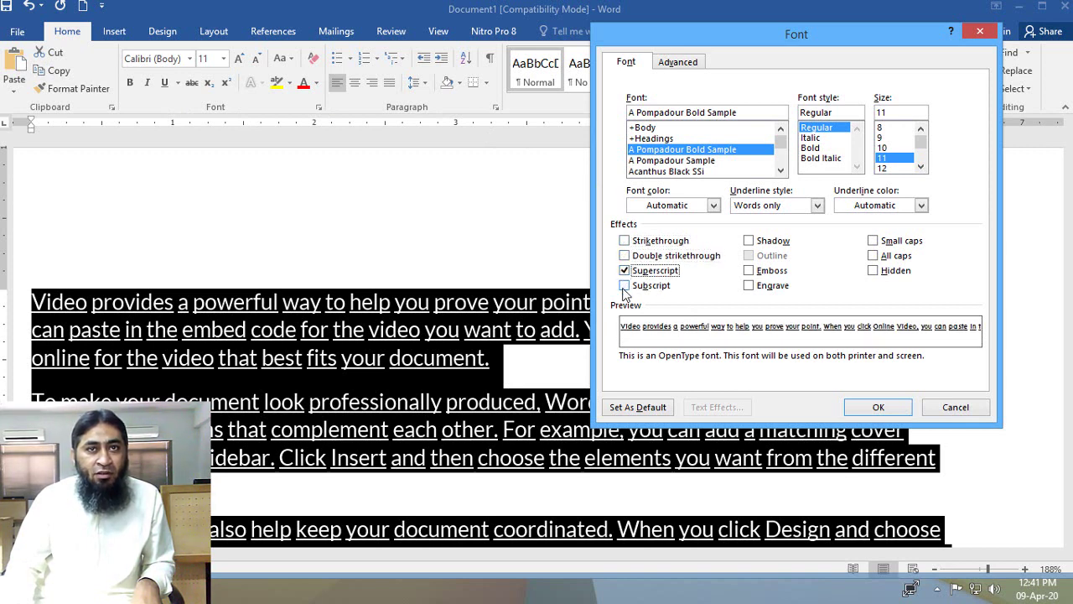
left_click(624, 285)
left_click(625, 285)
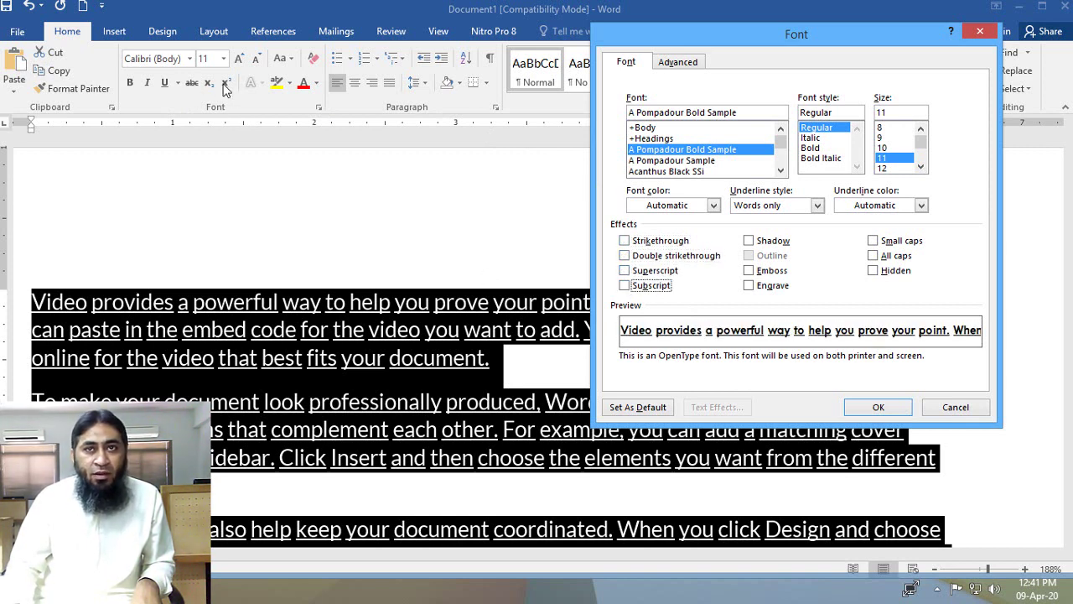
left_click(748, 241)
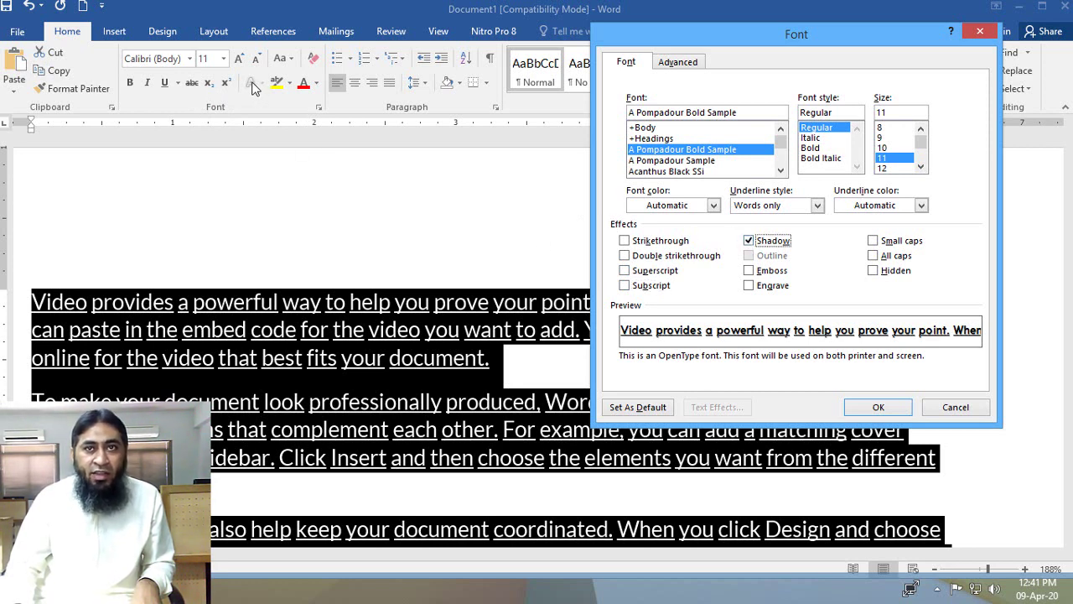
left_click(749, 240)
Step: Apply the Emboss effect together with the chosen font to the whole text, and deselect it
left_click(768, 272)
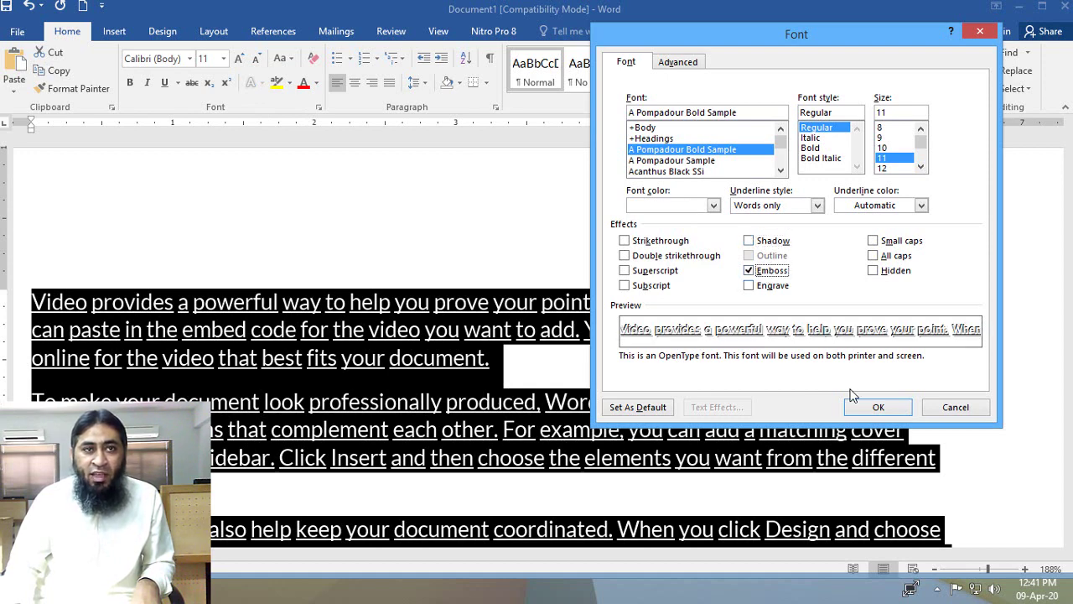
left_click(875, 407)
left_click(341, 324)
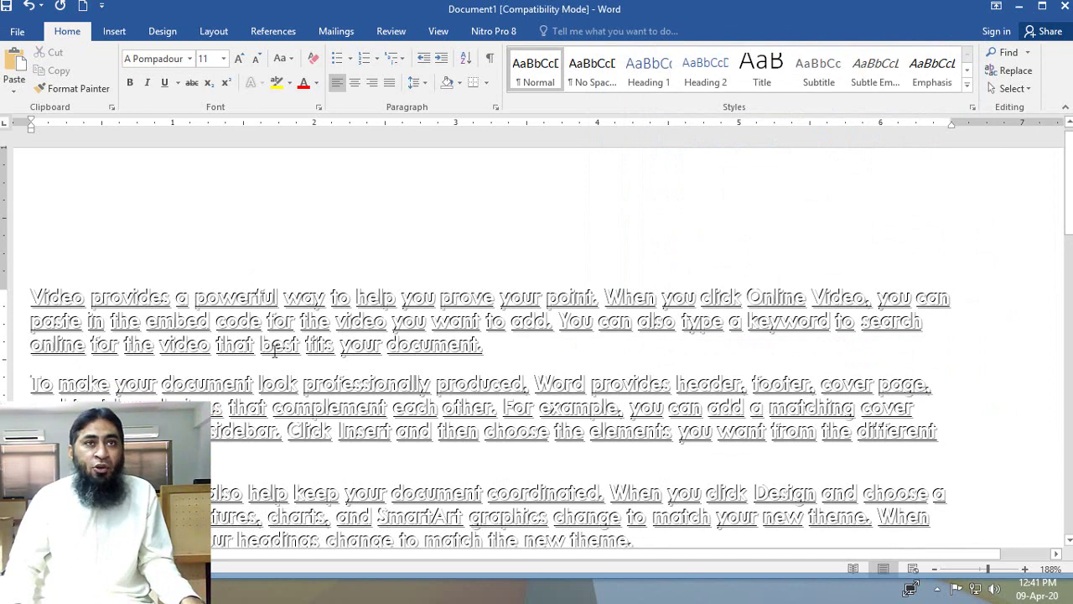
Step: Select the whole text and replace its Emboss effect with Engrave in the Font dialog
key("ctrl+a")
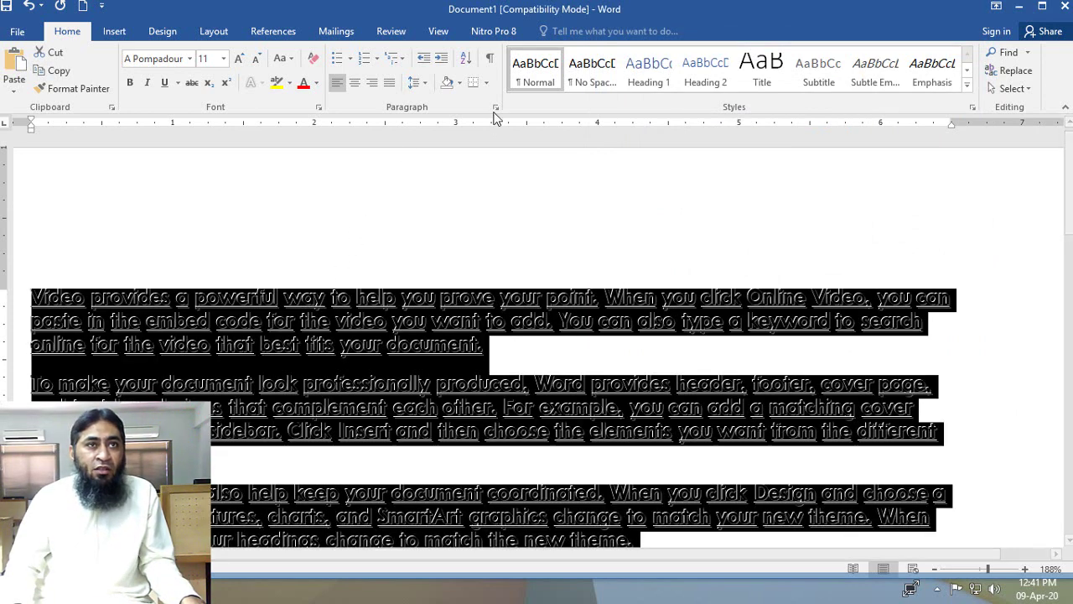
left_click(319, 107)
left_click(738, 270)
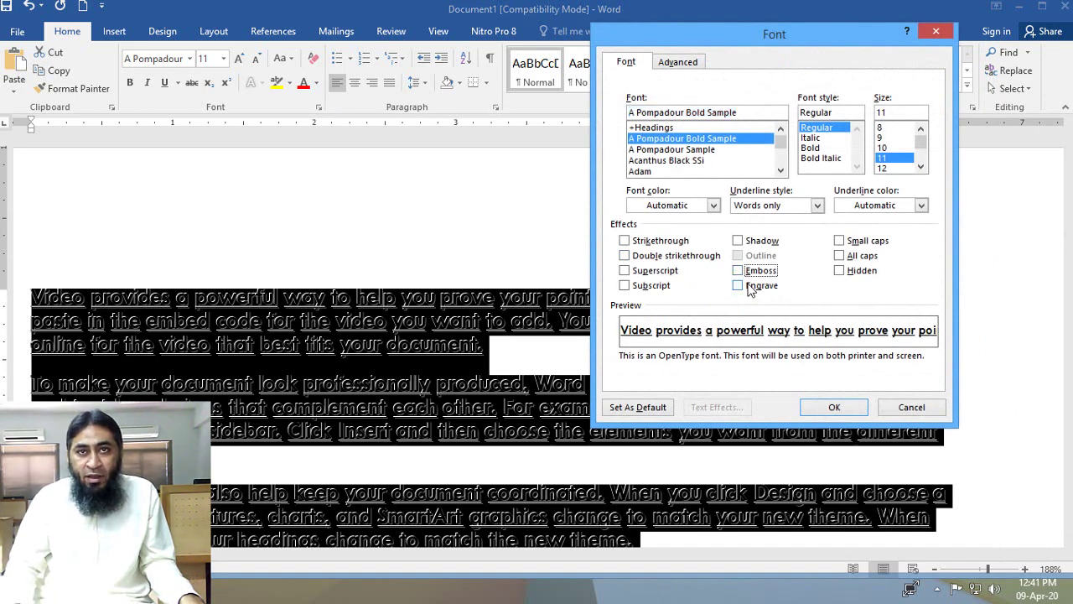
left_click(738, 285)
left_click(811, 408)
left_click(811, 409)
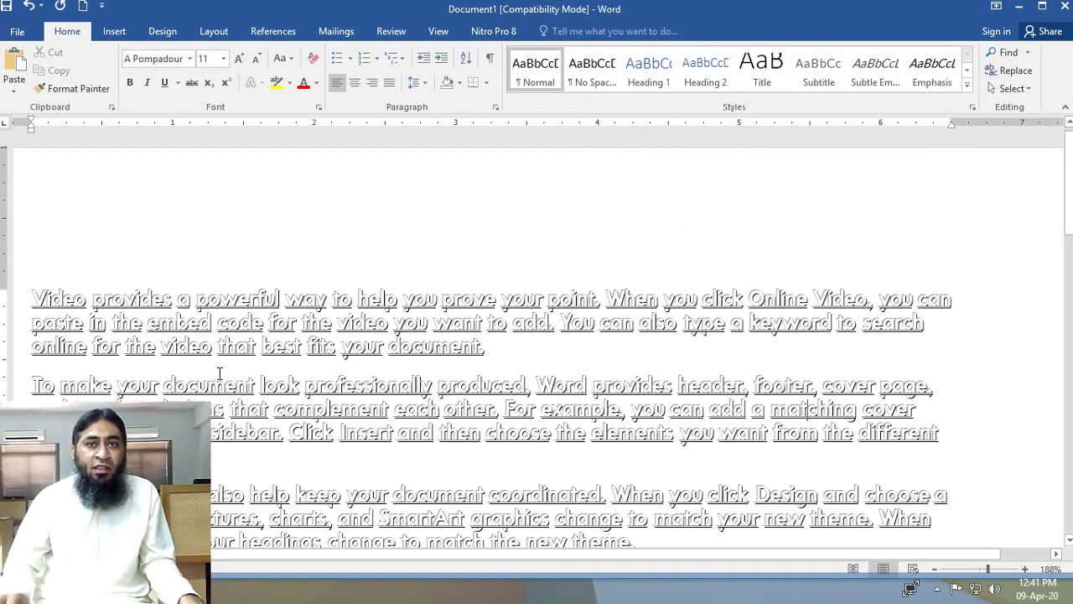
Step: Select the whole text and replace its Engrave effect with Small caps in the Font dialog
key("ctrl+a")
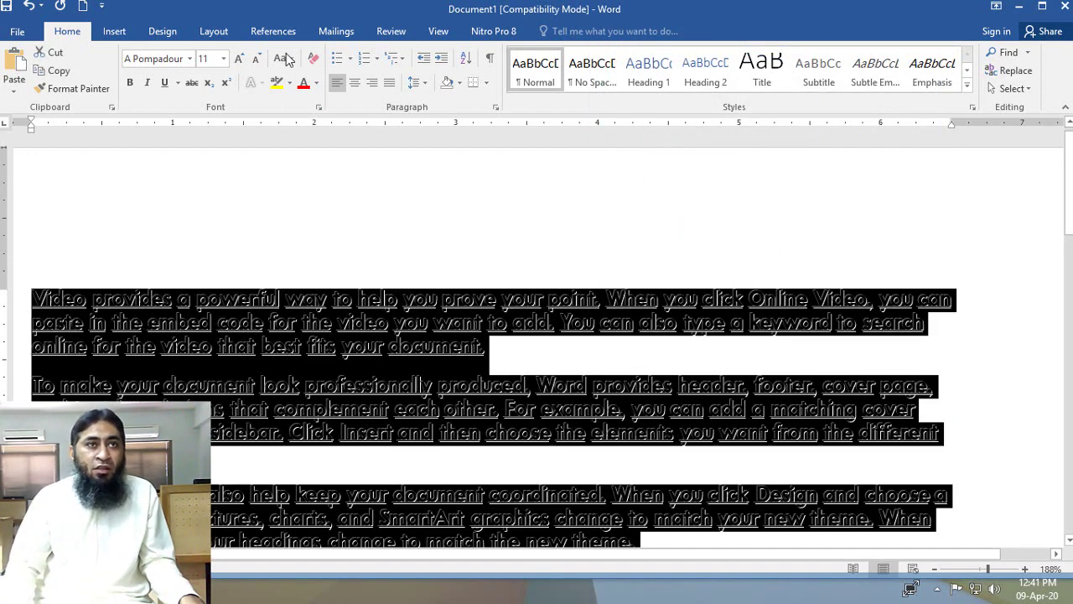
left_click(319, 108)
left_click(739, 286)
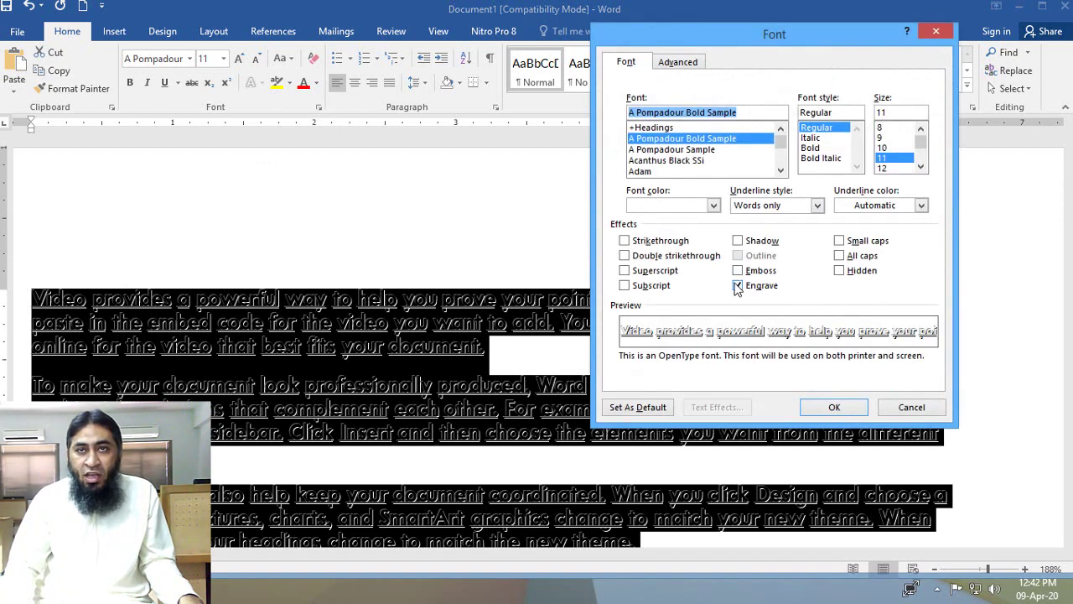
left_click(851, 241)
left_click(834, 407)
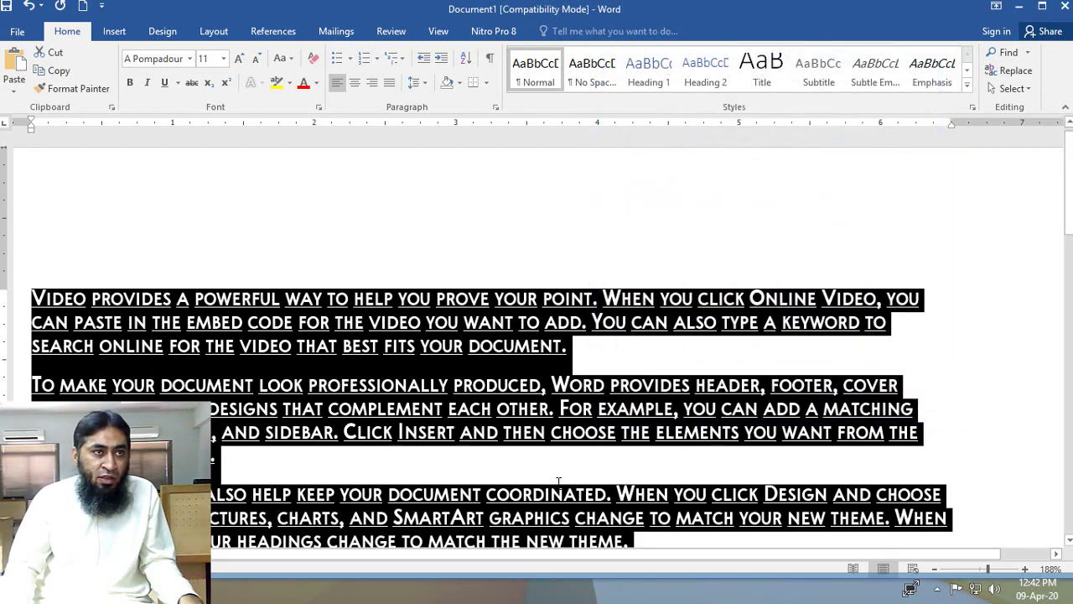
left_click(105, 322)
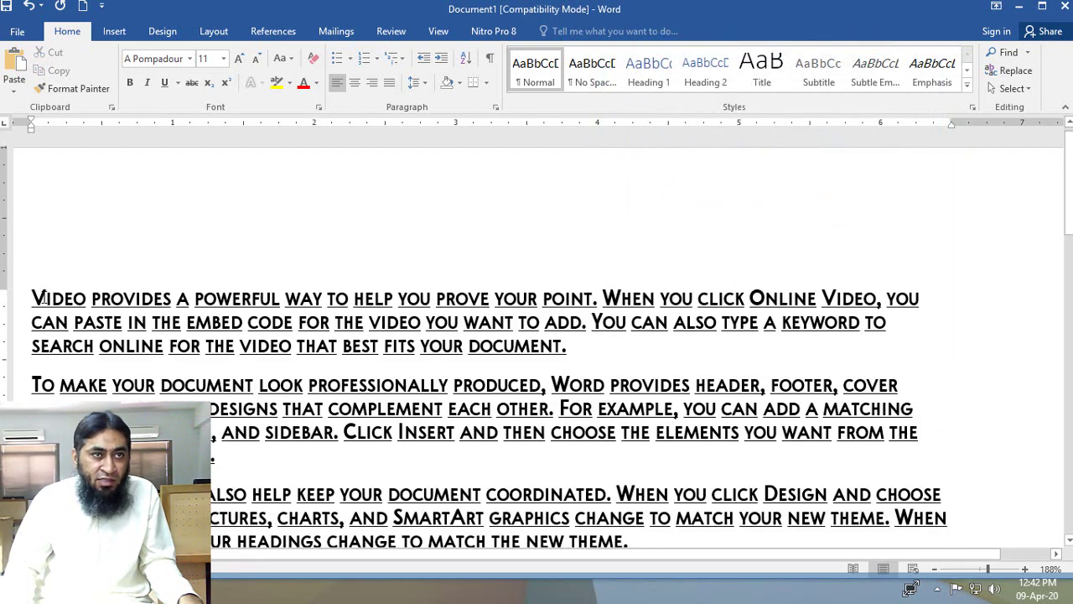
Step: Select the whole text and replace its Small caps effect with All caps in the Font dialog
key("ctrl+a")
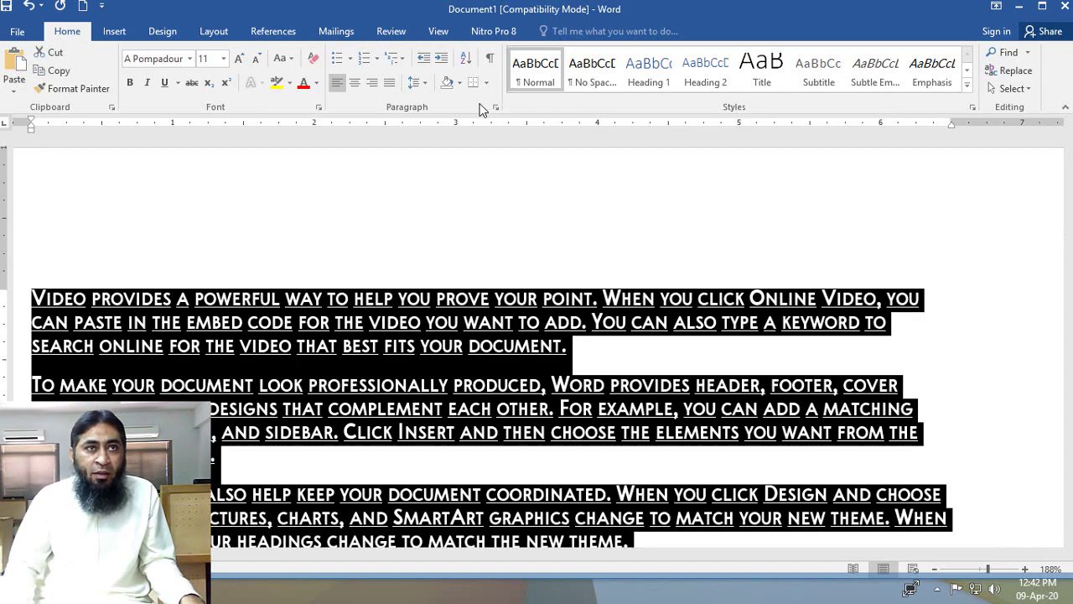
left_click(318, 107)
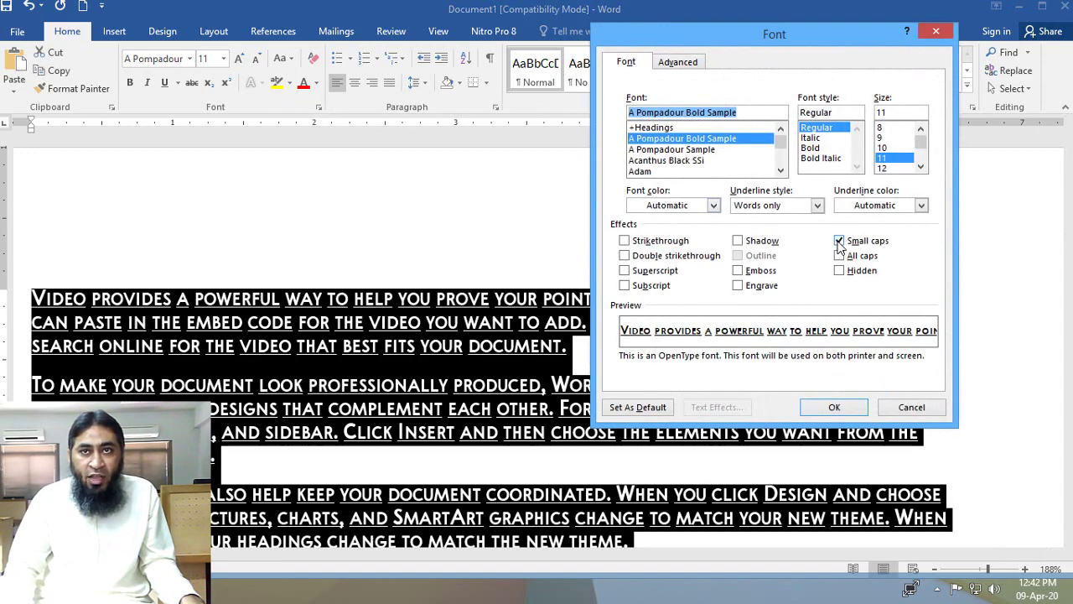
left_click(840, 241)
left_click(839, 256)
left_click(834, 406)
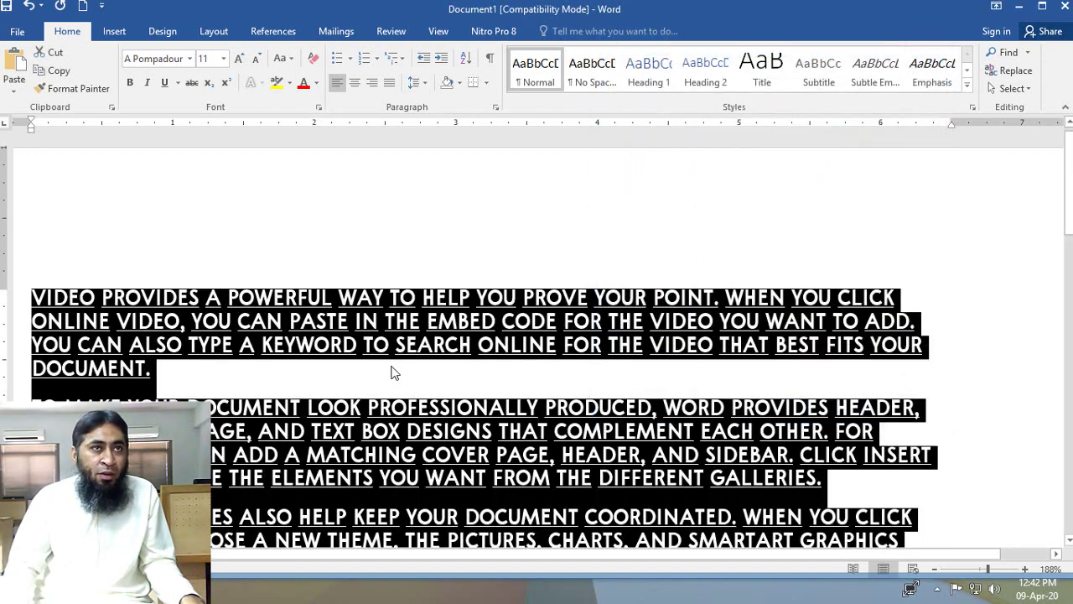
left_click(290, 58)
left_click(321, 273)
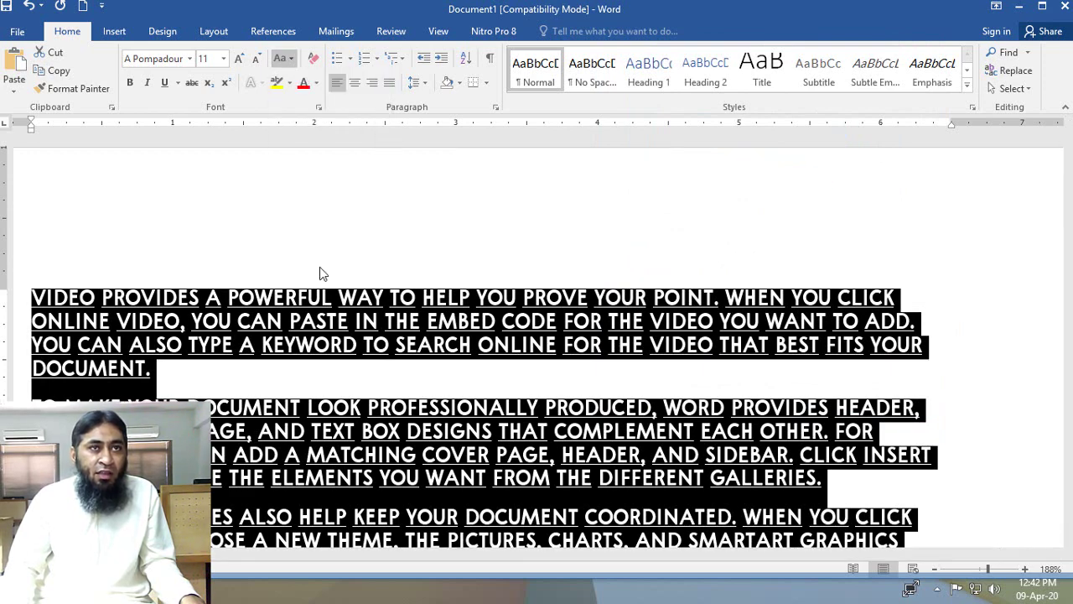
left_click(318, 107)
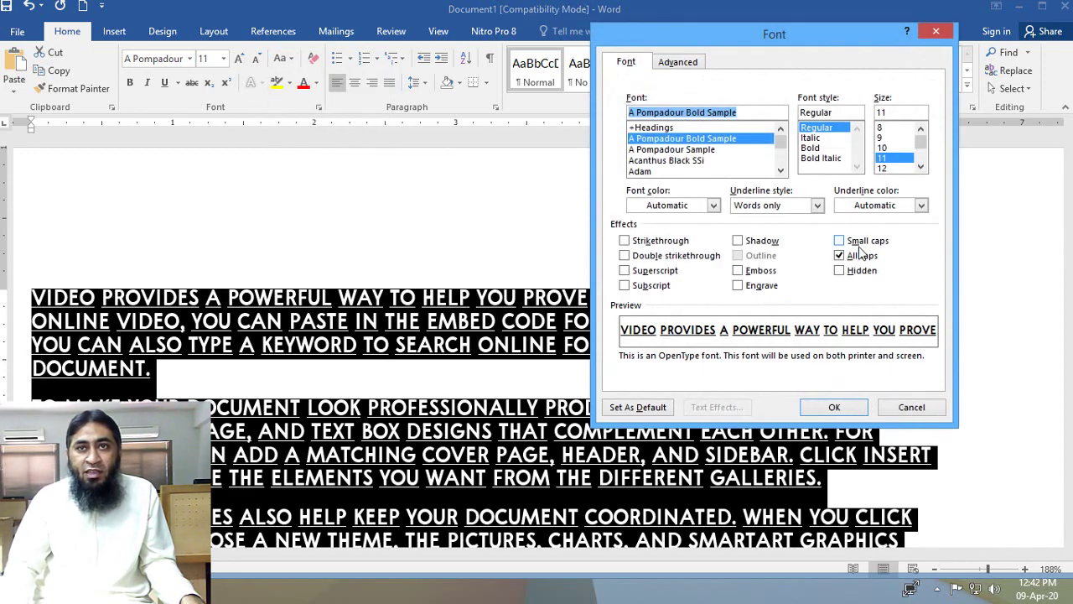
left_click(861, 253)
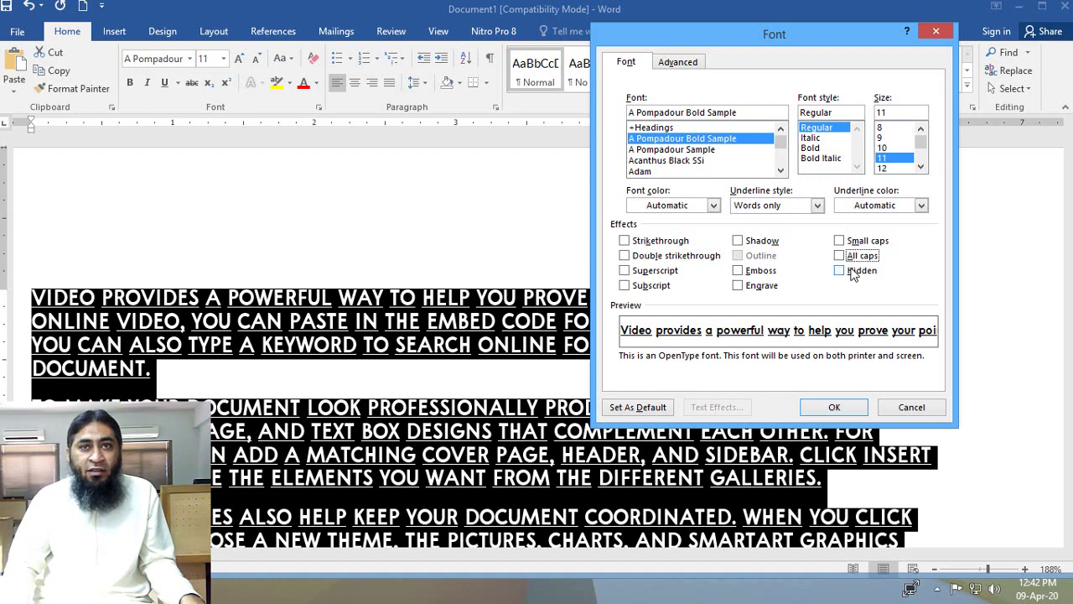
left_click(911, 406)
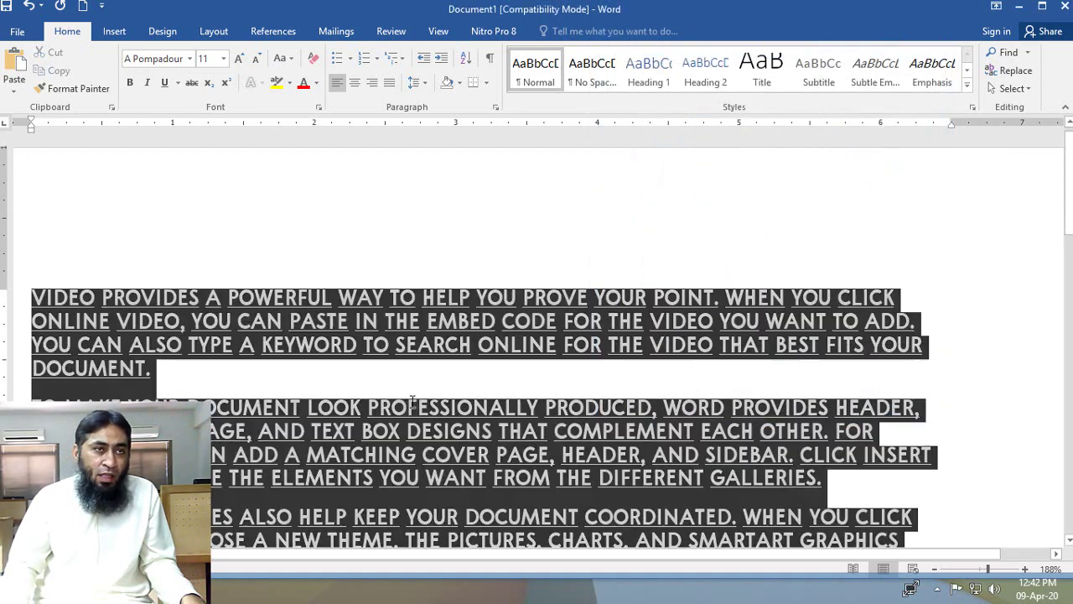
Step: Select only the first paragraph and replace its All caps effect with Hidden in the Font dialog
left_click_drag(151, 369, 23, 290)
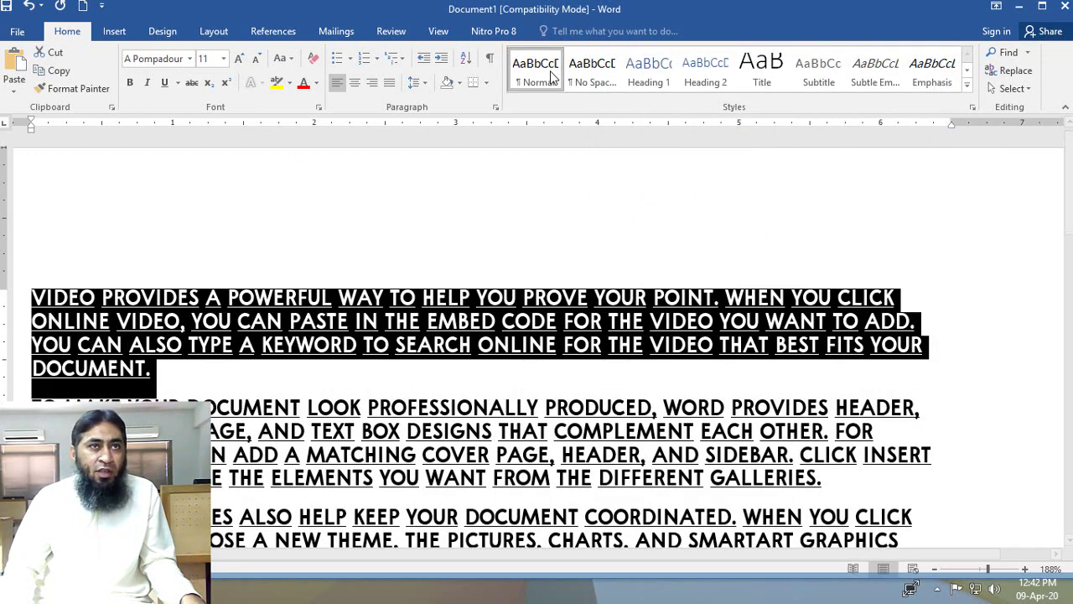
left_click(319, 108)
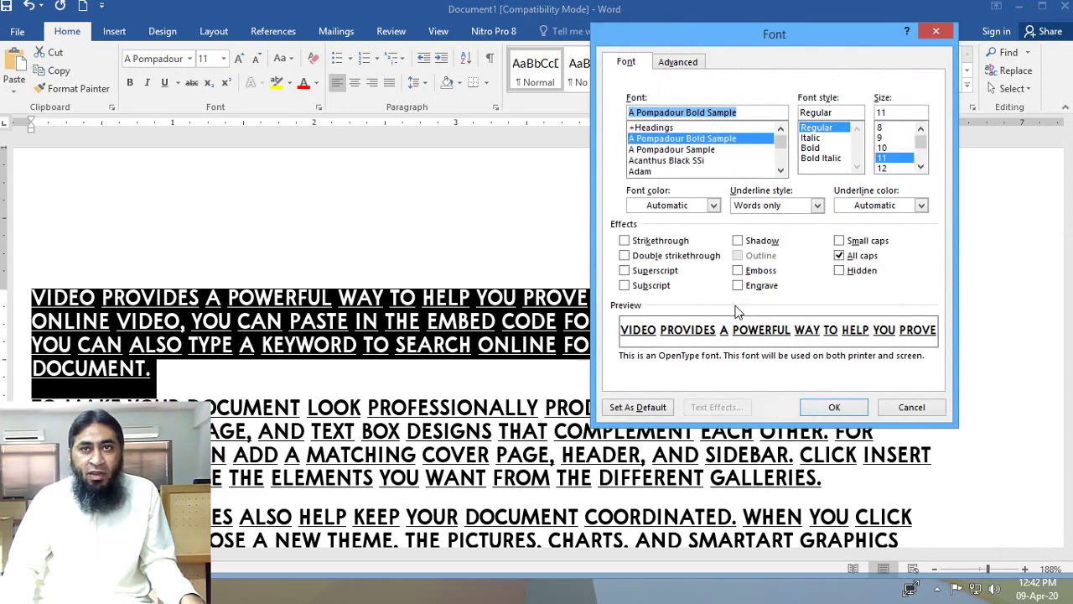
left_click(839, 256)
left_click(840, 269)
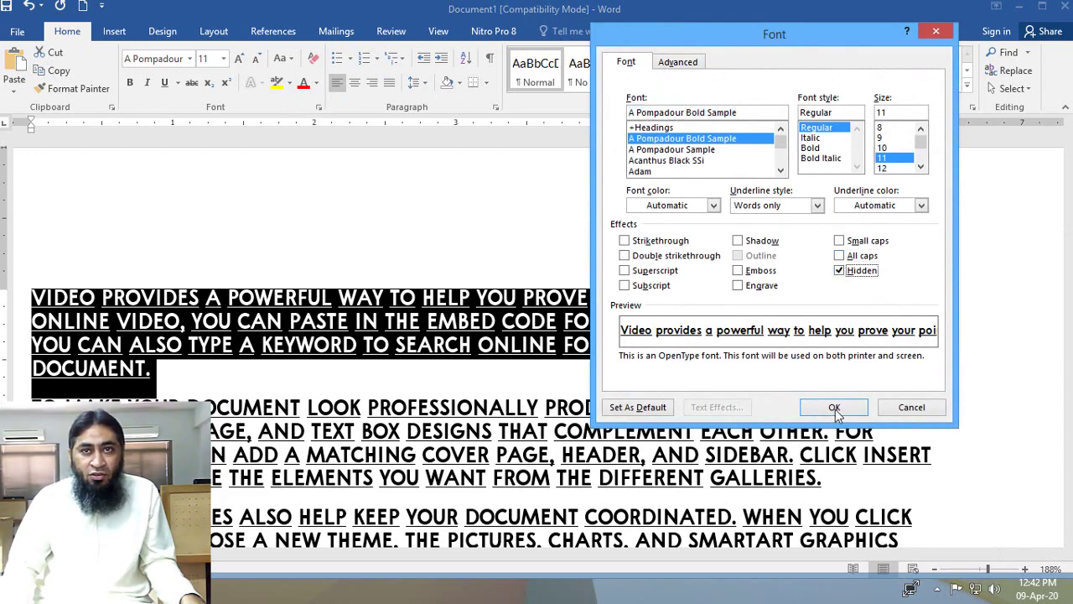
left_click(834, 407)
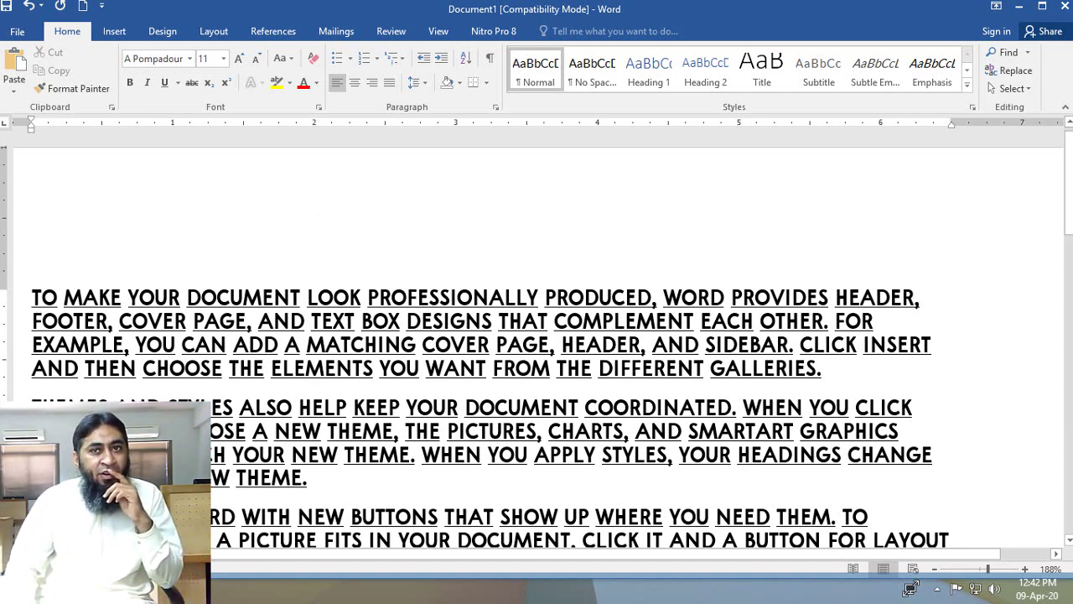
Step: Select the text around the hidden first paragraph and remove its Hidden effect in the Font dialog
triple_click(483, 312)
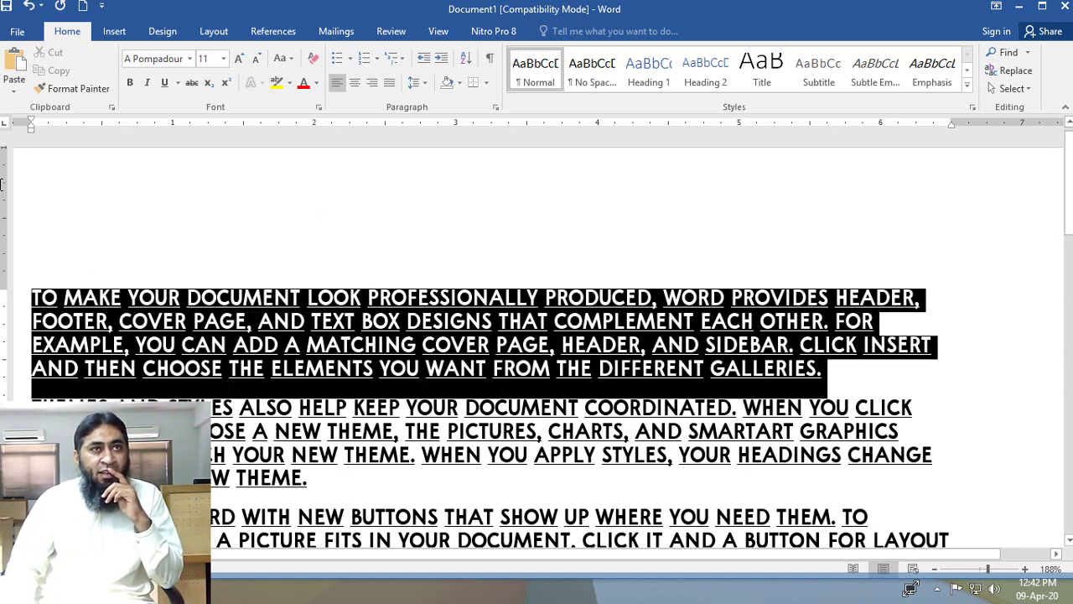
left_click(319, 111)
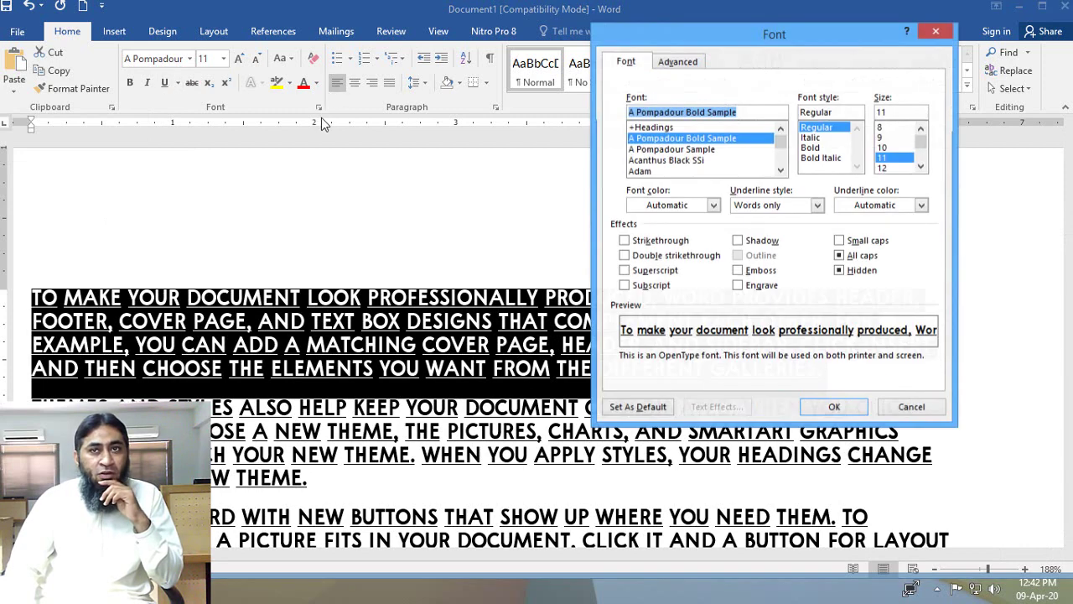
left_click(838, 270)
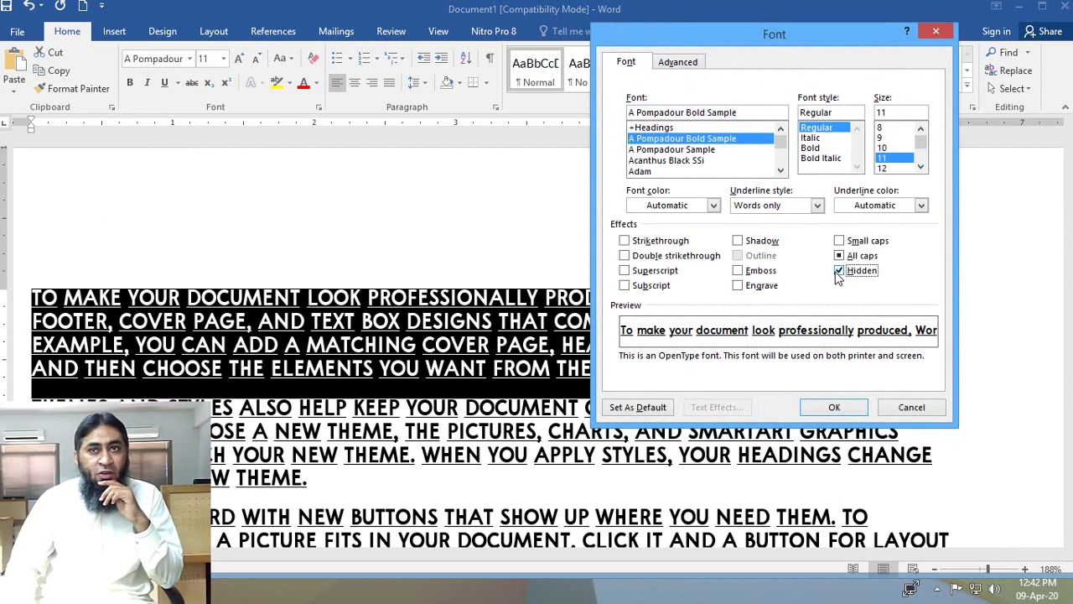
left_click(834, 407)
left_click(615, 409)
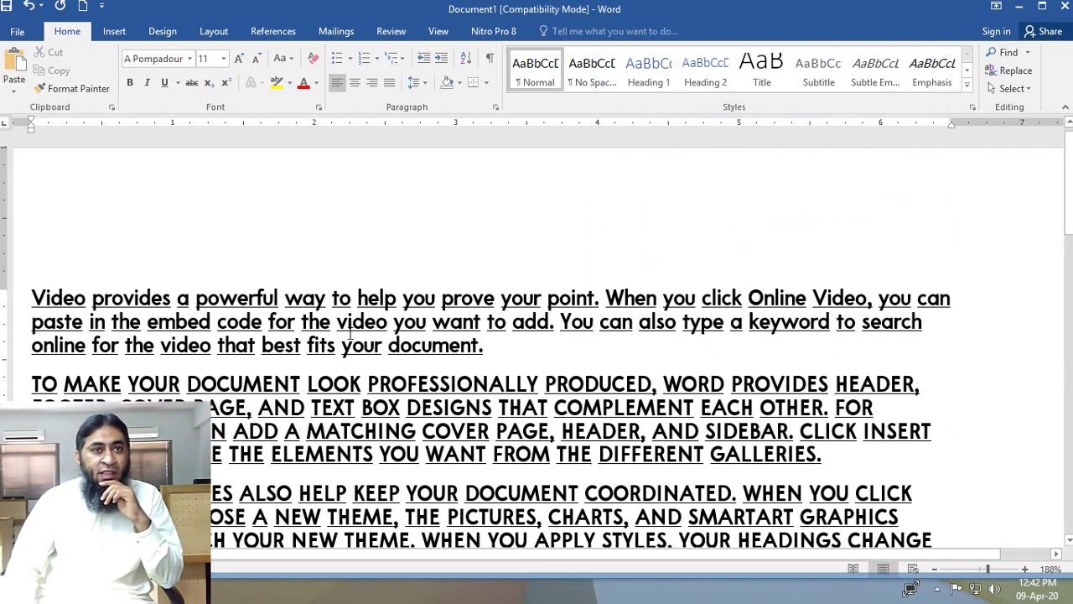
Step: Select the first paragraph, starting with "Video provides", and apply the Hidden effect in the Font dialog
left_click_drag(506, 350, 31, 295)
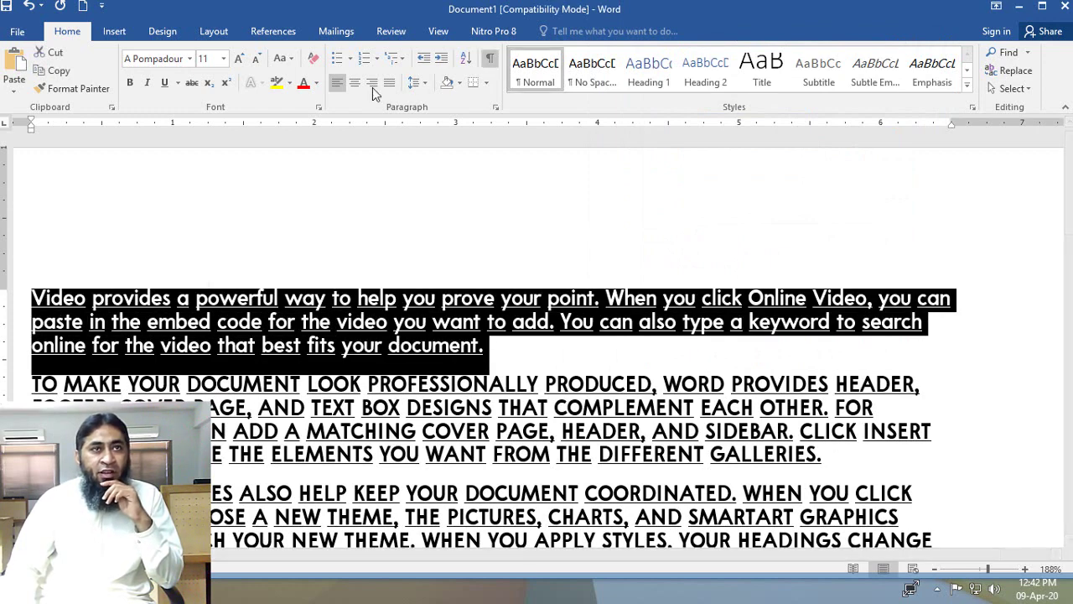
left_click(318, 109)
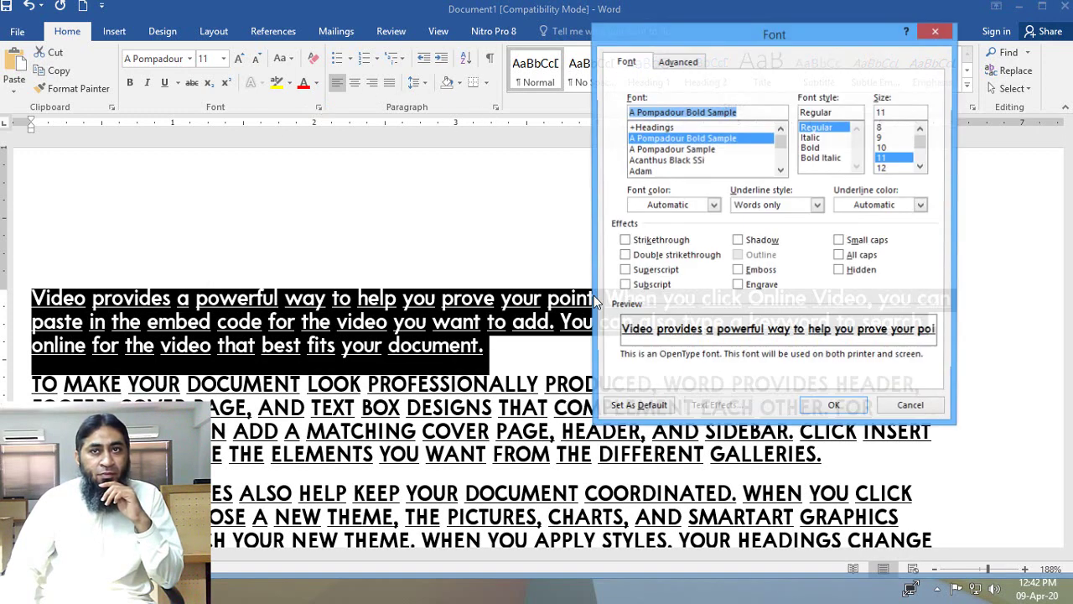
left_click(838, 270)
left_click(839, 271)
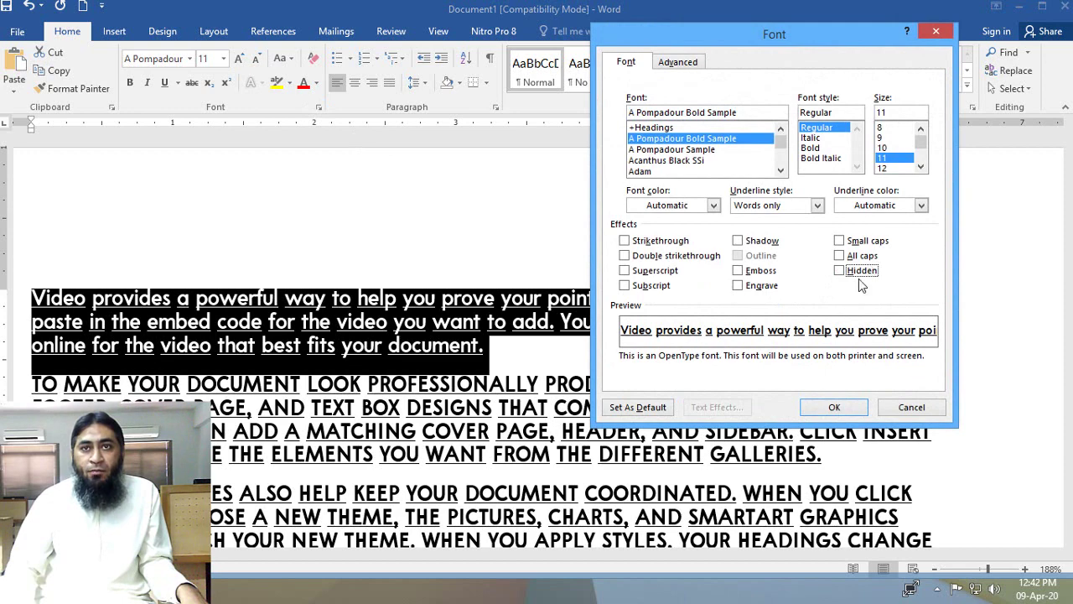
left_click(839, 270)
left_click(834, 407)
Step: Select the last two lines of the "Themes and styles" paragraph and replace their All caps effect with Hidden
scroll(436, 276, "down", 1)
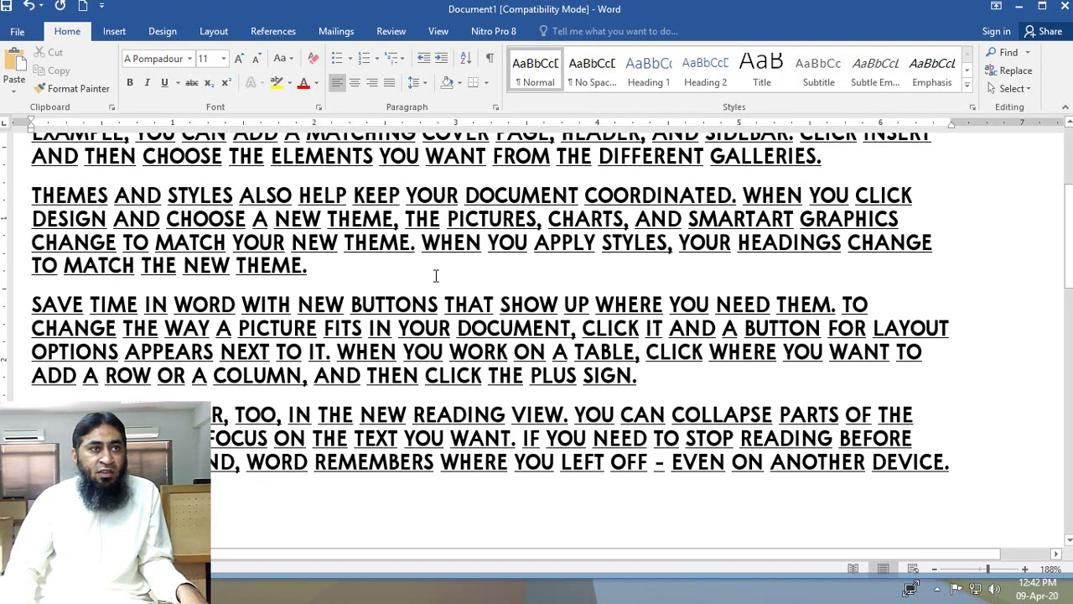
left_click_drag(436, 276, 27, 242)
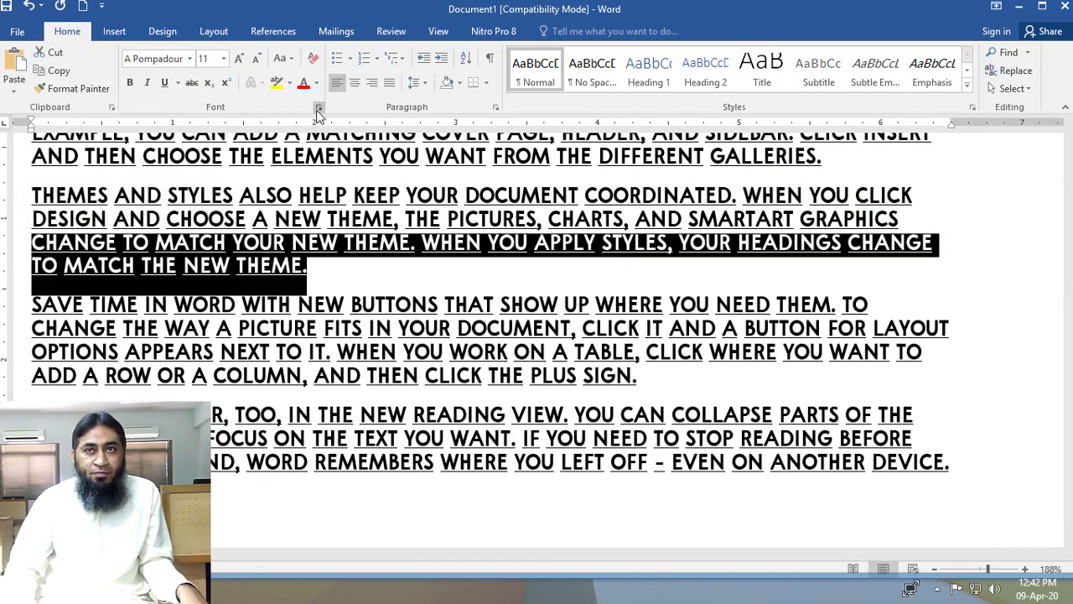
left_click(319, 111)
left_click(840, 255)
left_click(839, 255)
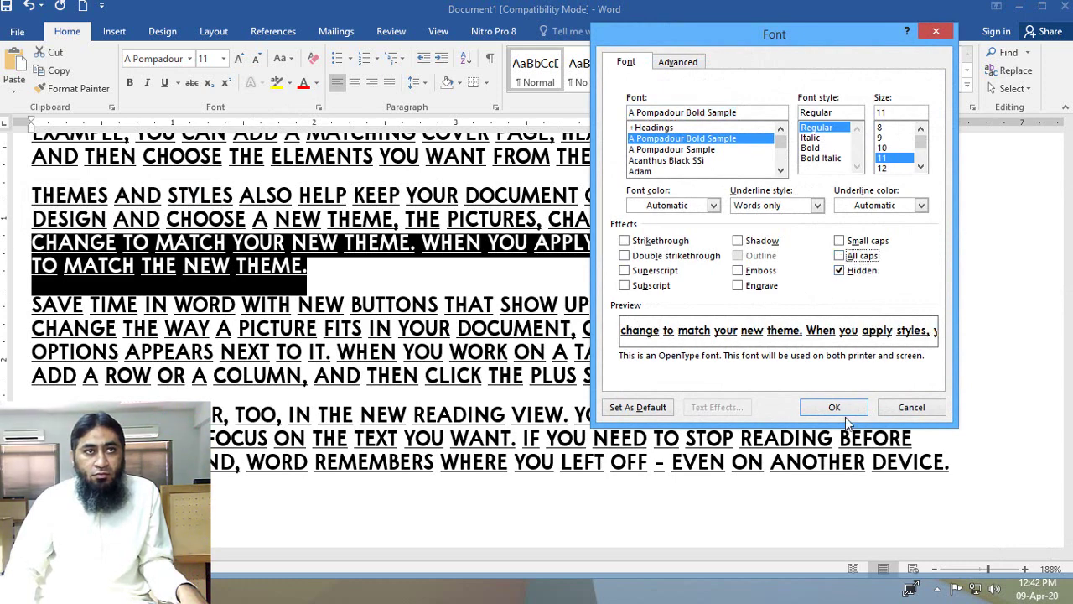
left_click(838, 410)
Step: Select the entire last paragraph, starting with "Reading is easier", and replace its All caps effect with Hidden
left_click_drag(968, 426, 206, 391)
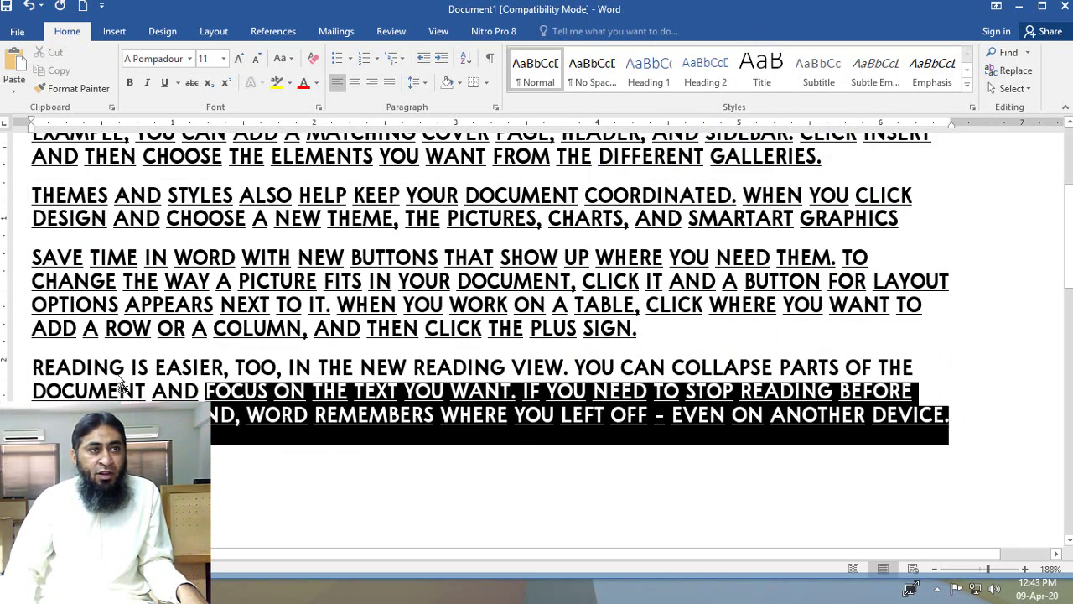
left_click_drag(587, 391, 32, 328)
key("ctrl+z")
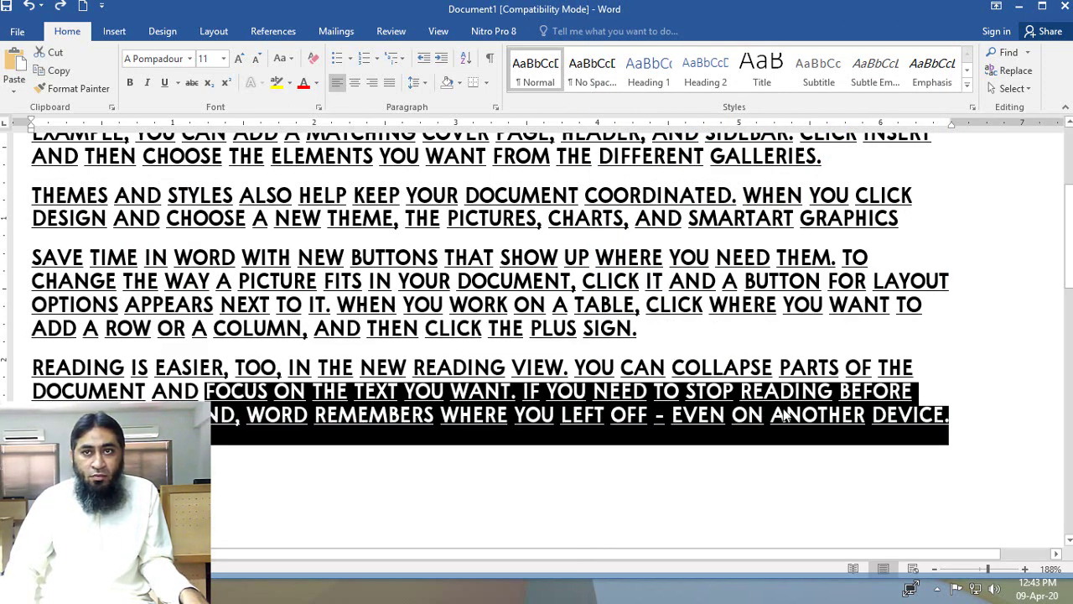
left_click(786, 415)
left_click_drag(955, 421, 32, 367)
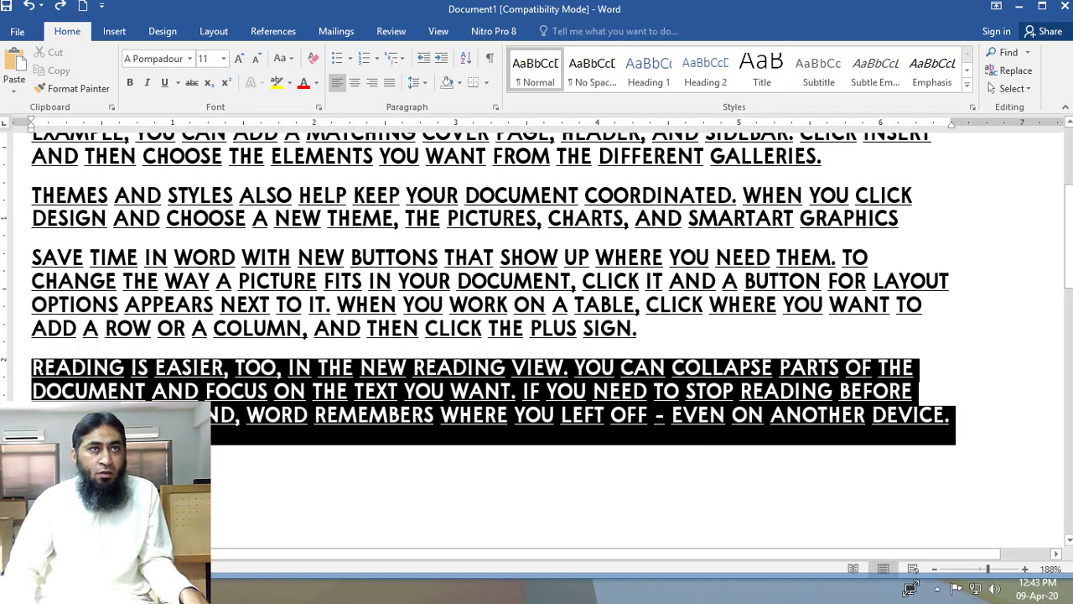
left_click(318, 110)
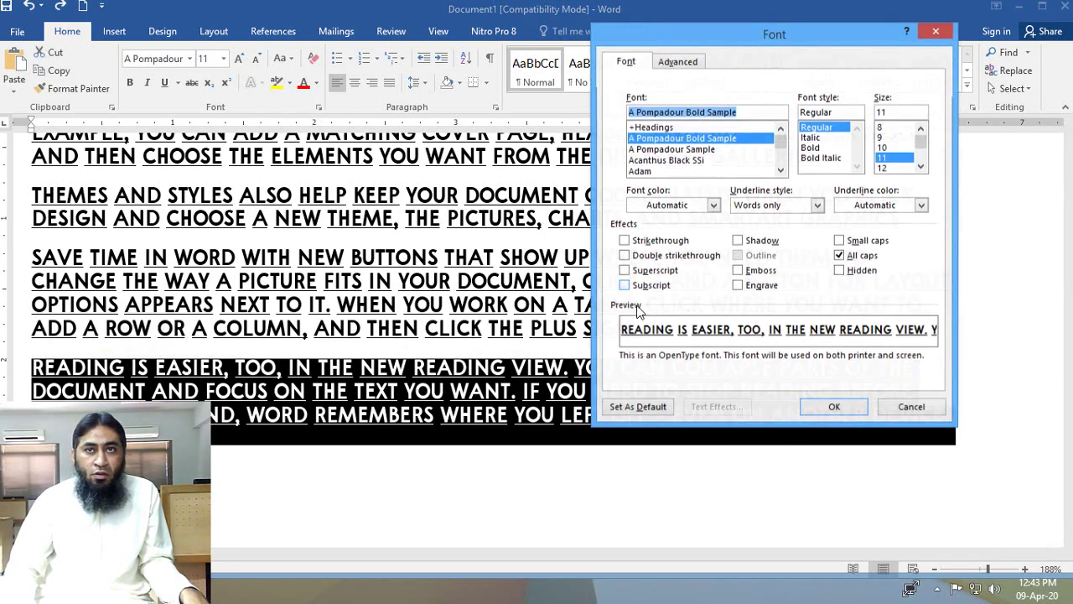
left_click(839, 270)
left_click(841, 255)
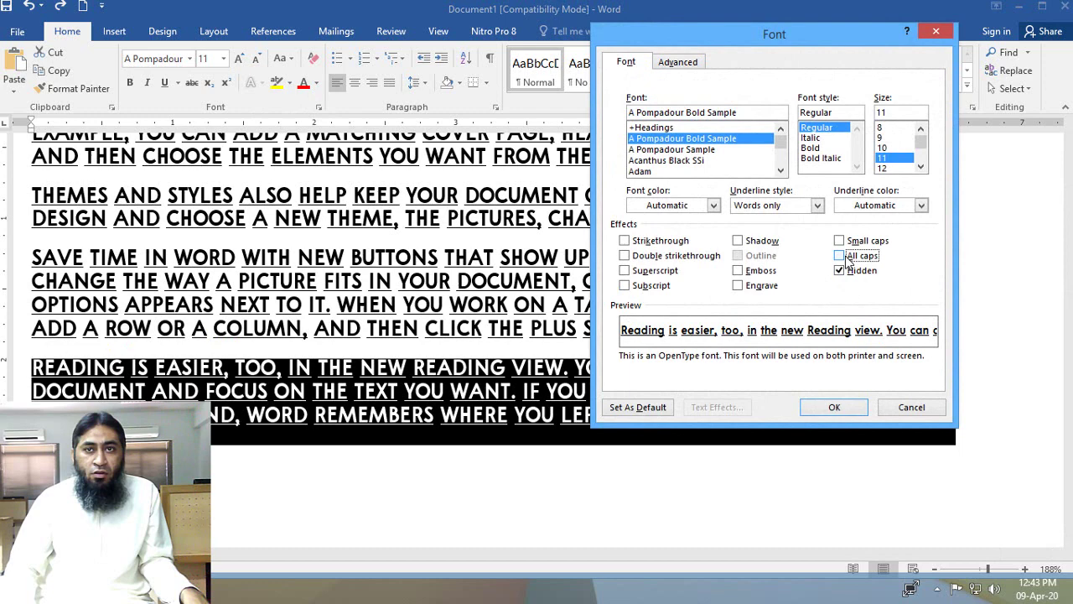
left_click(834, 407)
Step: Select the whole document and remove the Hidden effect in the Font dialog, then review the restored paragraphs
scroll(666, 463, "up", 4)
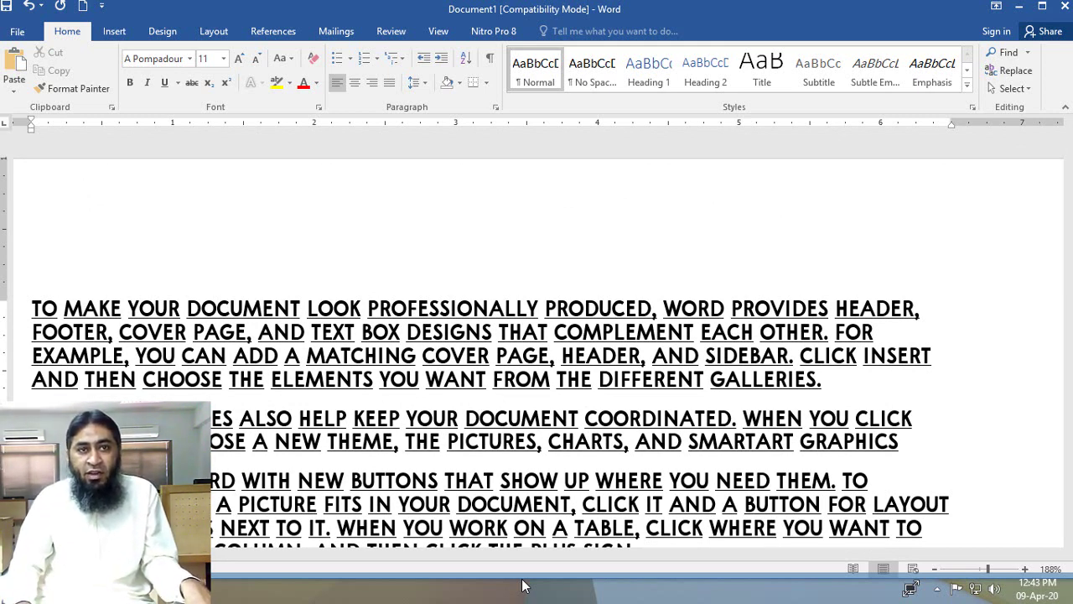
key("ctrl+a")
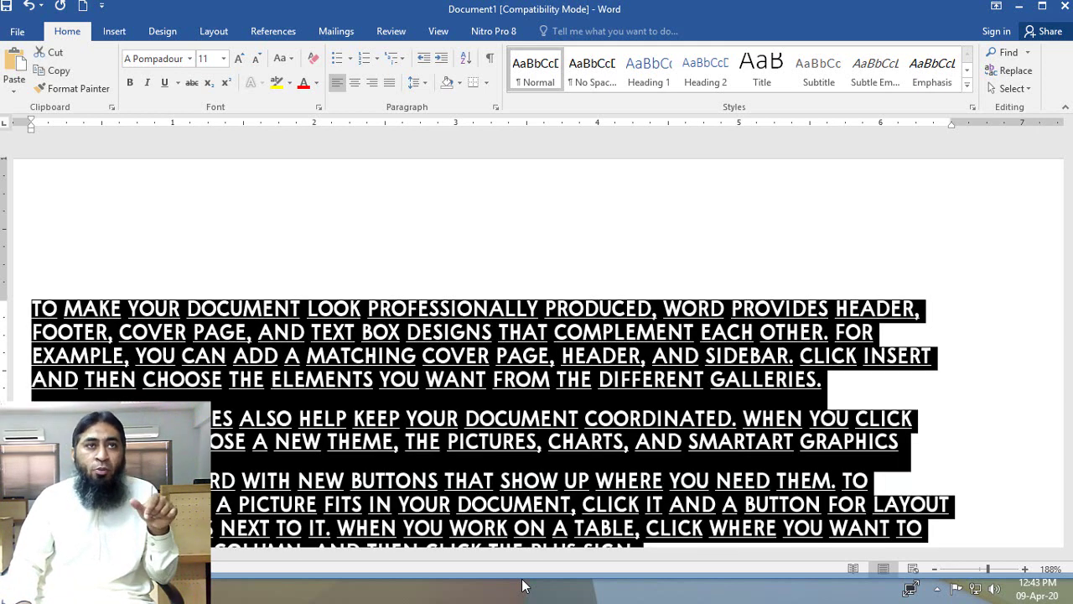
left_click(318, 108)
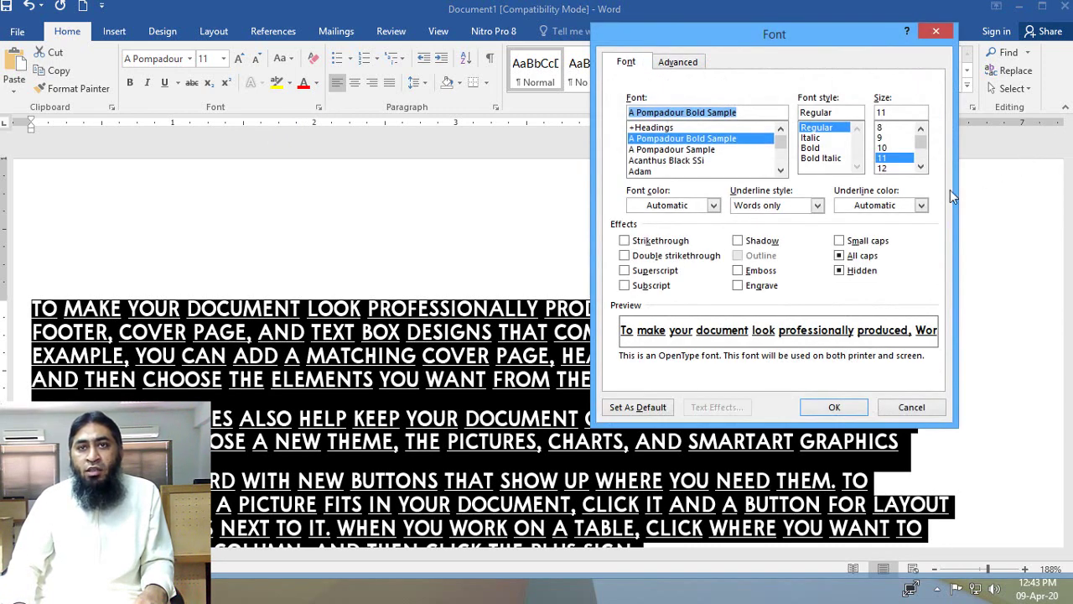
left_click(860, 272)
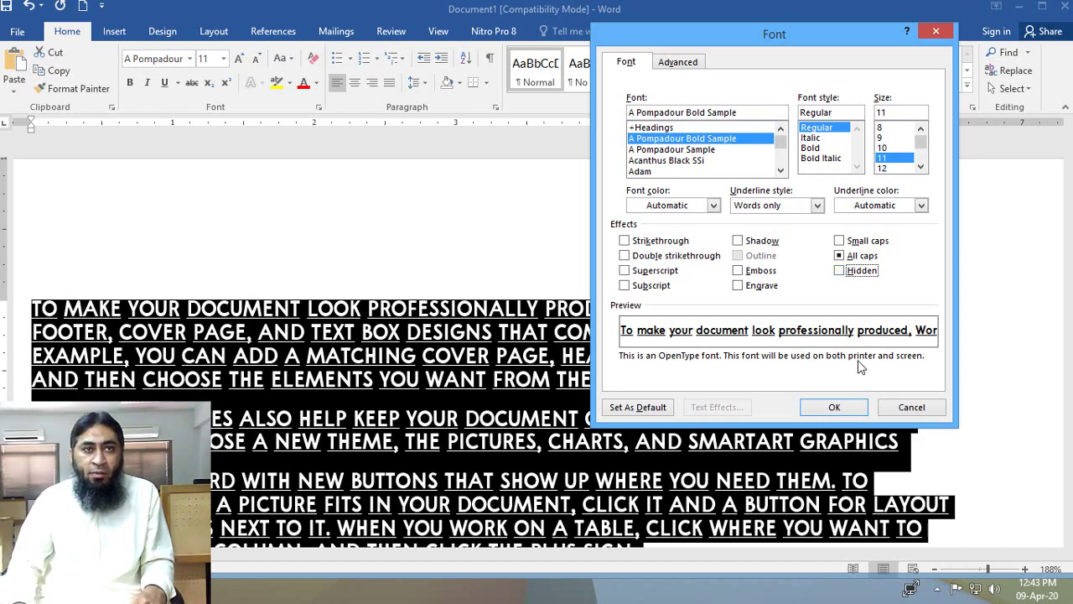
left_click(833, 406)
scroll(479, 427, "down", 5)
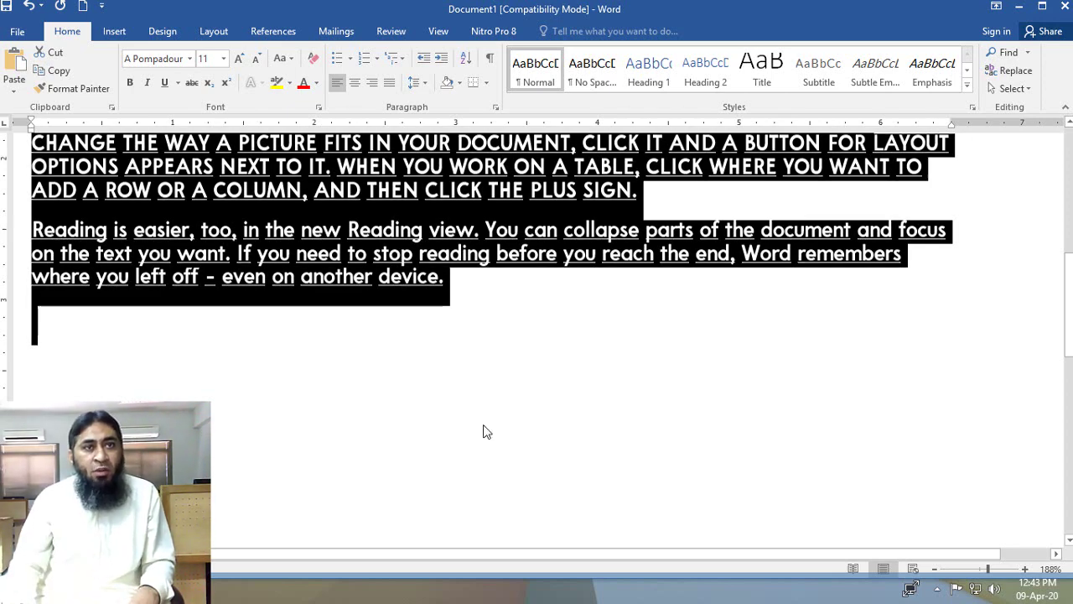
scroll(483, 427, "up", 8)
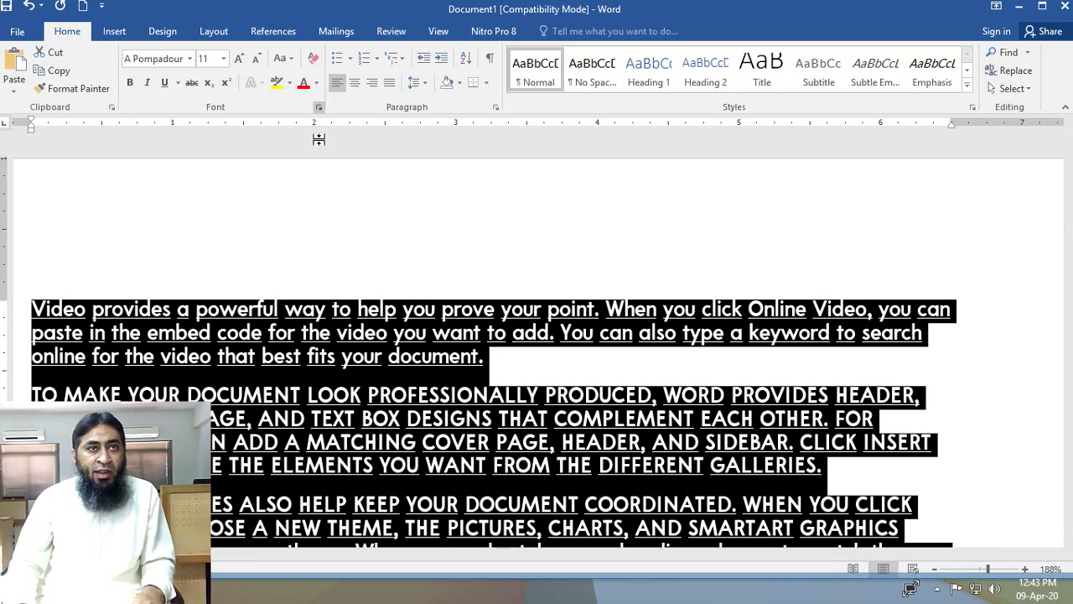
Step: Clear All caps in the Font dialog and set A Pompadour Bold Sample, 11 pt, Words only underline as default for this document only
left_click(319, 108)
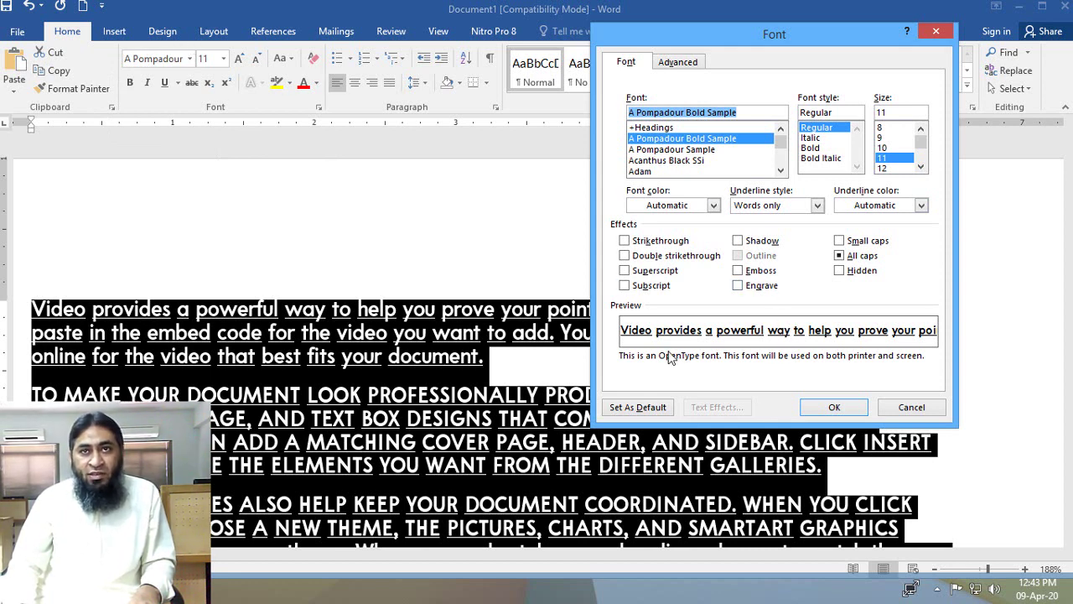
left_click(870, 257)
left_click(870, 257)
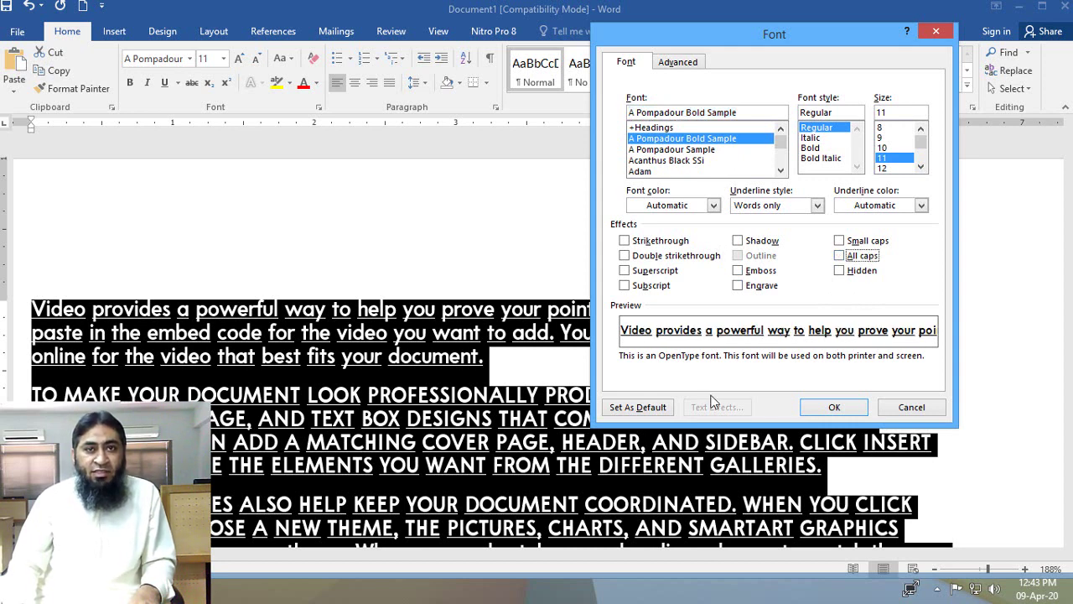
left_click(654, 411)
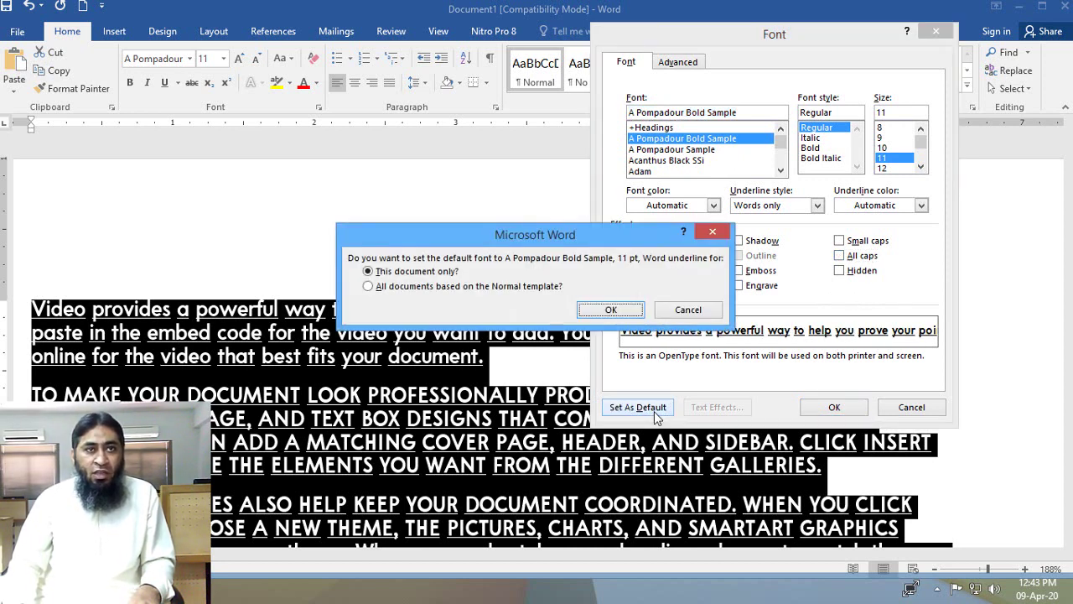
left_click(429, 286)
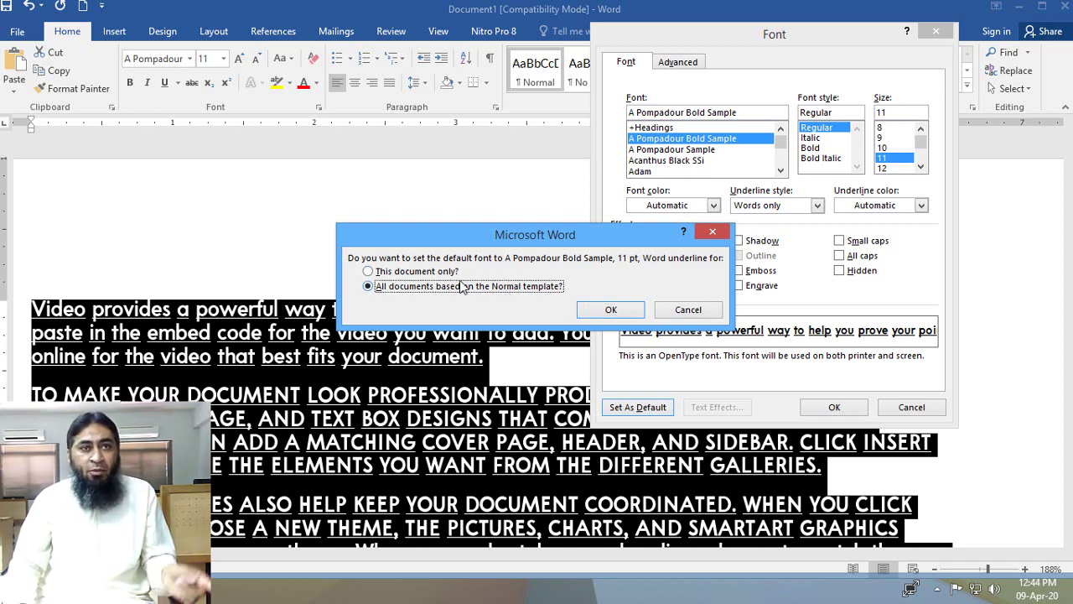
left_click(422, 275)
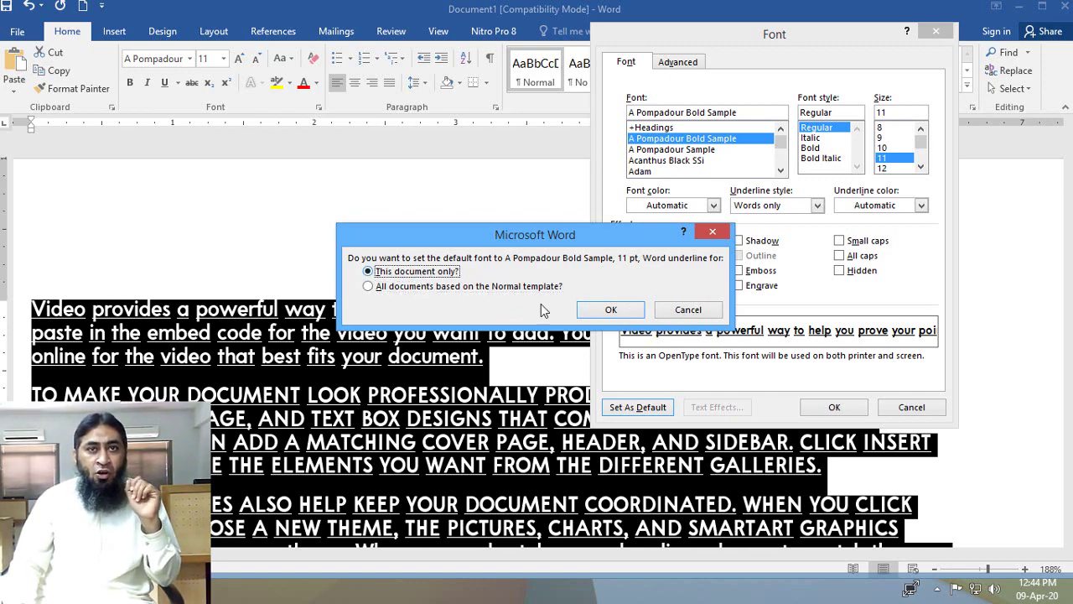
left_click(611, 310)
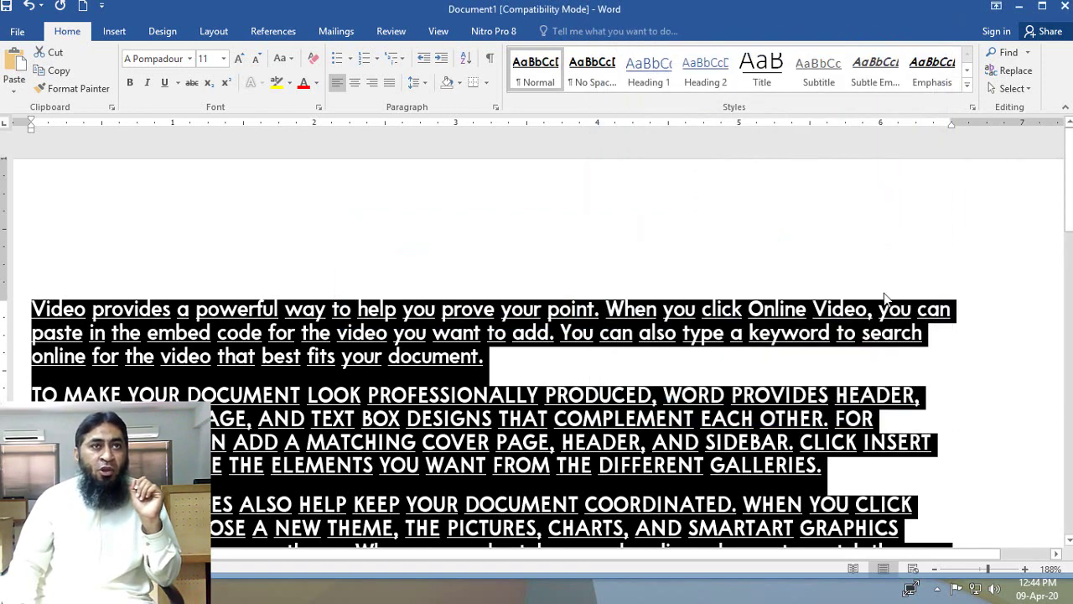
Step: Clear All caps in the Font dialog again and set the font as default for all documents based on the Normal template
left_click(317, 108)
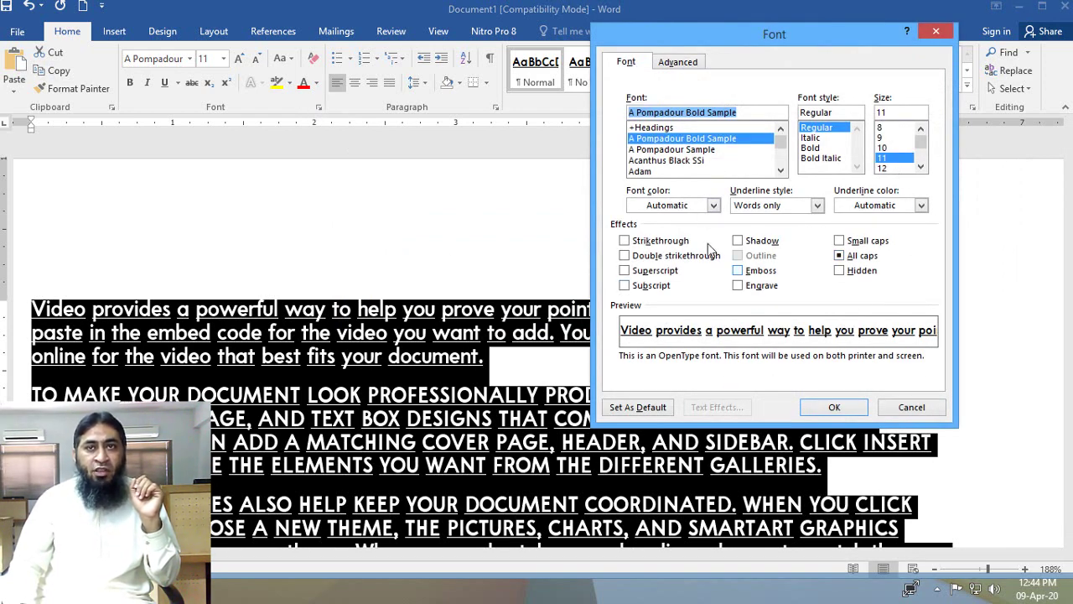
left_click(841, 257)
left_click(841, 257)
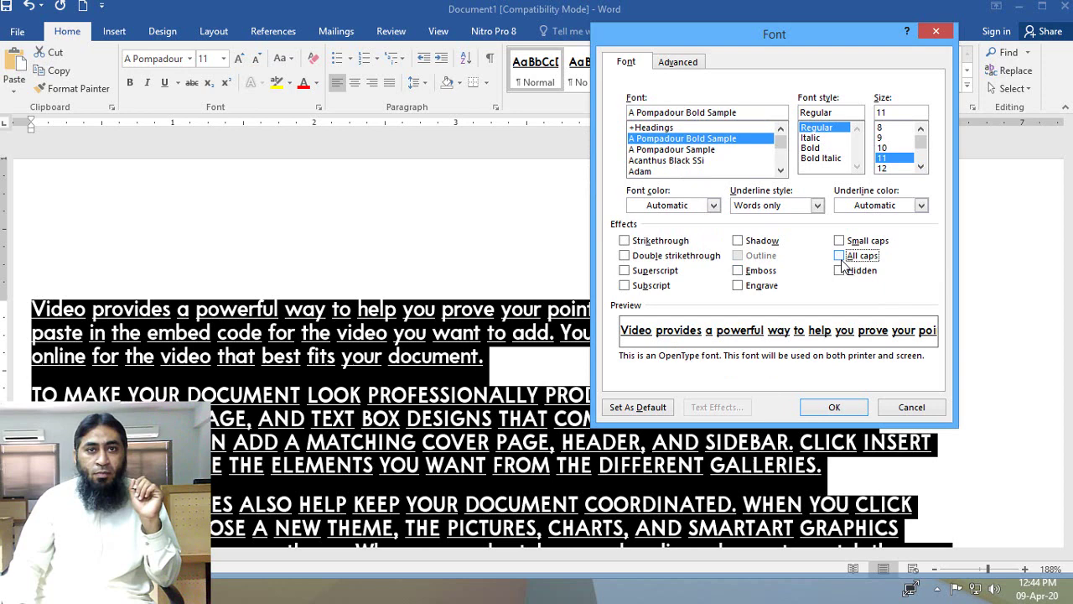
left_click(639, 408)
left_click(406, 287)
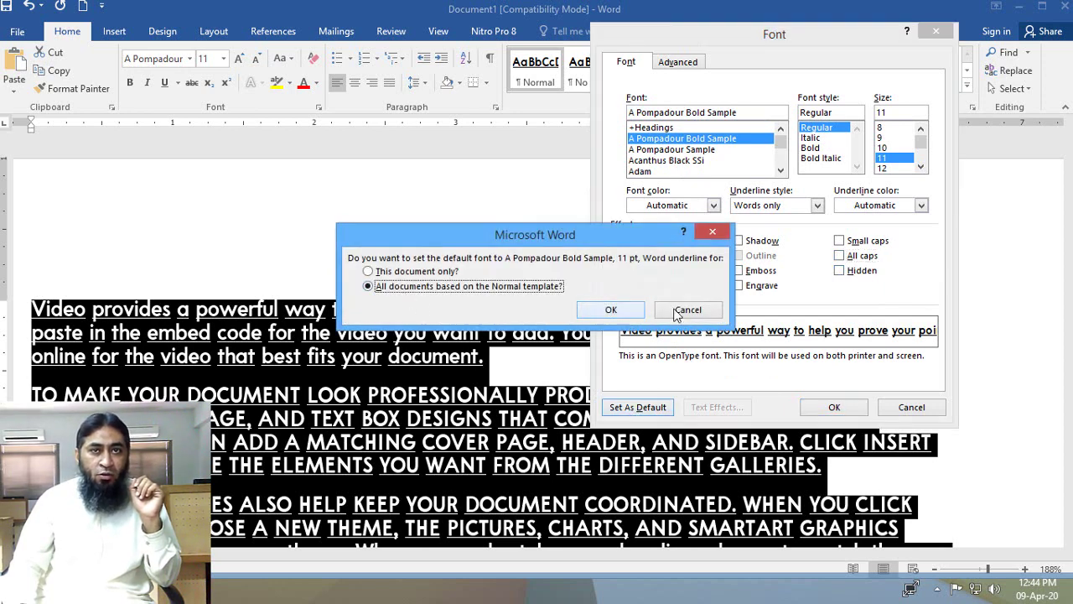
left_click(616, 309)
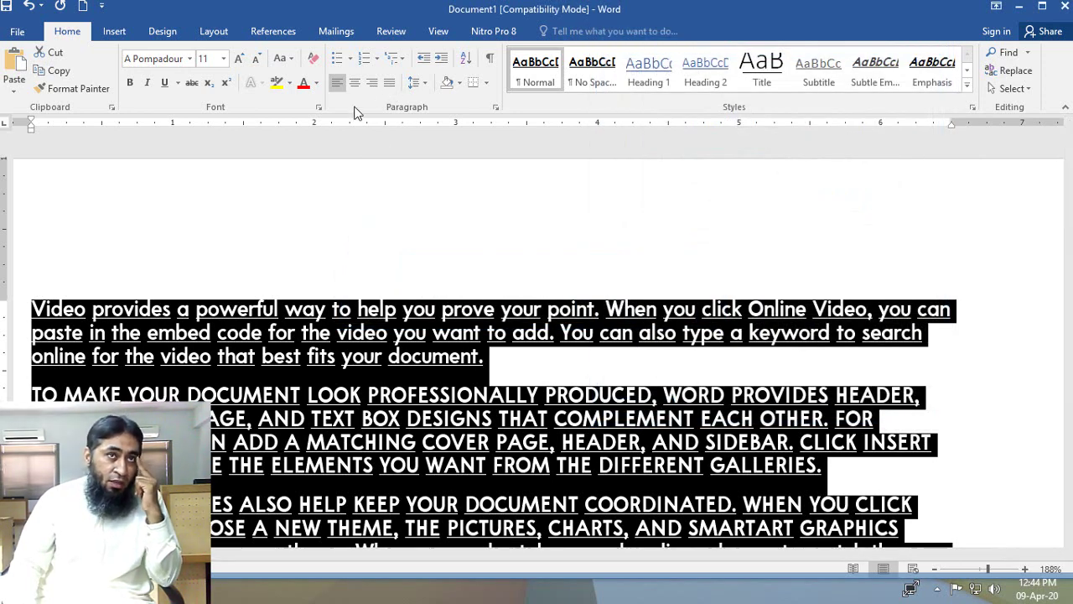
left_click(318, 106)
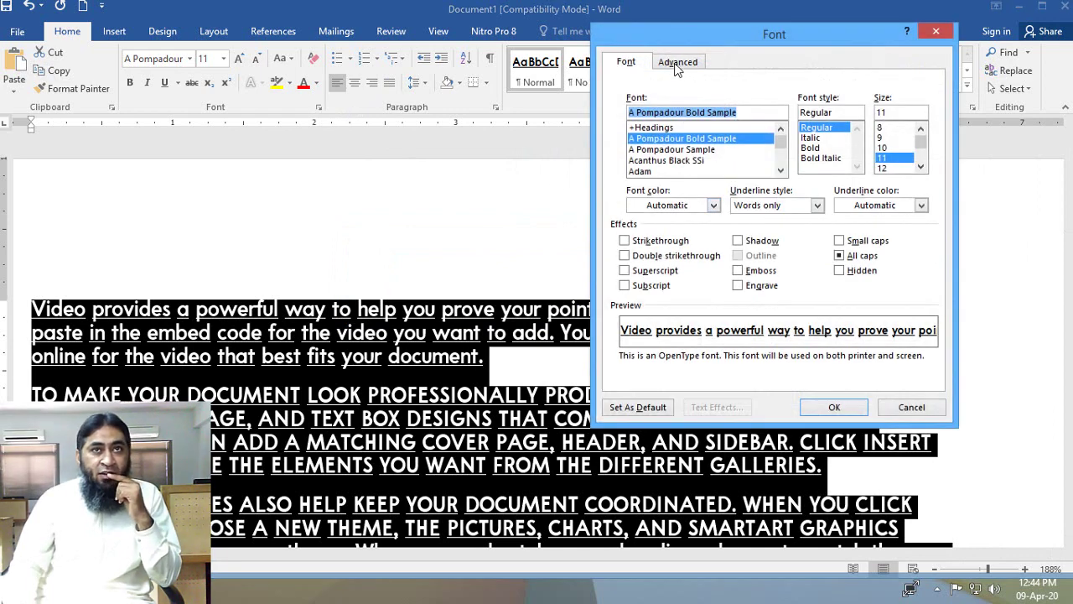
left_click(632, 66)
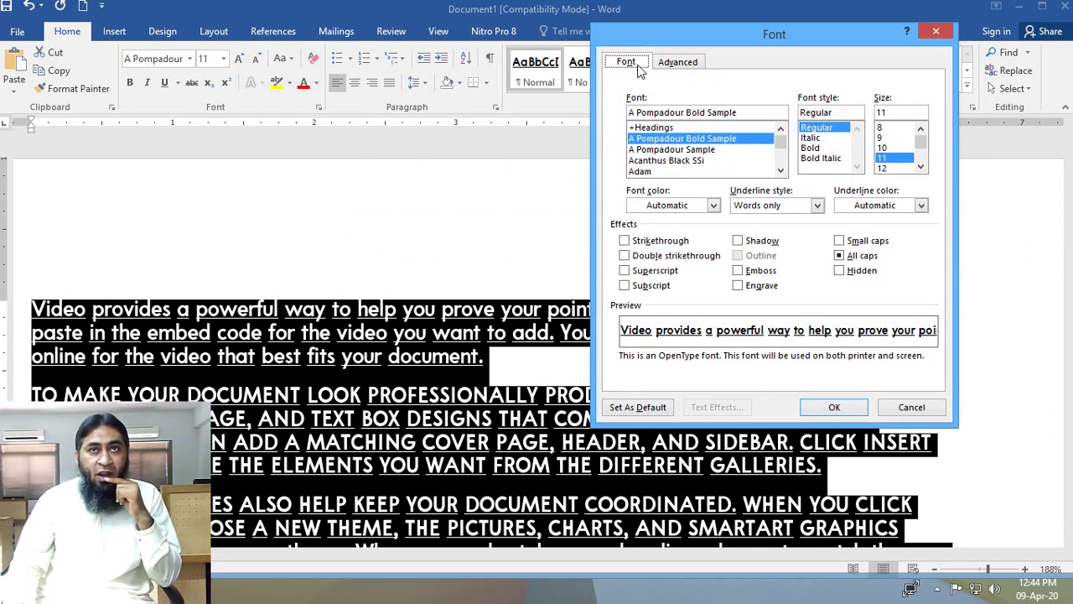
left_click(922, 410)
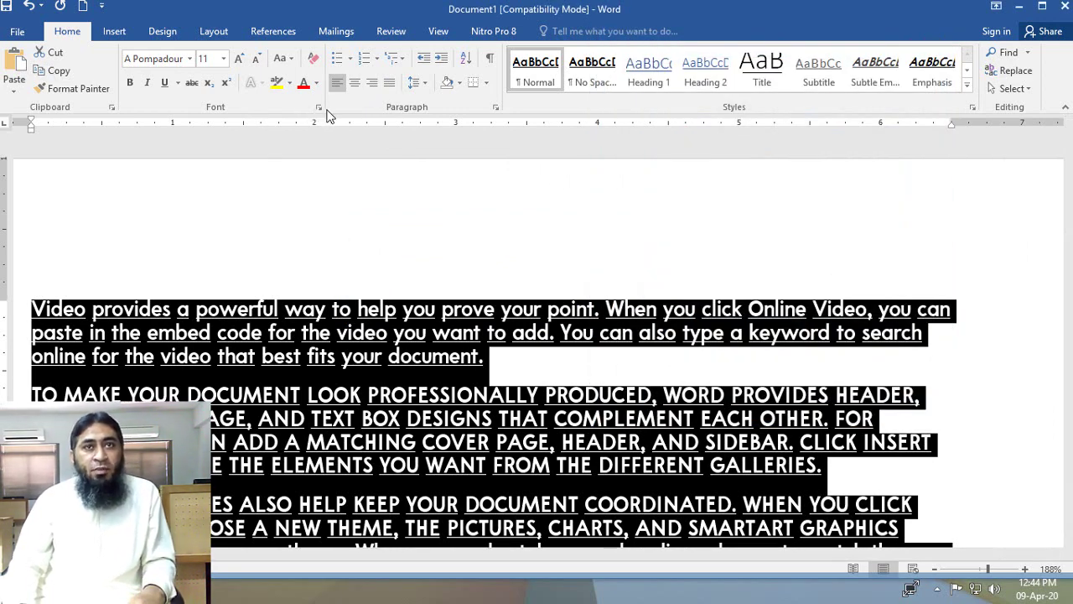
left_click(319, 108)
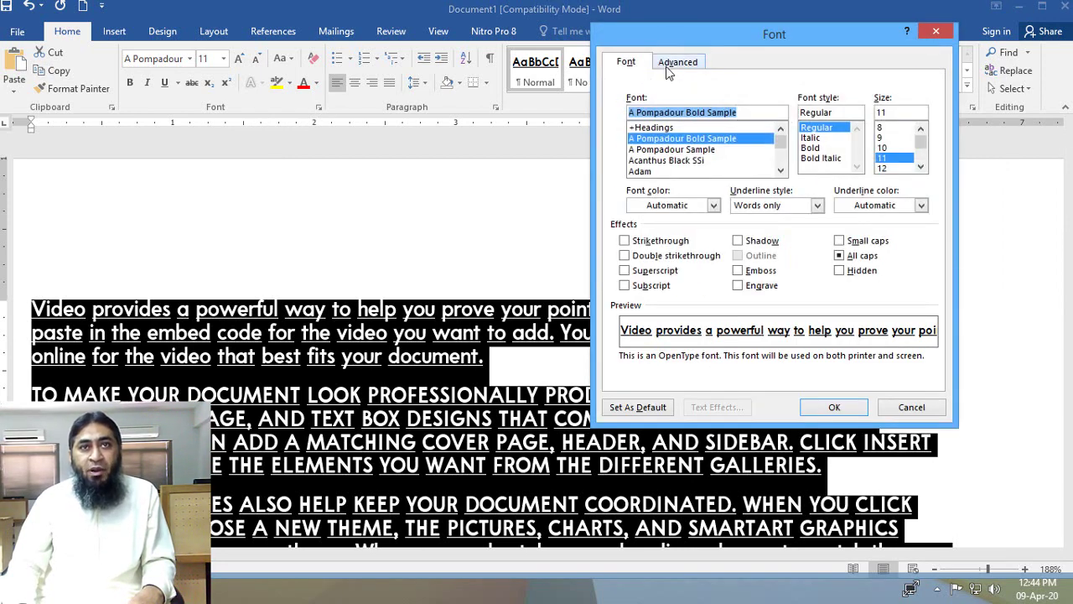
left_click(674, 66)
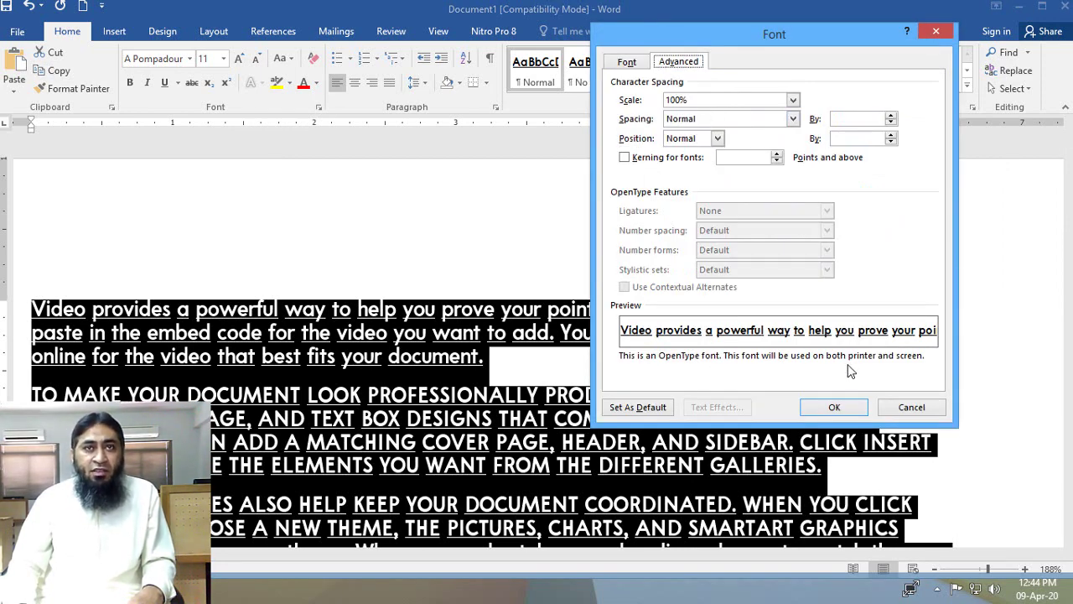
left_click(905, 409)
Step: Replace all of the document's text with fresh sample paragraphs generated by =rand()
key("BackSpace")
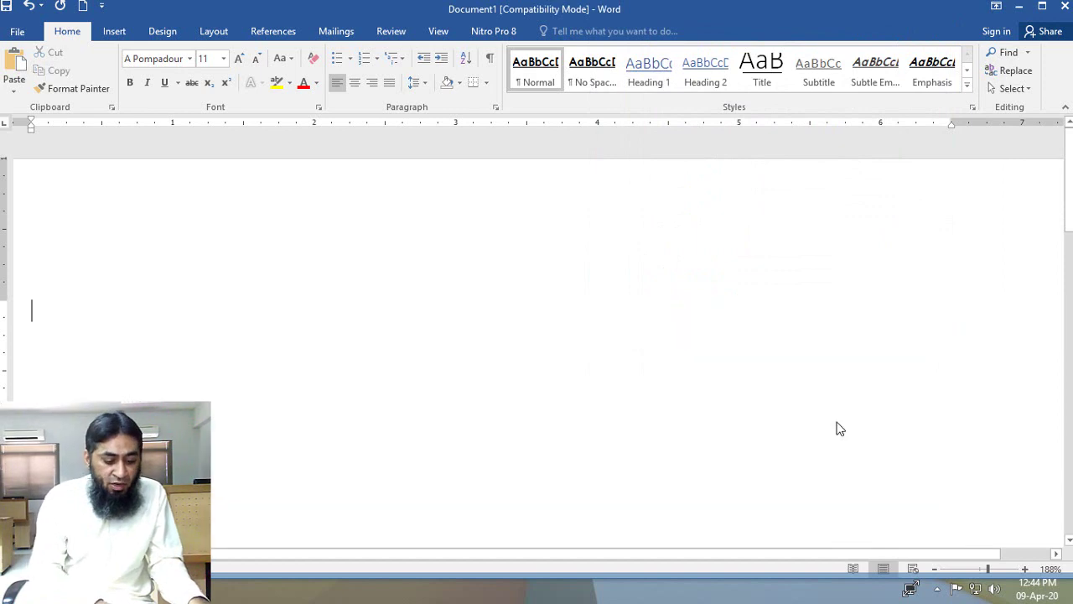
type("=rand()")
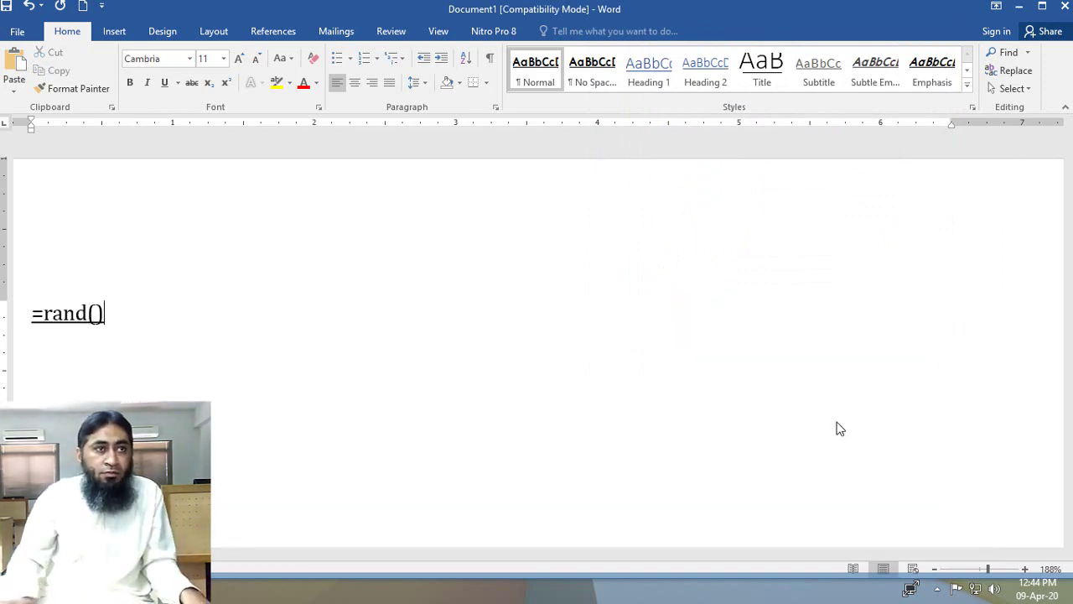
key("Return")
Step: Select the whole document and set its underline style to (none) in the Font dialog
key("ctrl+a")
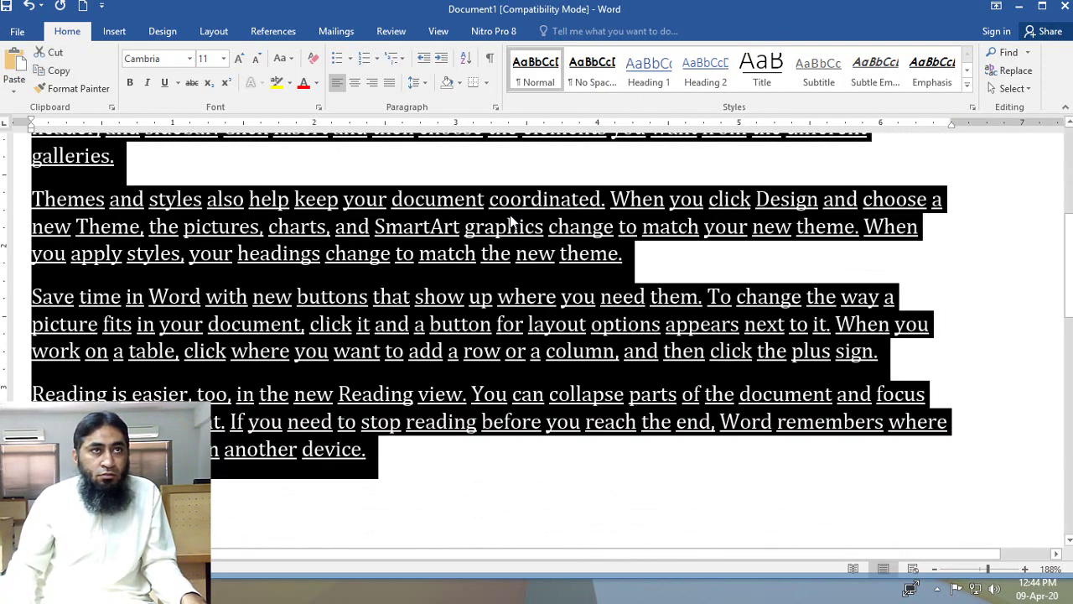
left_click(321, 105)
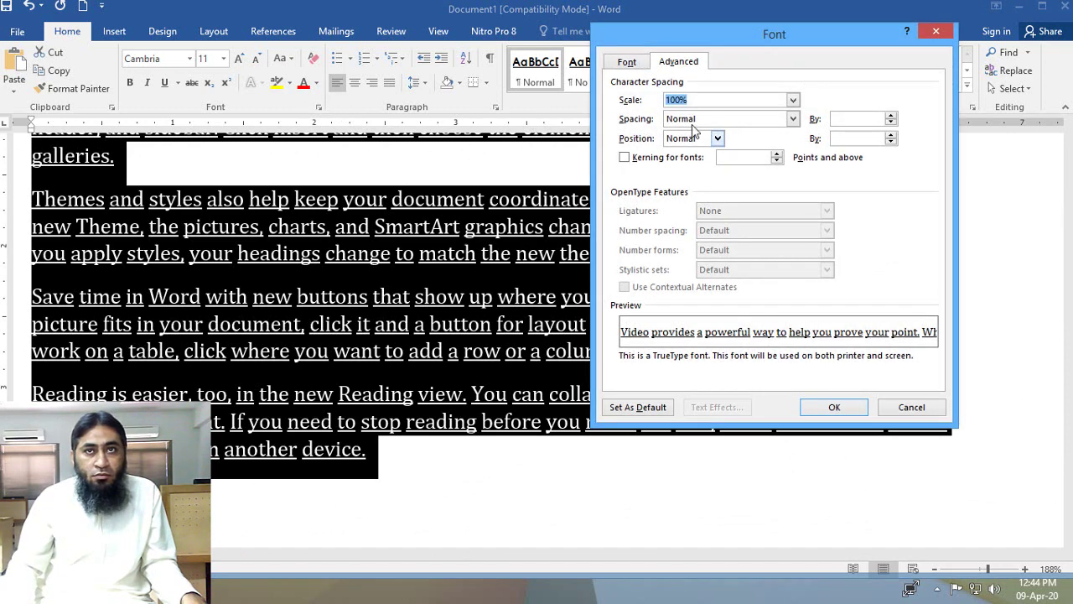
left_click(626, 63)
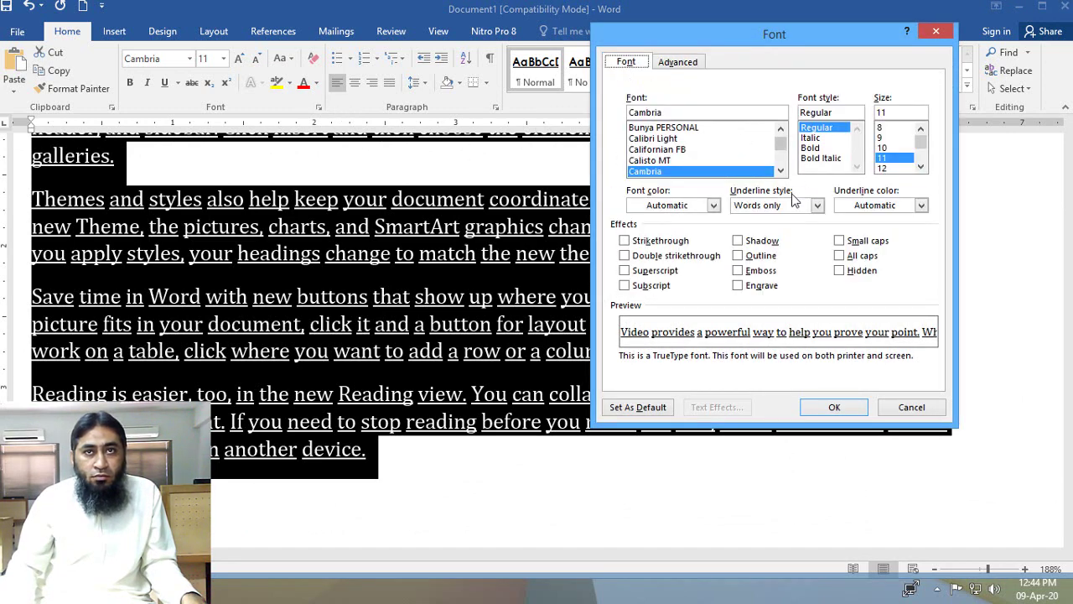
left_click(681, 206)
left_click(816, 206)
left_click(817, 206)
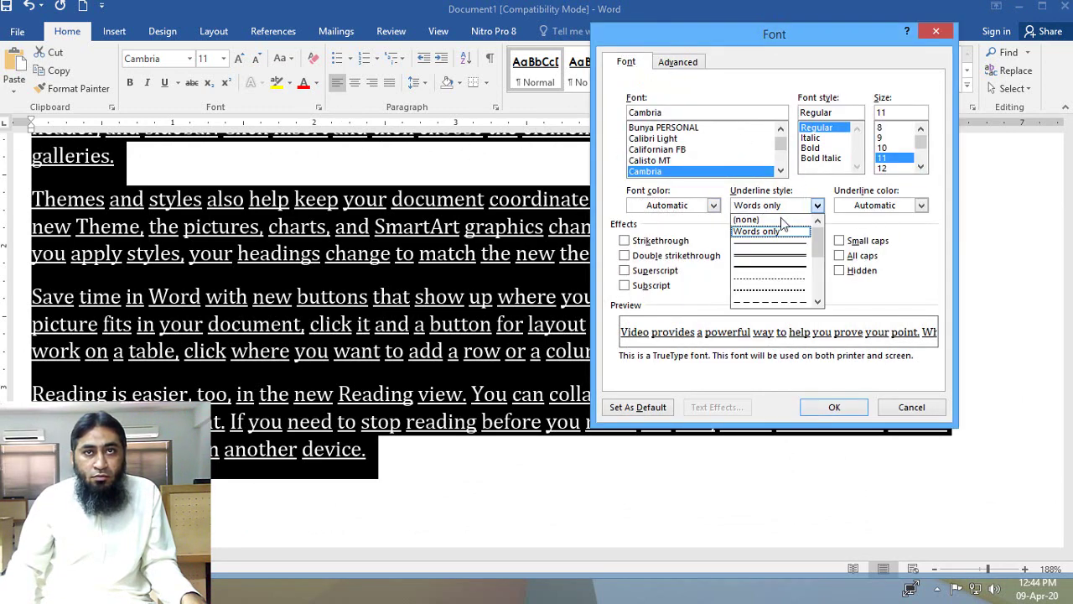
left_click(779, 220)
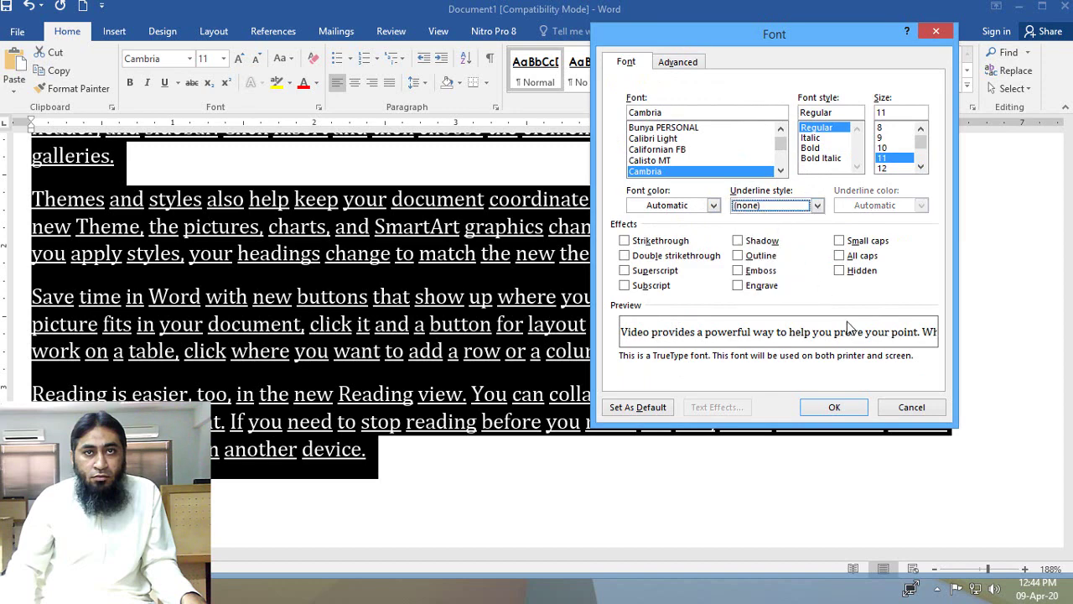
left_click(834, 408)
Step: Select the first paragraph, starting with "Video provides", and set its character scale to 200%
scroll(474, 388, "up", 5)
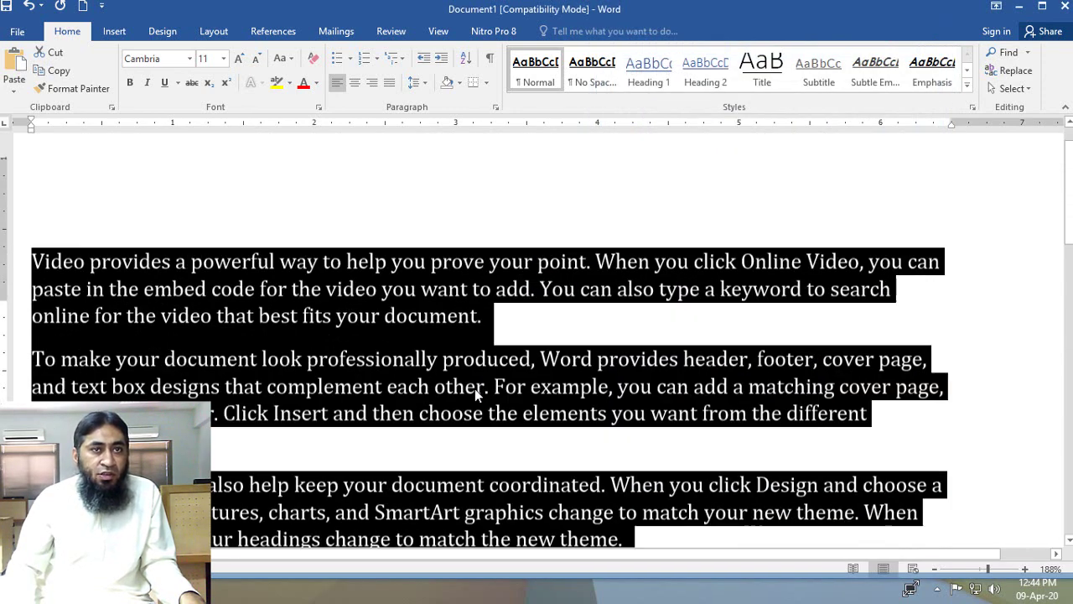
left_click(480, 369)
triple_click(122, 326)
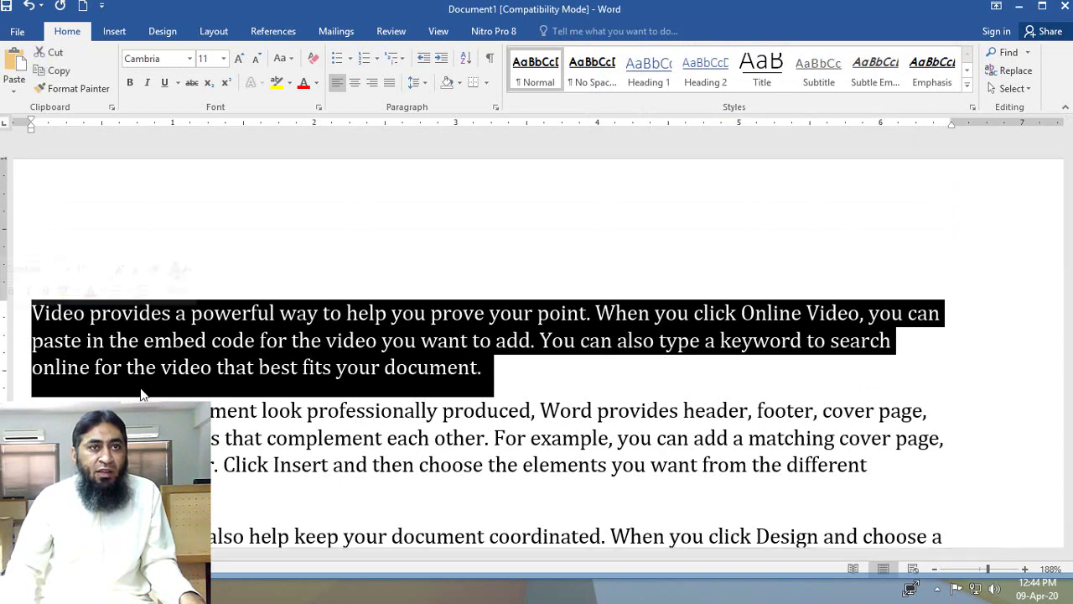
left_click(319, 108)
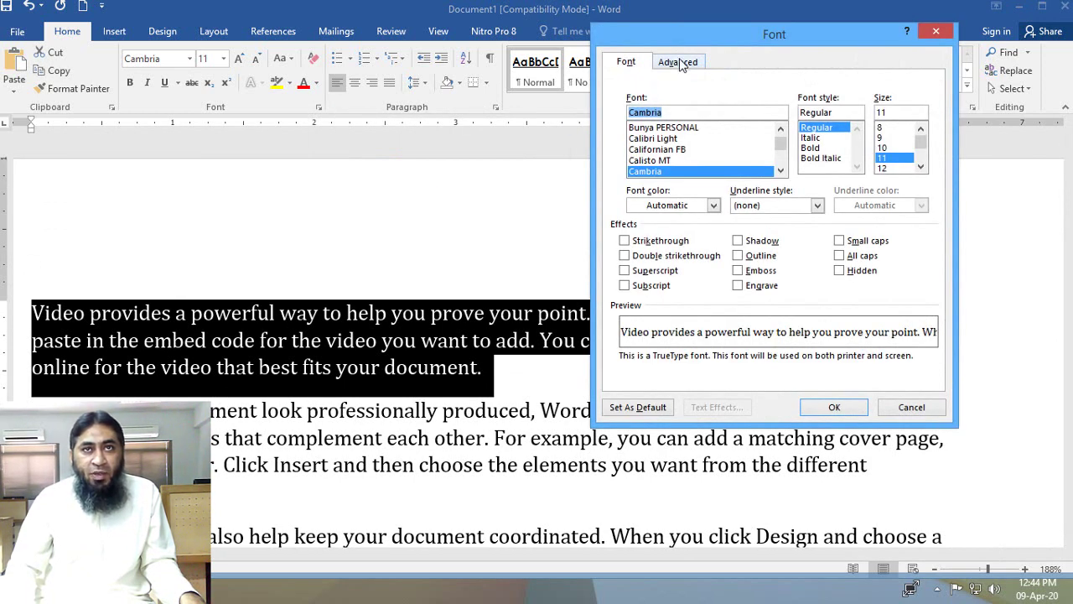
left_click(680, 62)
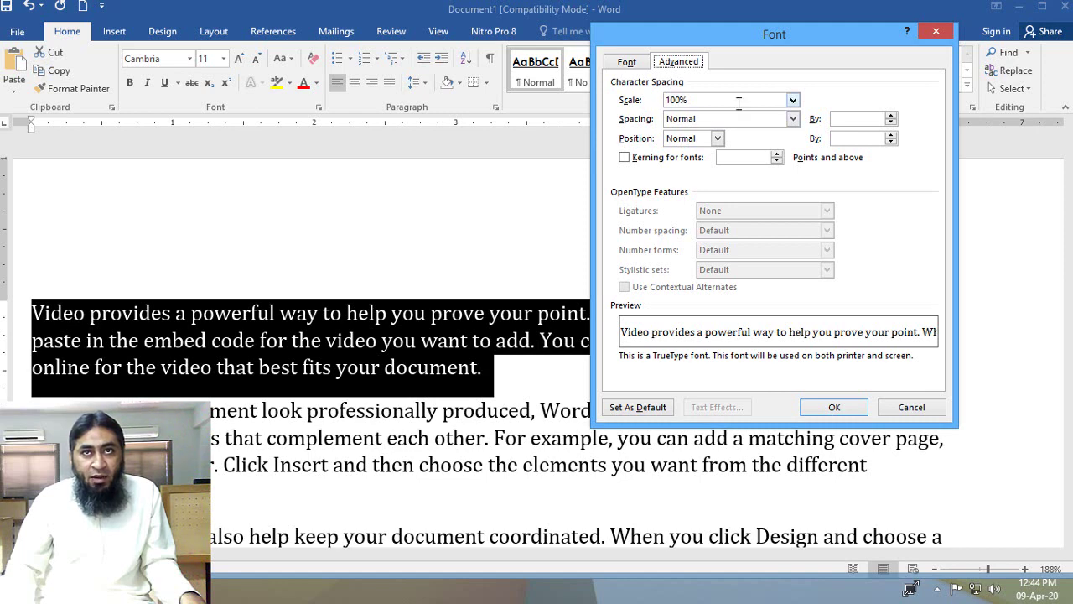
left_click(793, 100)
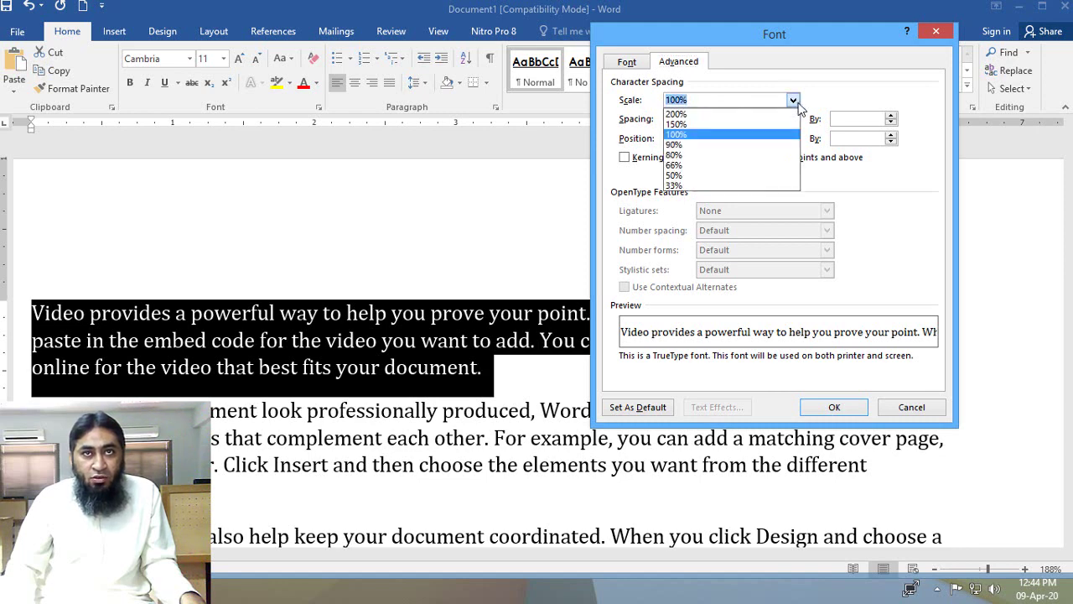
left_click(726, 114)
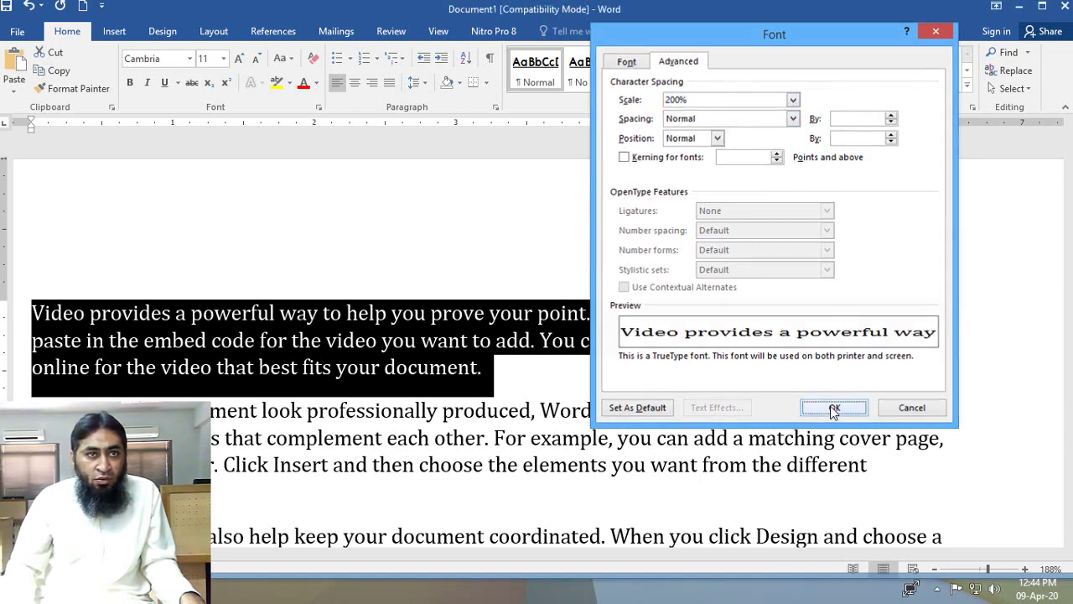
left_click(834, 408)
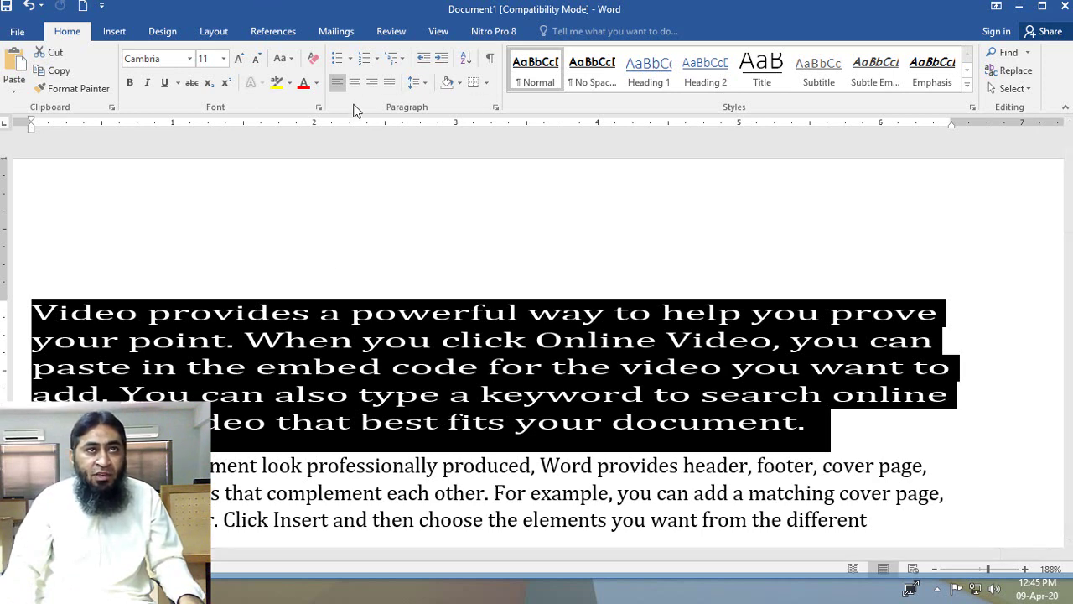
Step: Set the first paragraph's character scale to 100% and its spacing to Expanded by 1 pt
left_click(319, 107)
left_click(793, 99)
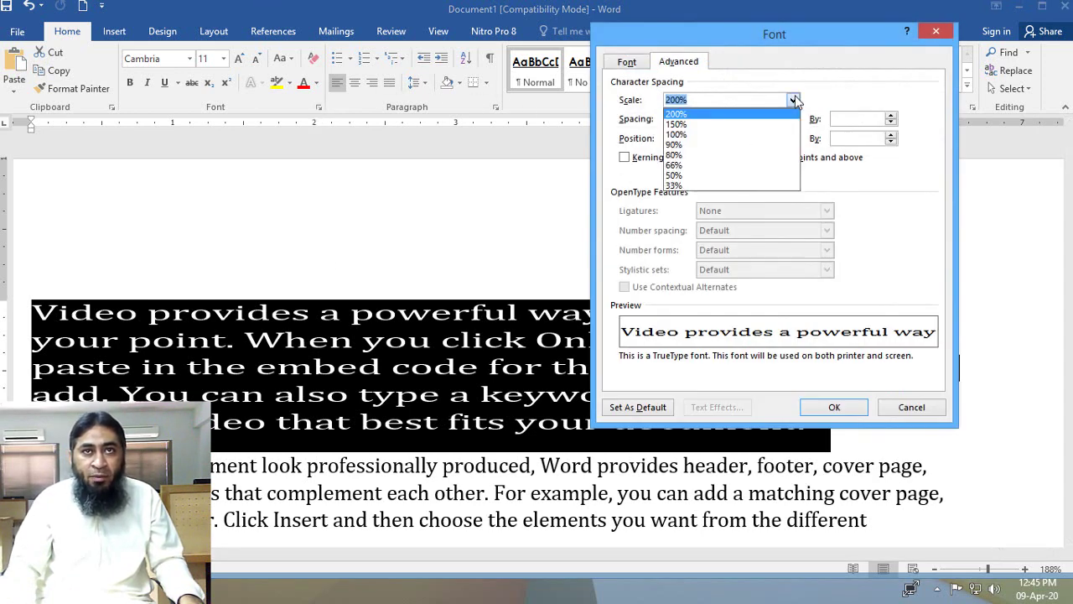
left_click(728, 134)
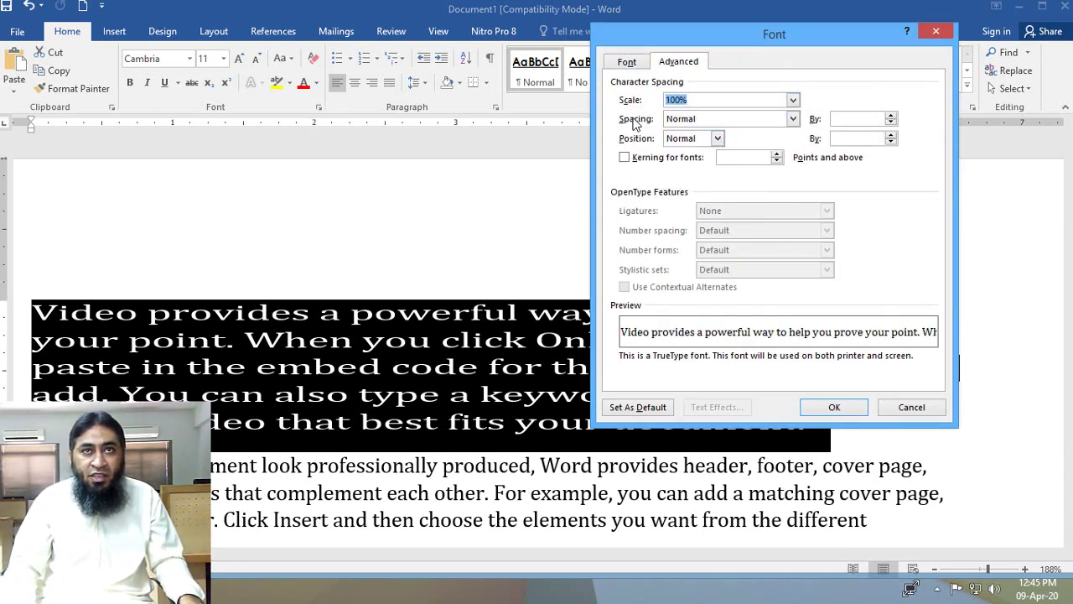
left_click(696, 119)
left_click(711, 144)
left_click(714, 139)
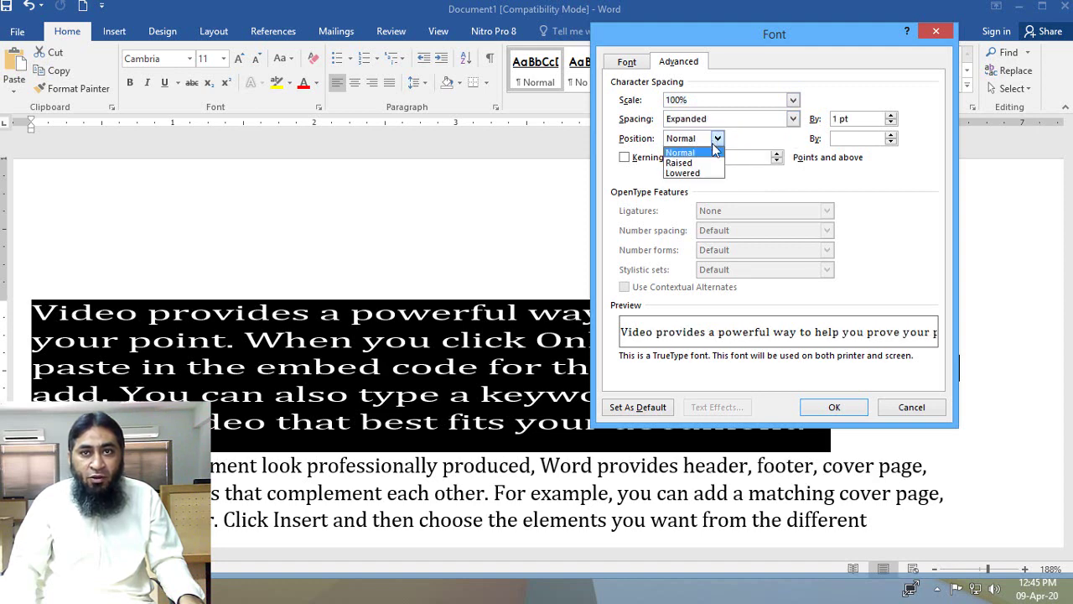
left_click(859, 413)
left_click(850, 411)
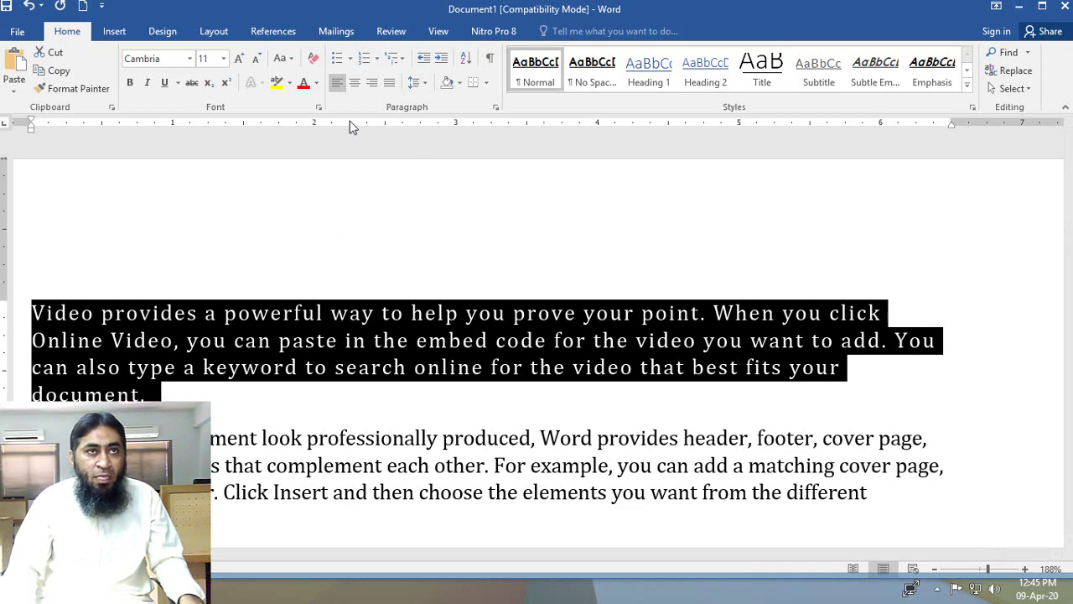
Step: Change the first paragraph's character spacing to Condensed by 1 pt
left_click(320, 108)
left_click(792, 118)
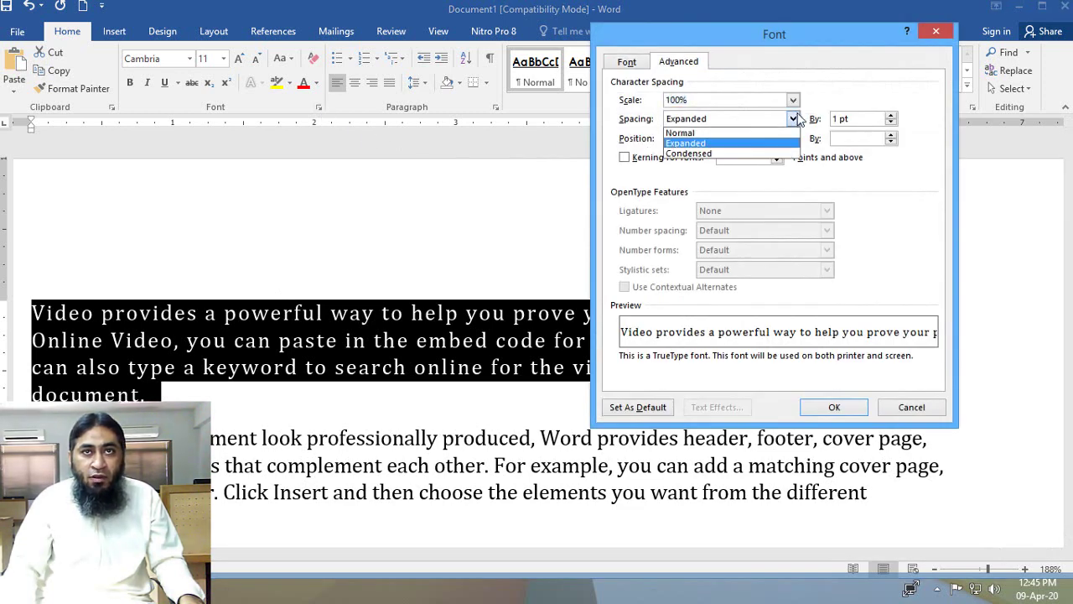
left_click(754, 153)
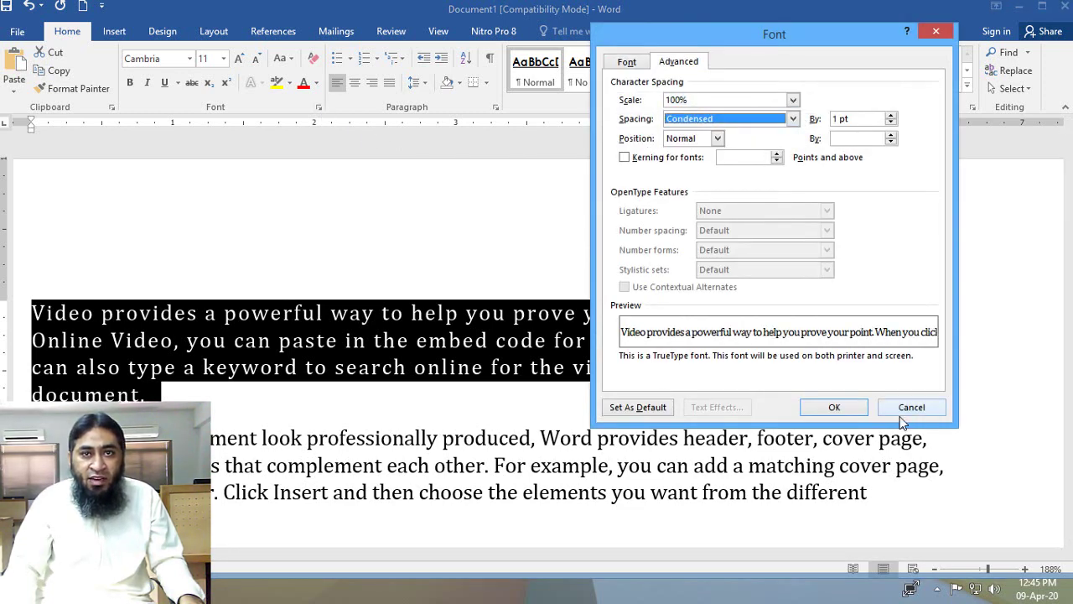
left_click(833, 406)
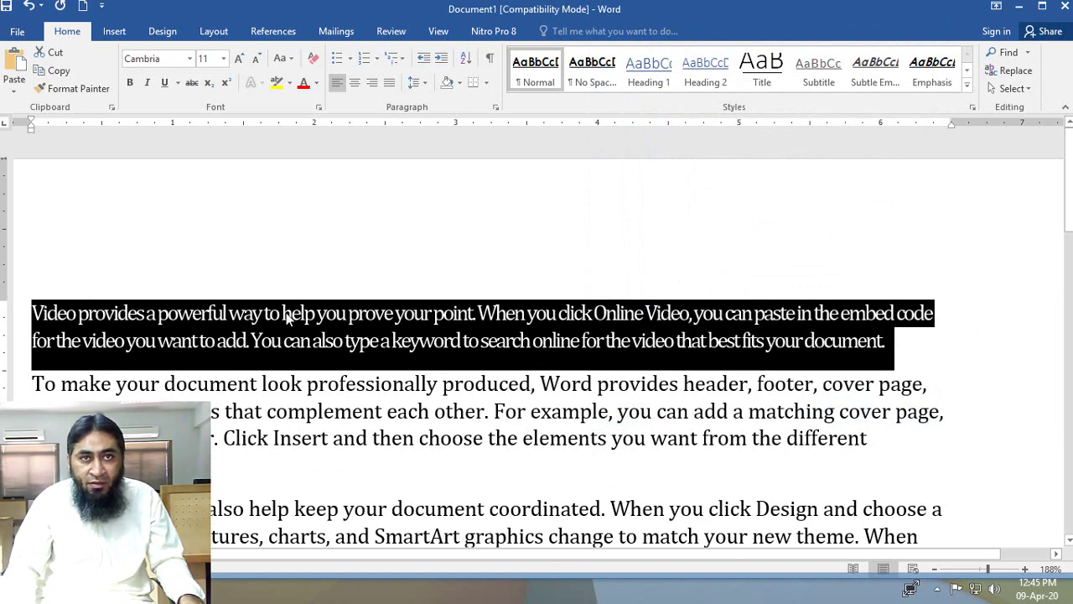
Step: Set the first paragraph's character spacing to Normal and its position to Raised by 3 pt
left_click(320, 108)
left_click(711, 119)
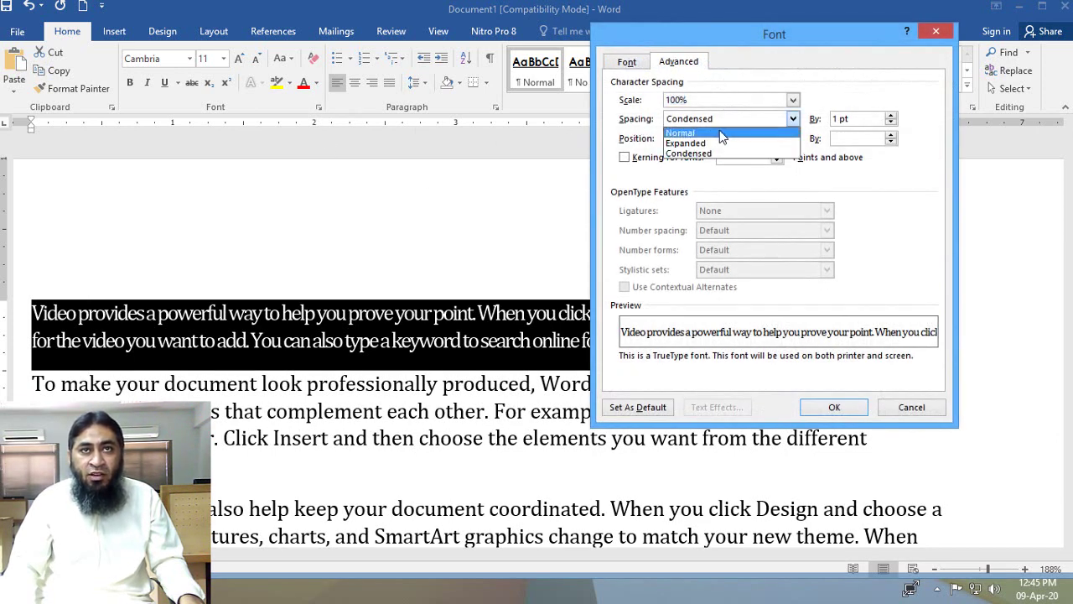
left_click(719, 132)
left_click(718, 139)
left_click(680, 152)
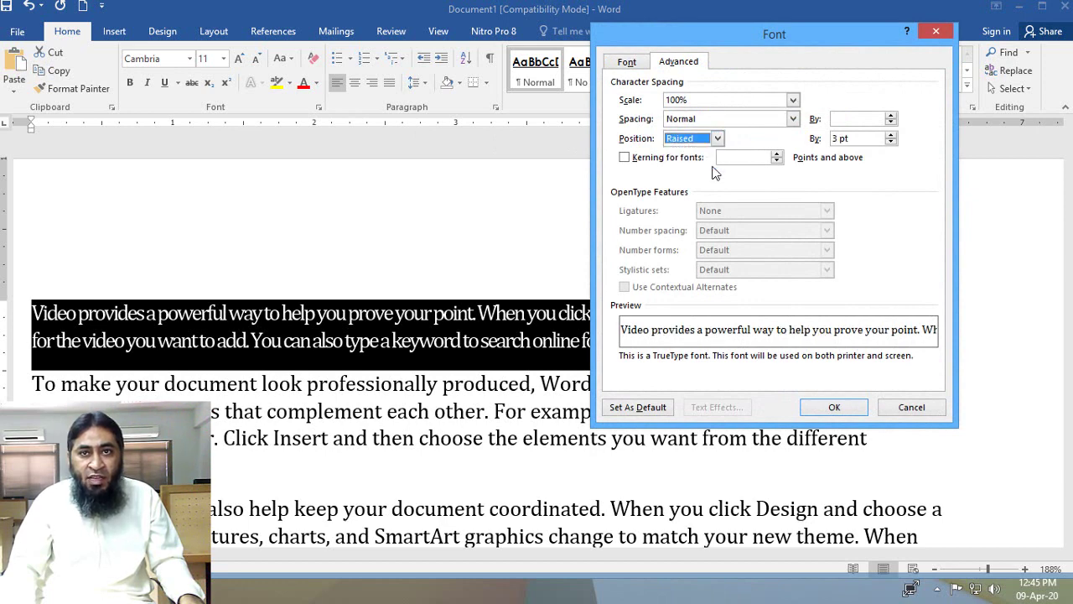
left_click(834, 407)
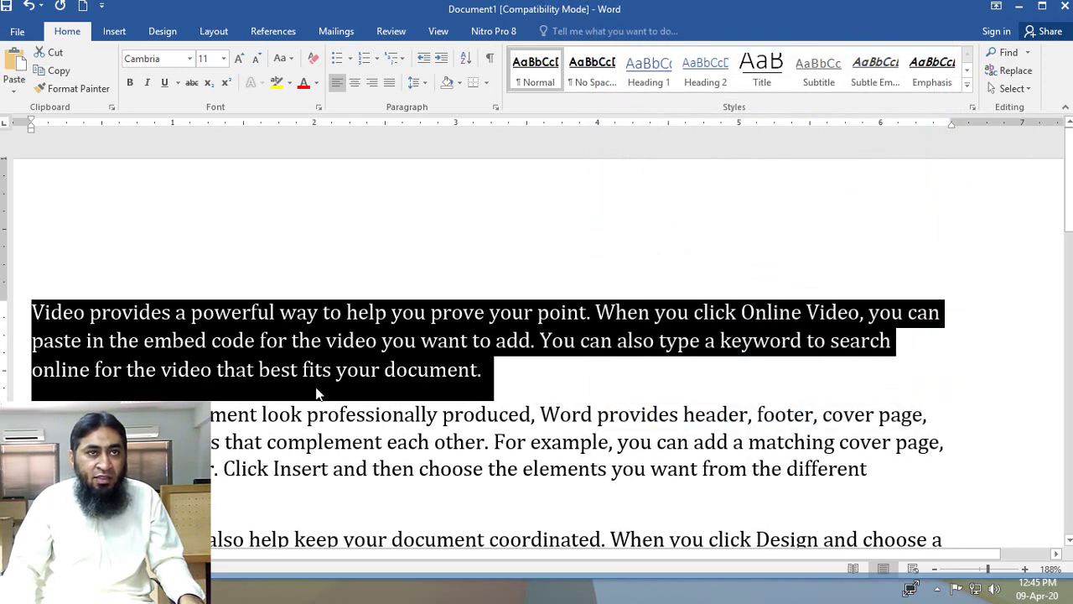
Step: Change the first paragraph's character position to Lowered by 3 pt
left_click(318, 106)
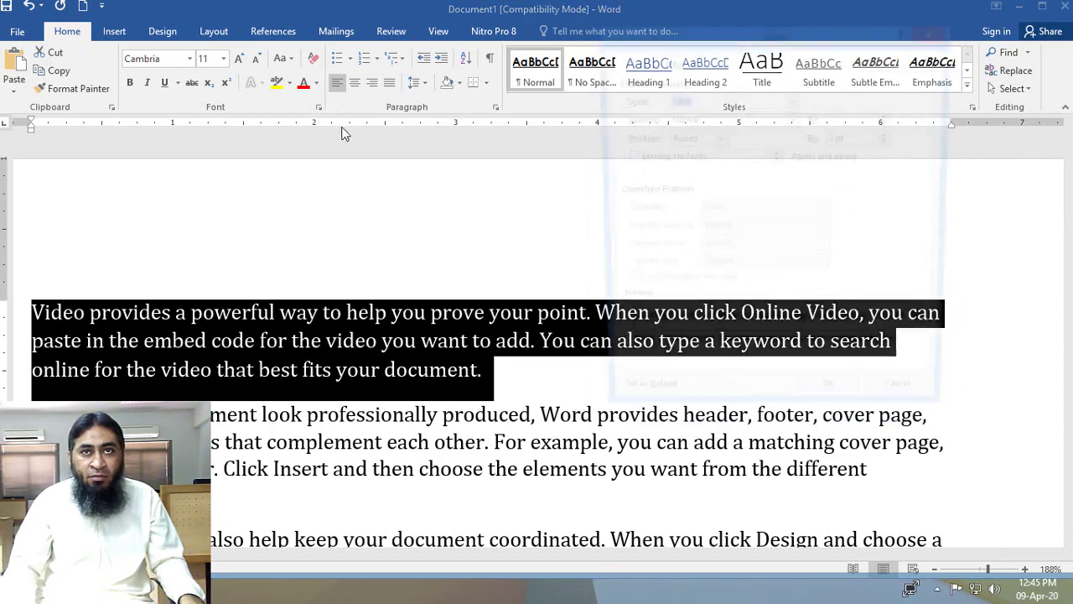
left_click(718, 139)
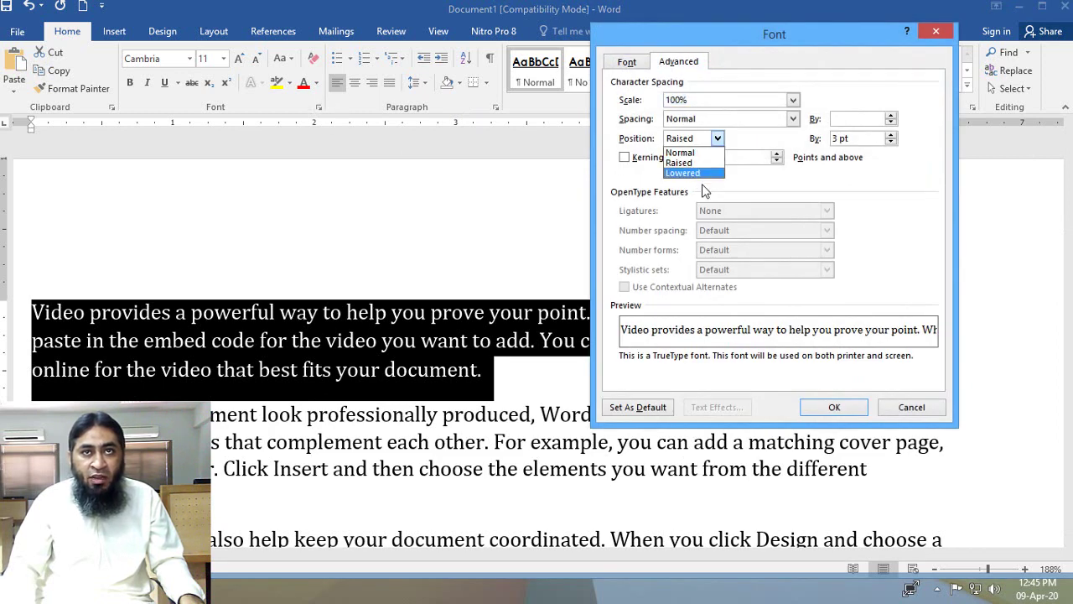
left_click(704, 174)
left_click(809, 407)
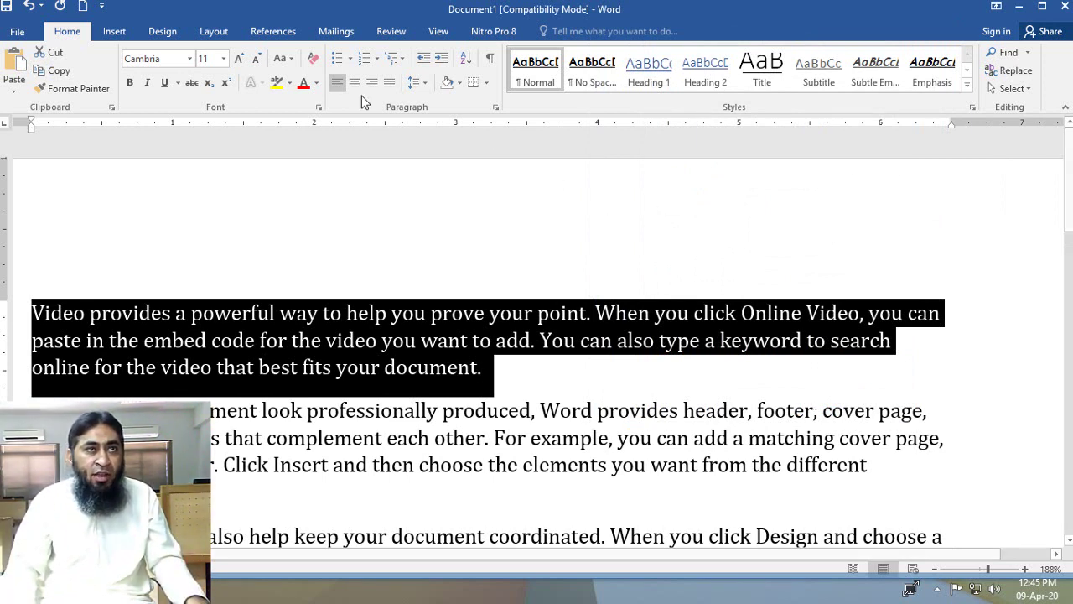
Step: Set the first paragraph's character position to Normal and its spacing to Expanded by 2.2 pt
left_click(319, 107)
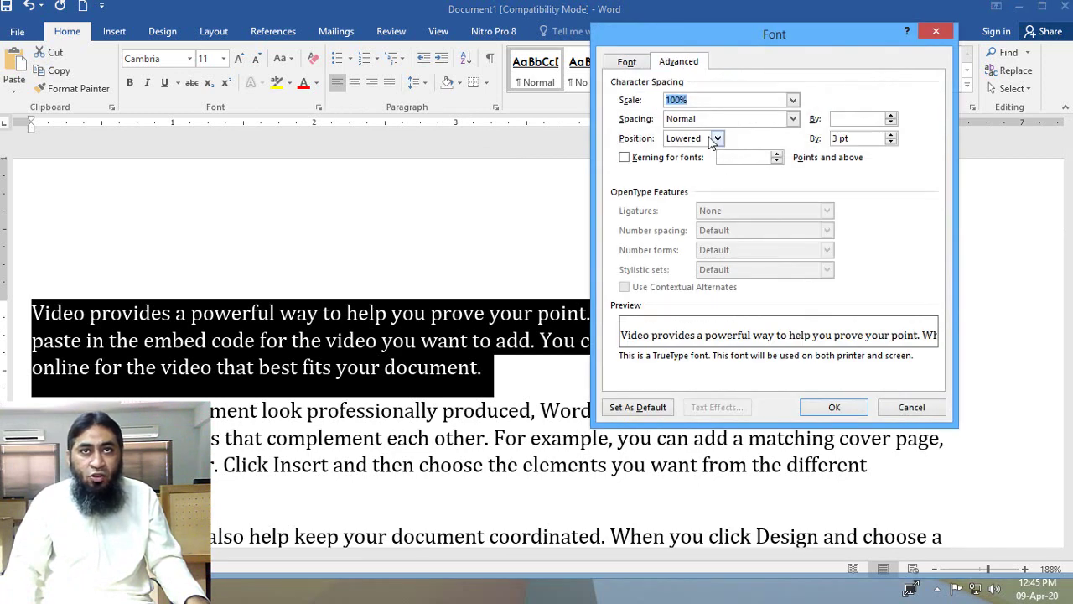
left_click(715, 139)
left_click(685, 149)
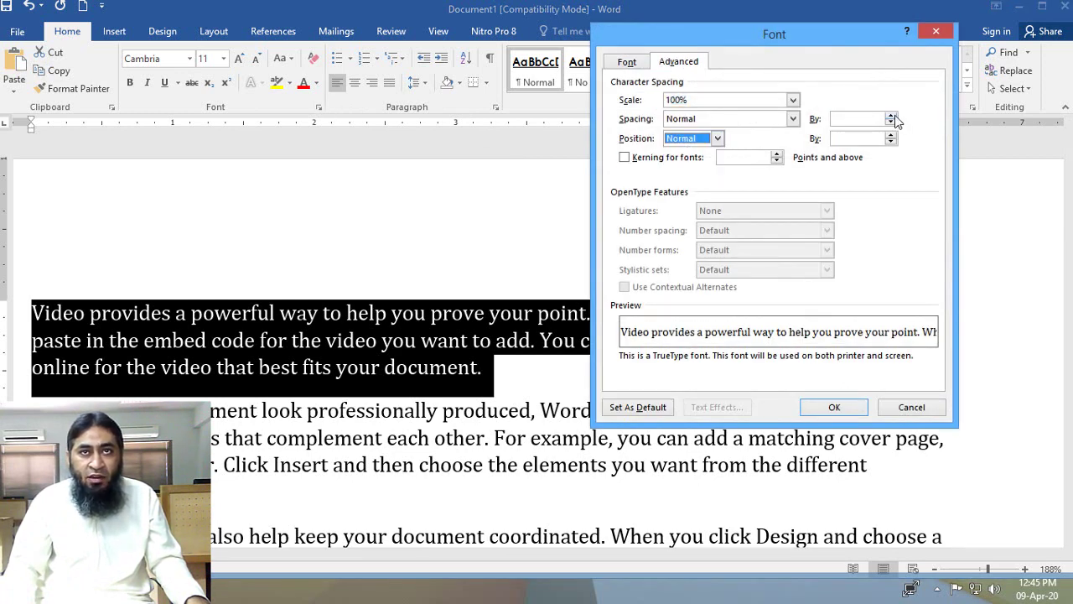
left_click(781, 123)
left_click(770, 143)
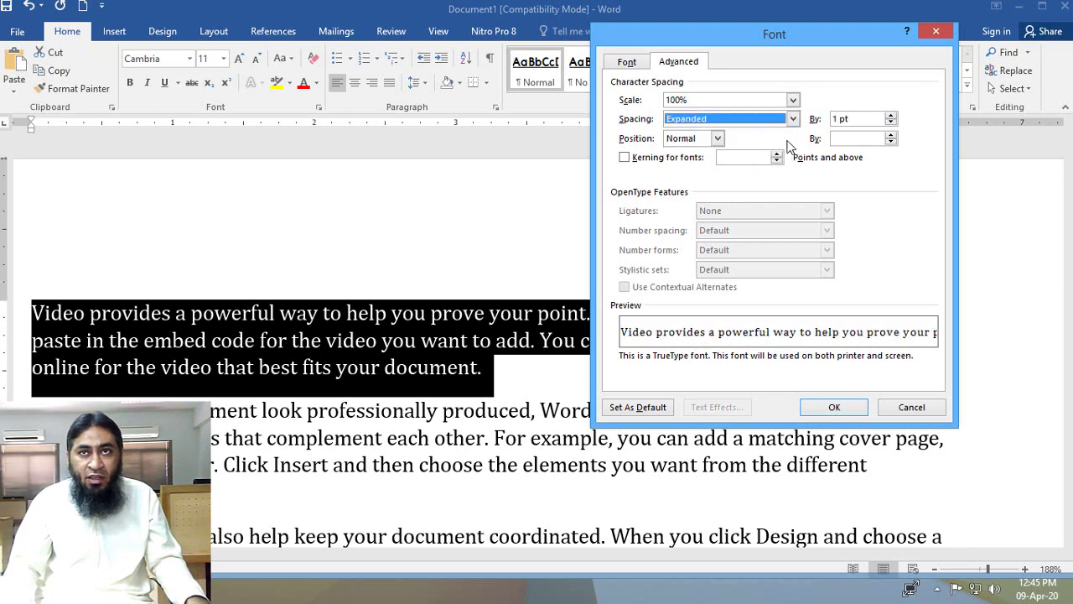
left_click(890, 117)
left_click(890, 116)
left_click(890, 117)
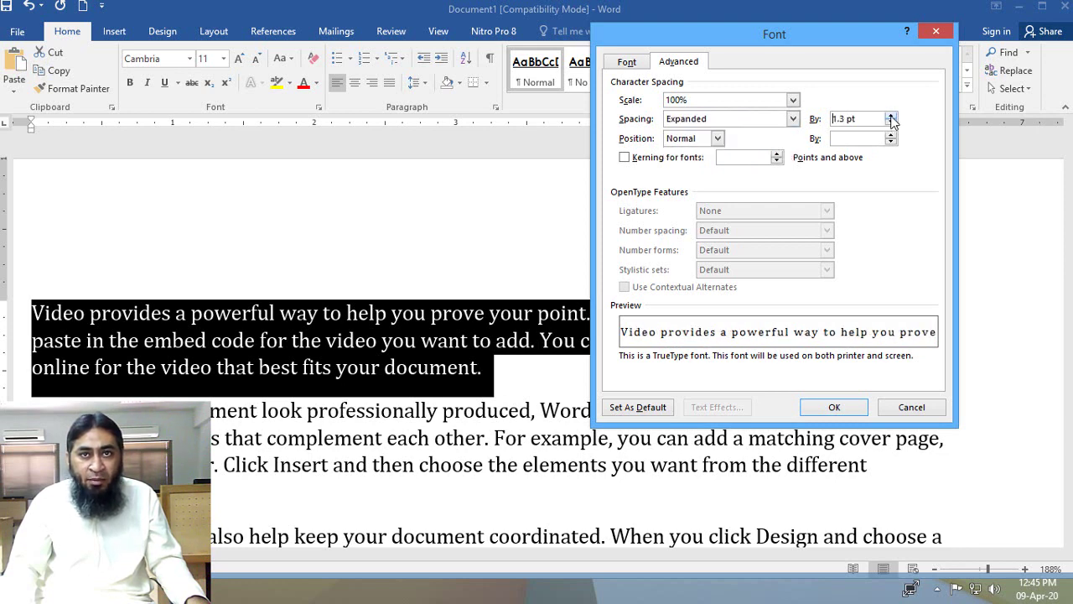
left_click(891, 117)
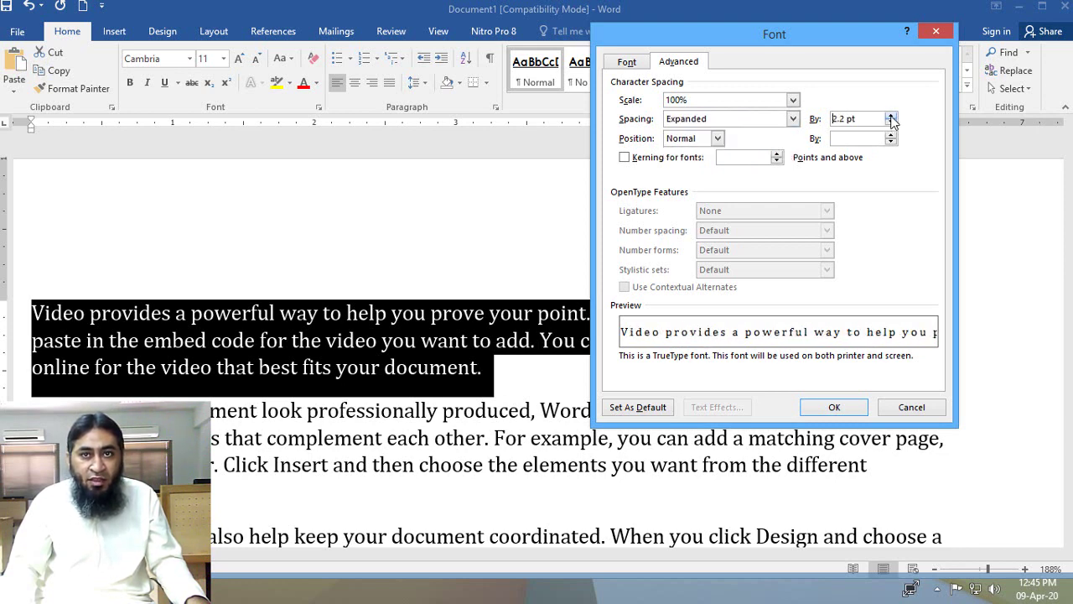
left_click(835, 407)
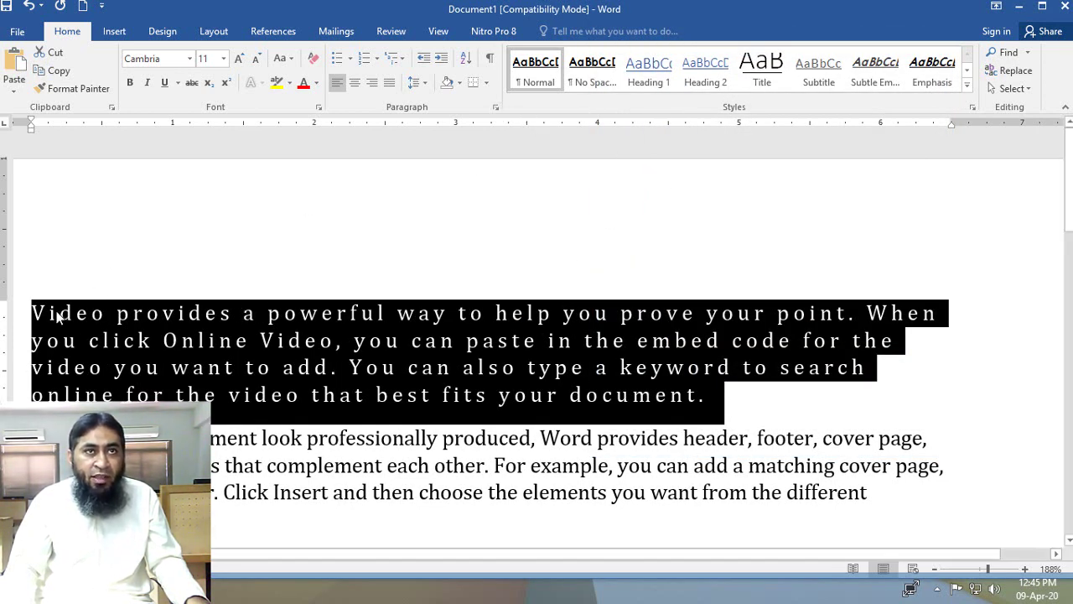
Step: Try the first paragraph's character position Raised and Lowered by 12 pt, and return it to Normal
left_click(318, 107)
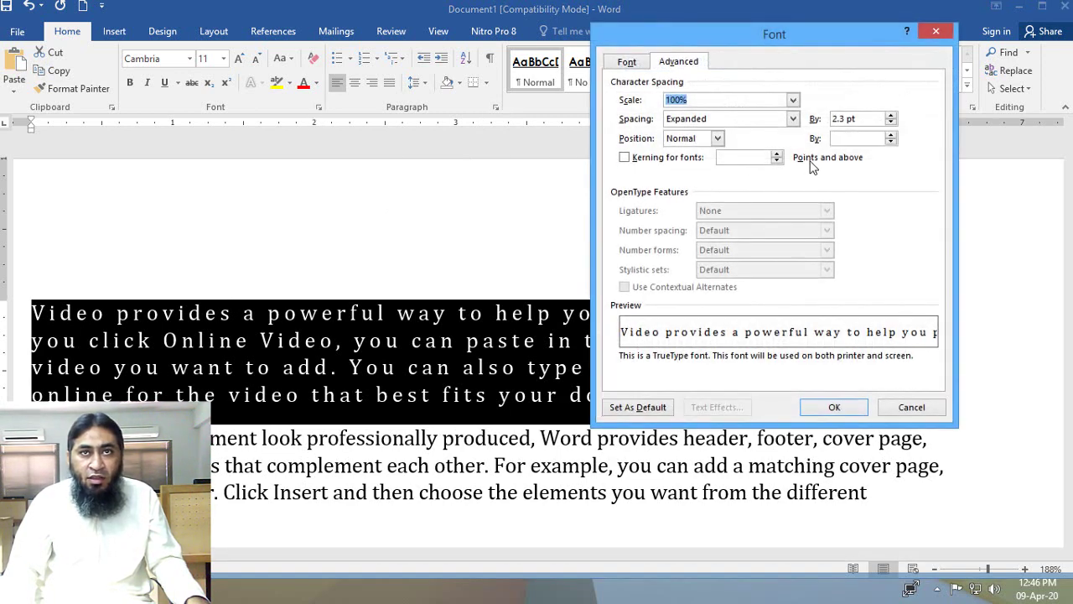
left_click(890, 135)
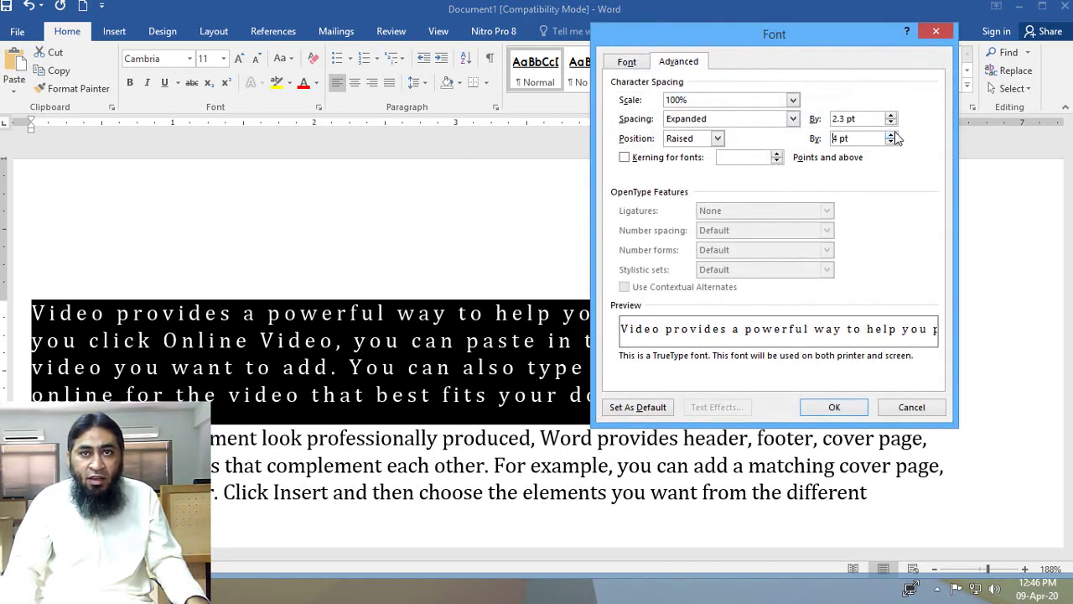
left_click(891, 135)
left_click(890, 135)
type("12")
left_click(718, 138)
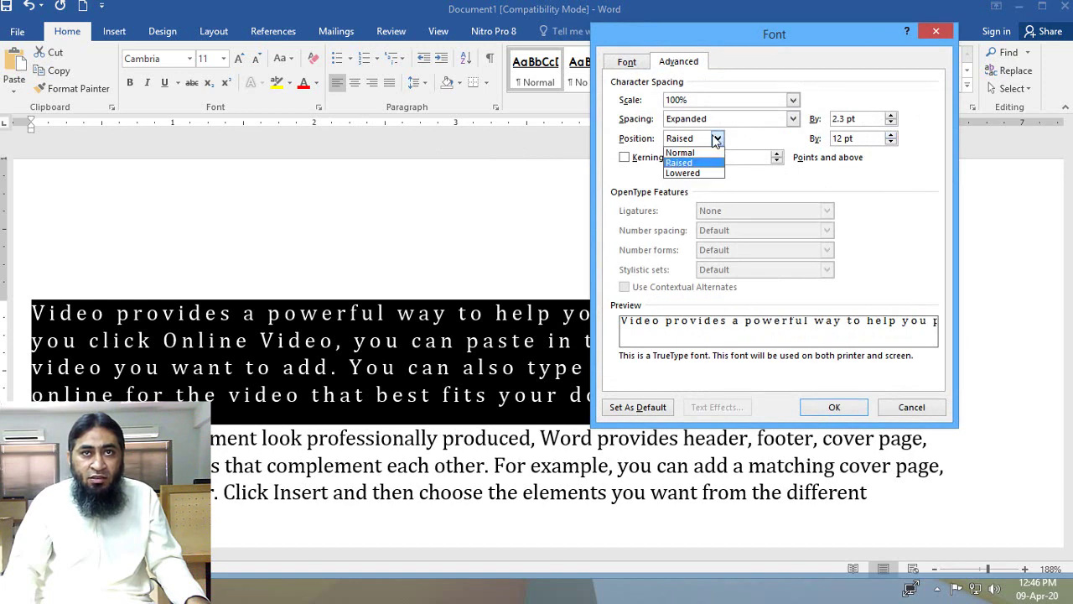
left_click(689, 173)
left_click(717, 138)
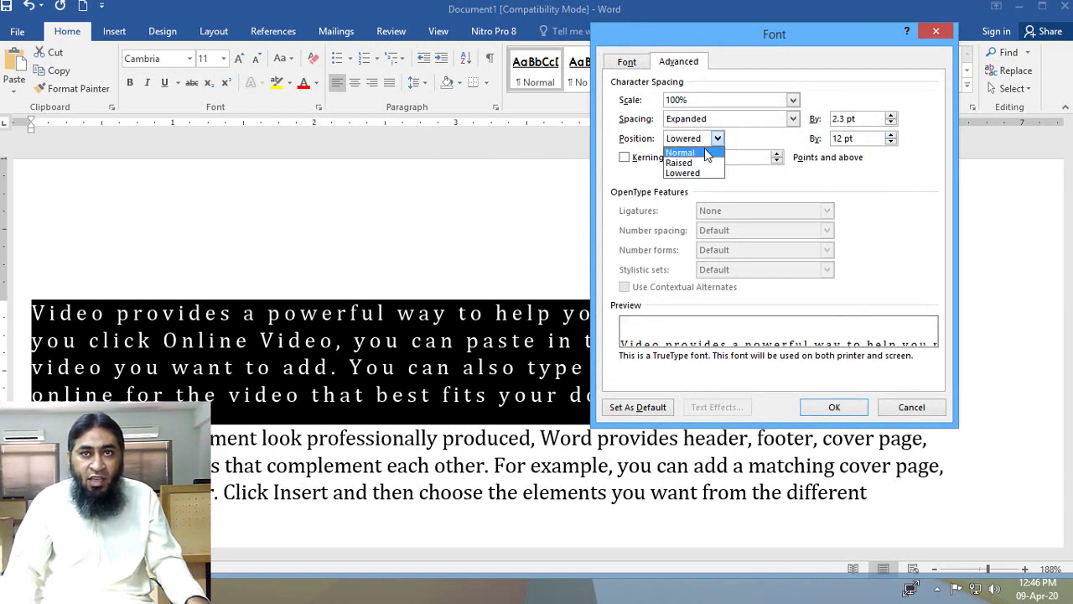
left_click(688, 150)
Step: Set the first paragraph's character position to Raised by 7 pt and apply it
left_click(890, 135)
left_click(890, 134)
left_click(890, 134)
left_click(890, 134)
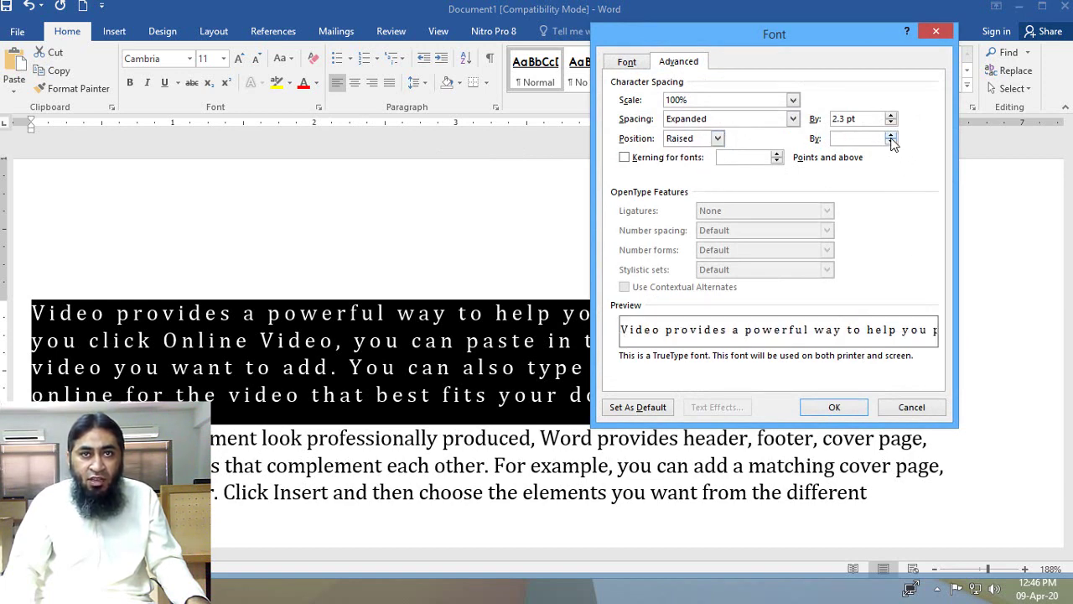
left_click(890, 134)
left_click(890, 134)
left_click(891, 134)
left_click(836, 407)
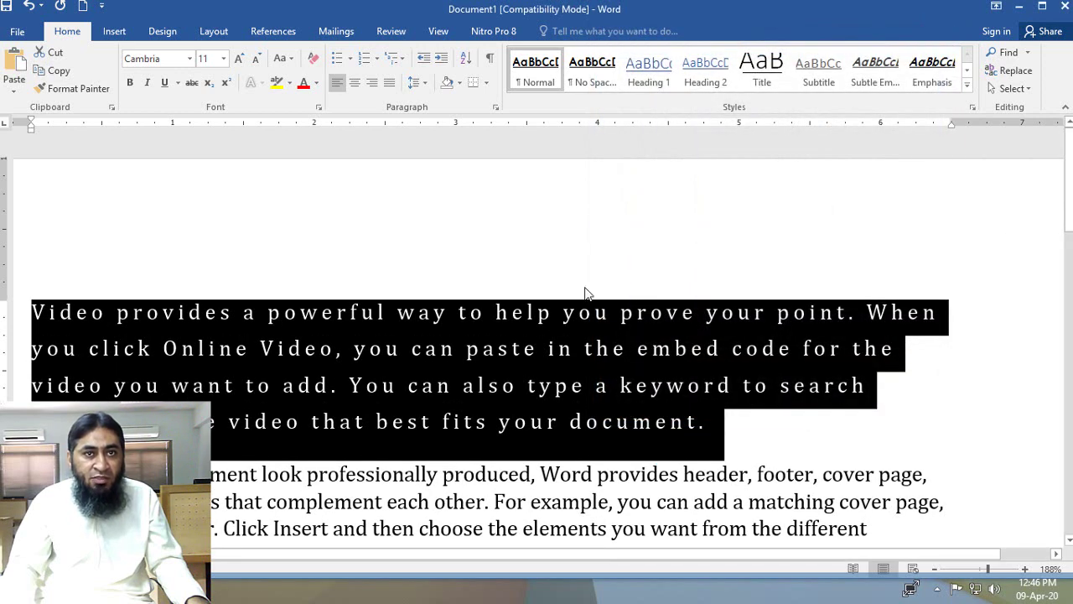
Step: Enable kerning for fonts of 28 points and above on the first paragraph
left_click(318, 108)
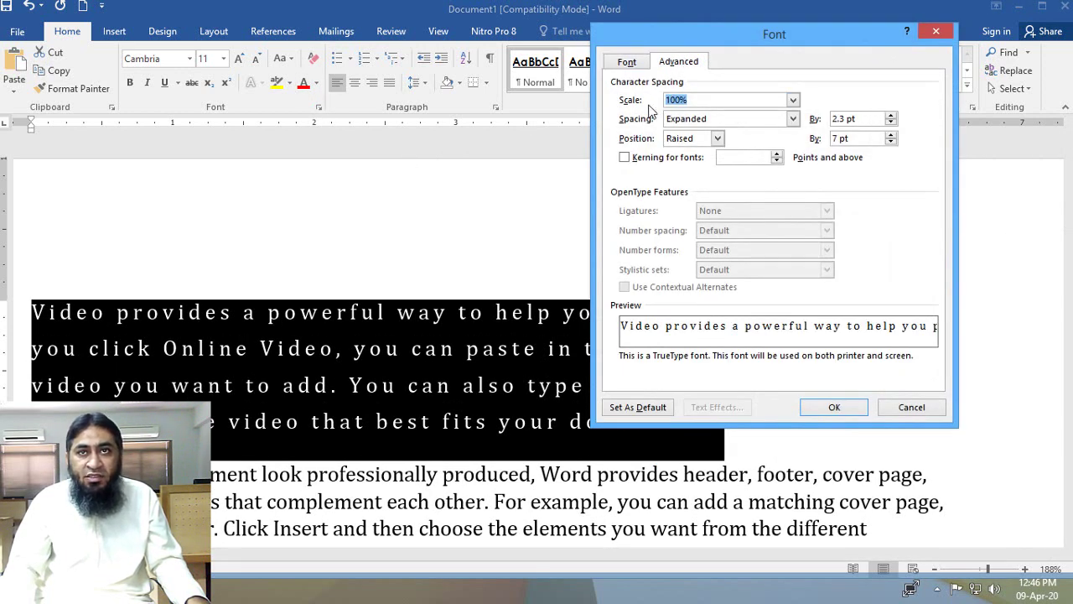
left_click(701, 158)
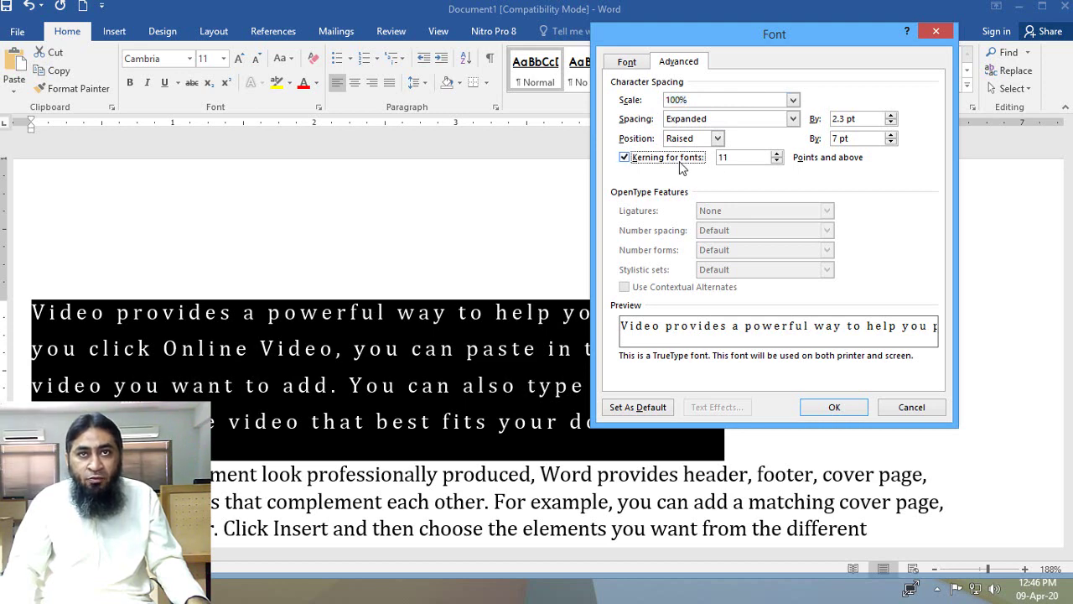
left_click(777, 155)
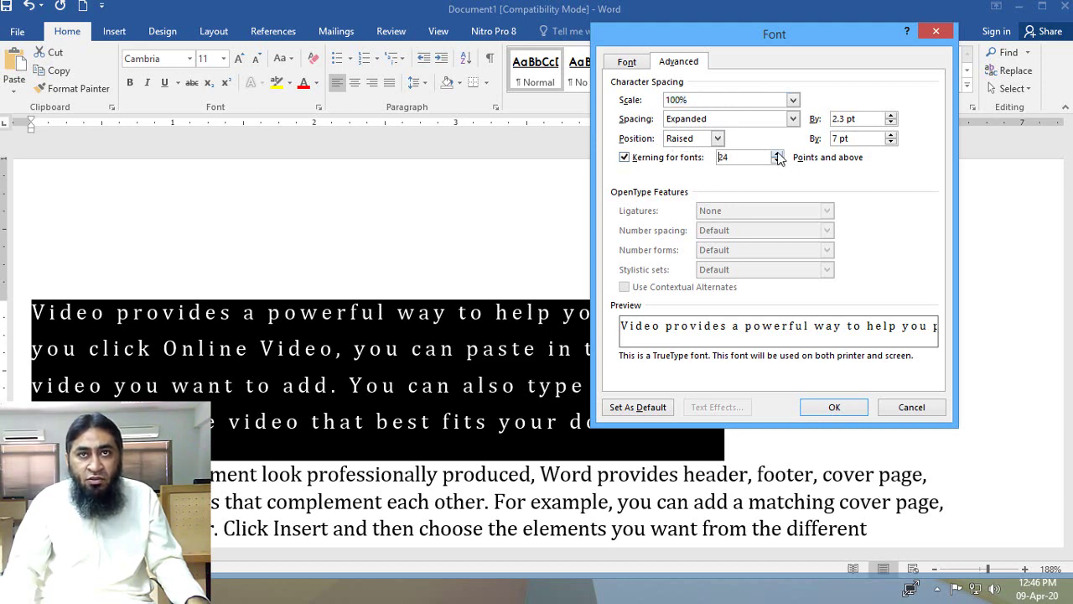
left_click(834, 407)
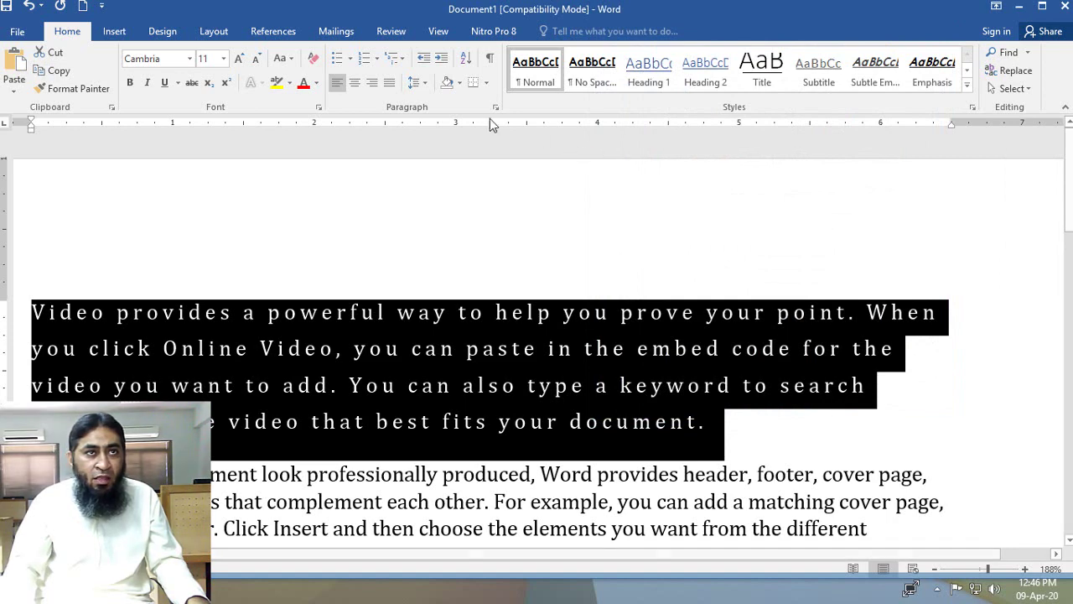
Step: Make the first paragraph's current font and advanced character settings the default
left_click(319, 108)
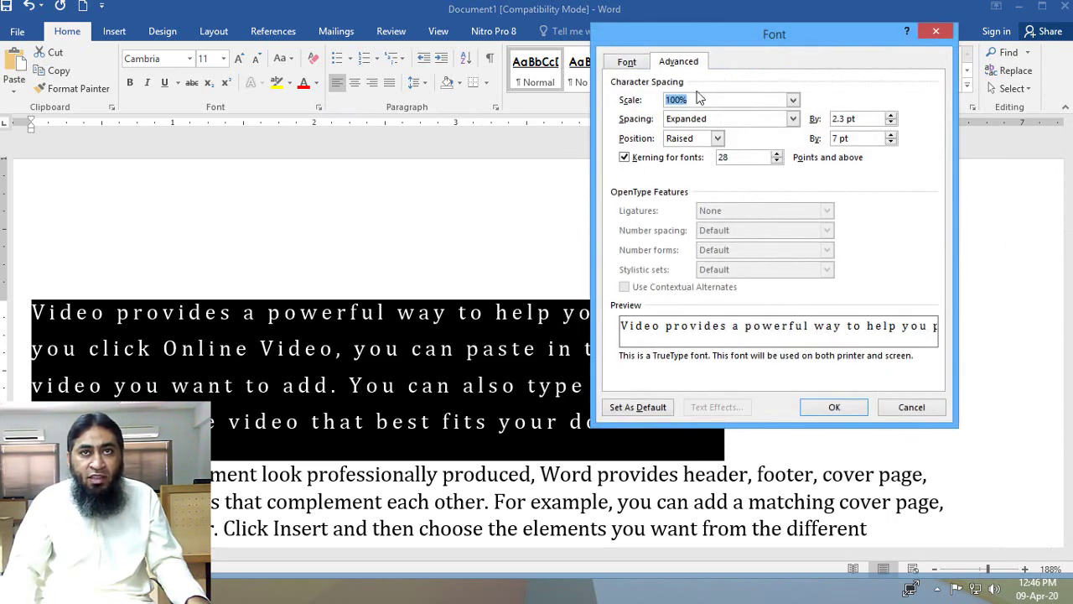
left_click(638, 408)
left_click(641, 311)
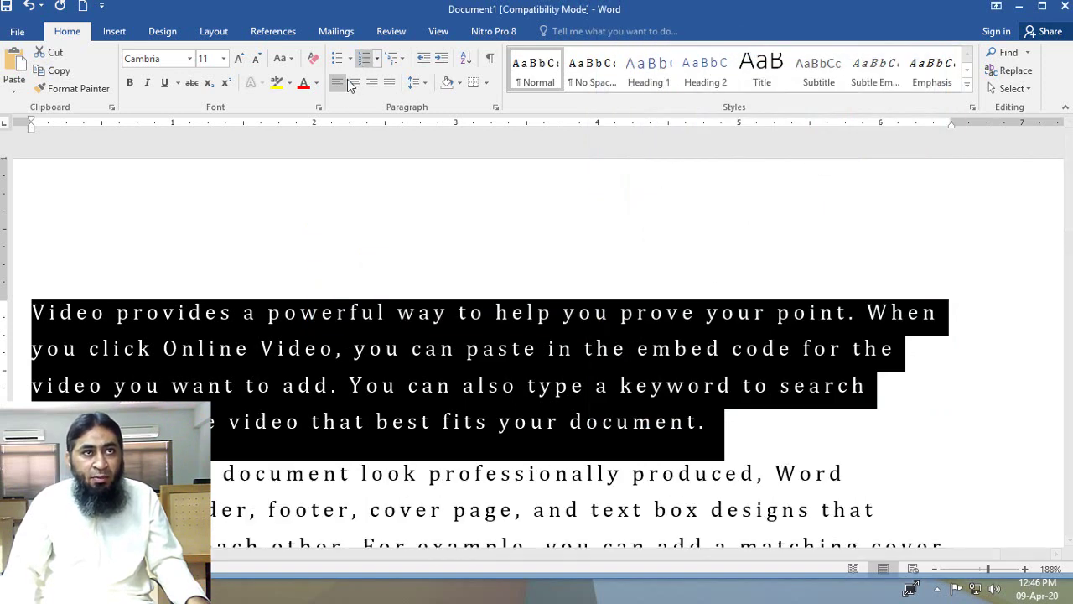
Step: Reopen the Font dialog for the first paragraph to review its advanced and basic font settings
left_click(319, 107)
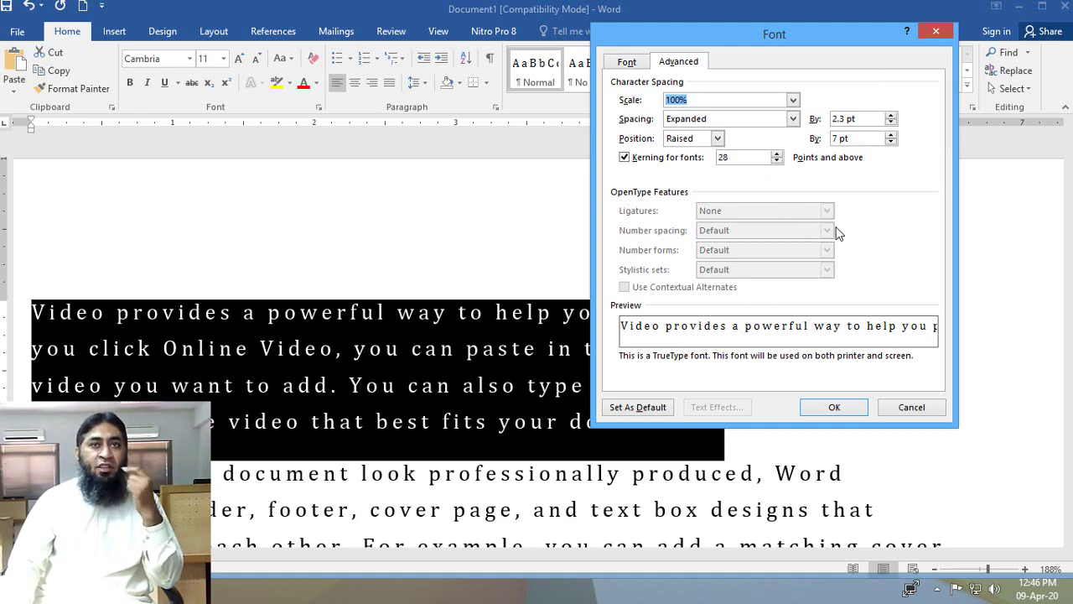
left_click(629, 64)
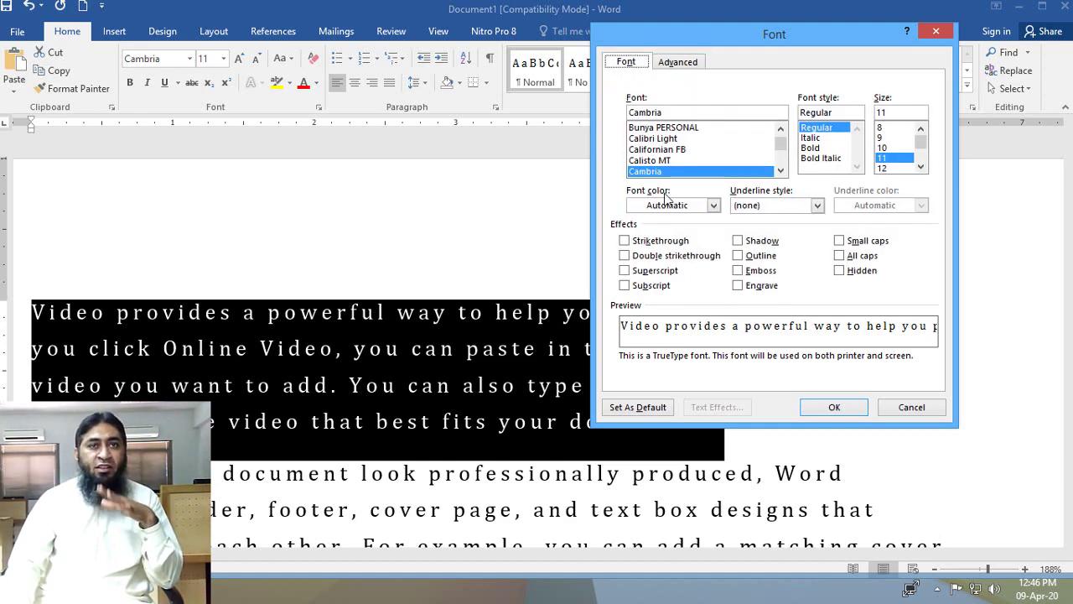